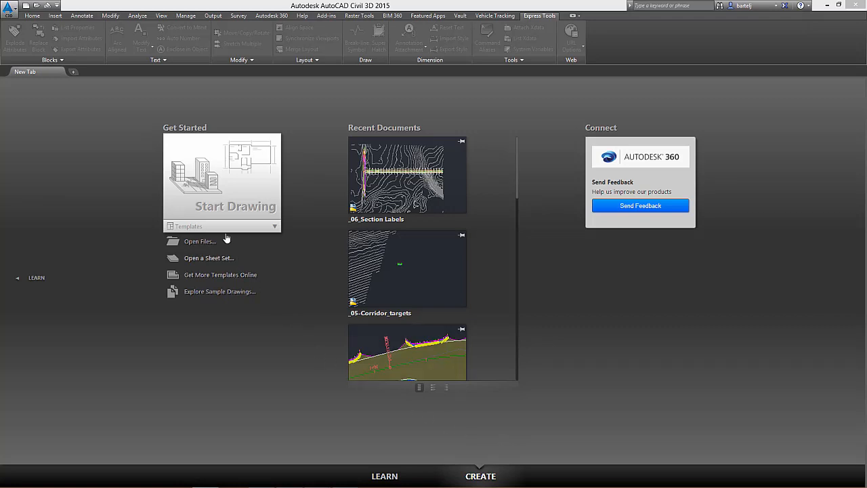
- Examine the start page's drawing templates, the display modes for recent documents and the learning content
left_click(271, 228)
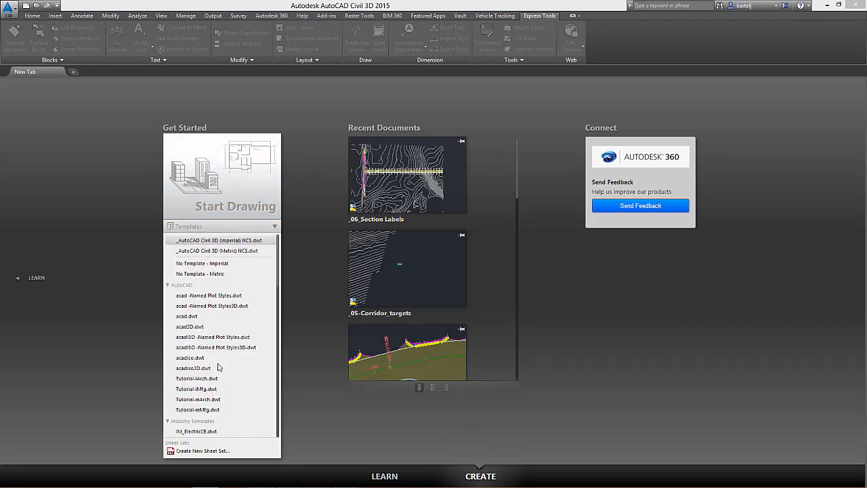
left_click(137, 364)
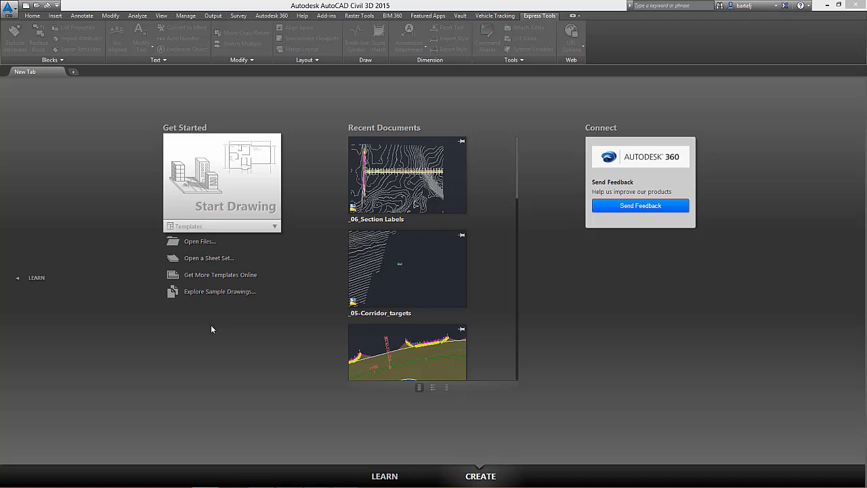
left_click(432, 388)
left_click(446, 388)
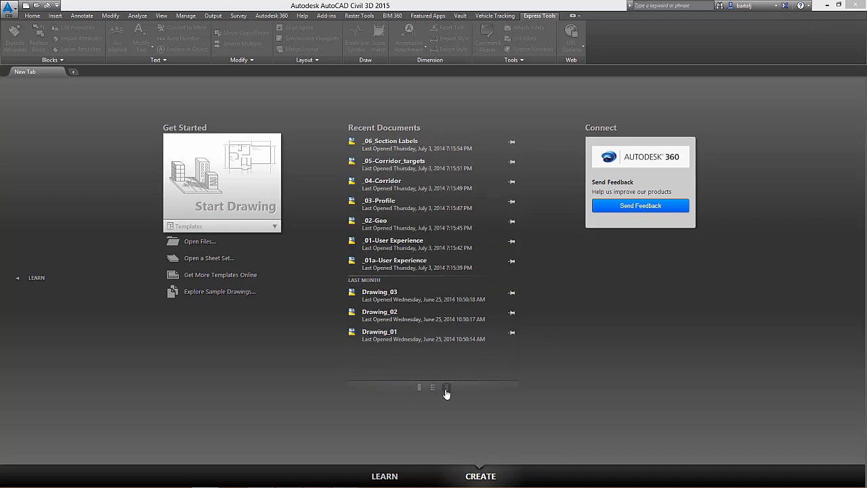
left_click(419, 387)
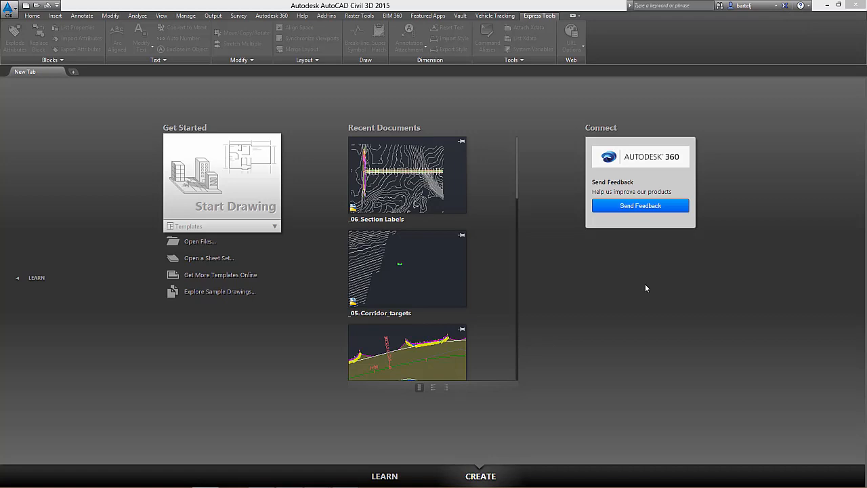
left_click(386, 477)
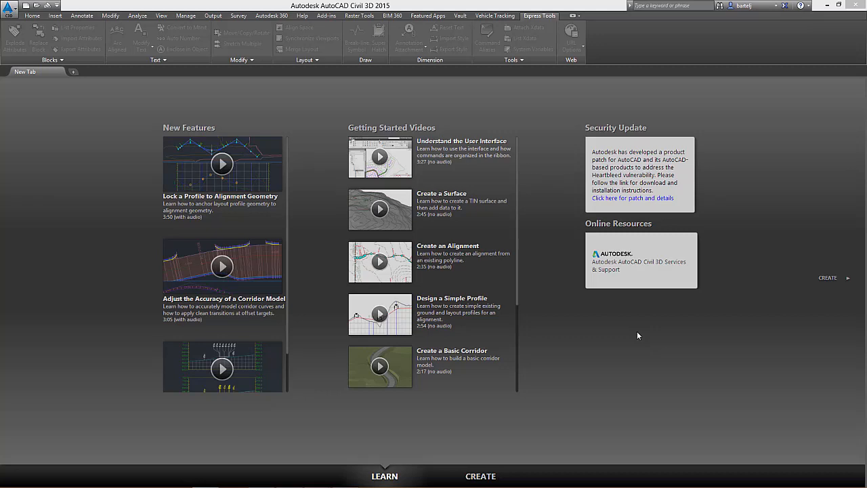
left_click(474, 475)
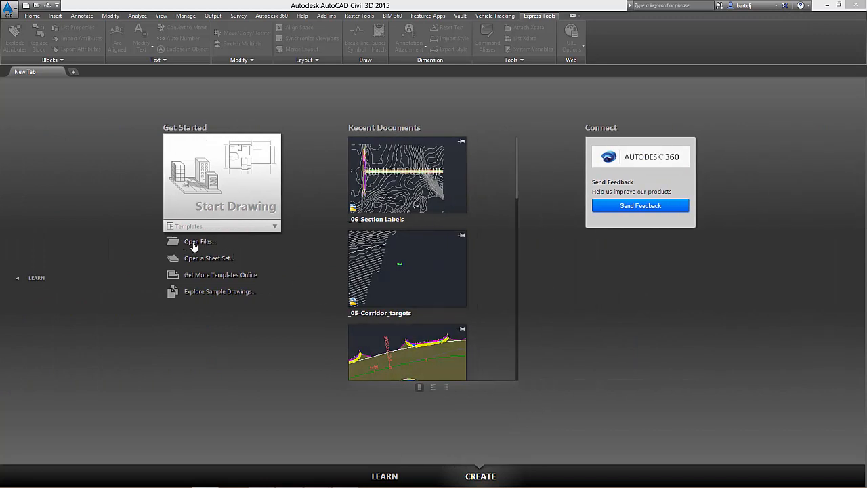
- Open all seven drawings in the Civil 3D folder together, from _01a-User Experience.dwg to _06_Section Labels.dwg
left_click(193, 239)
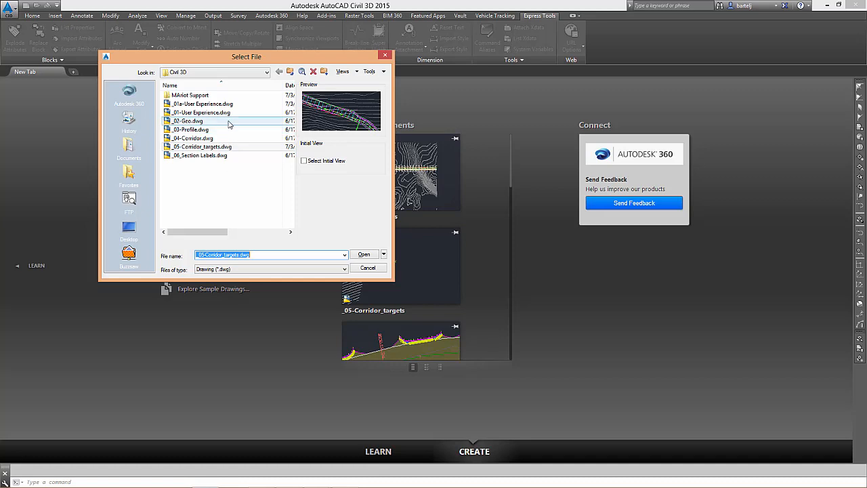
left_click(193, 105)
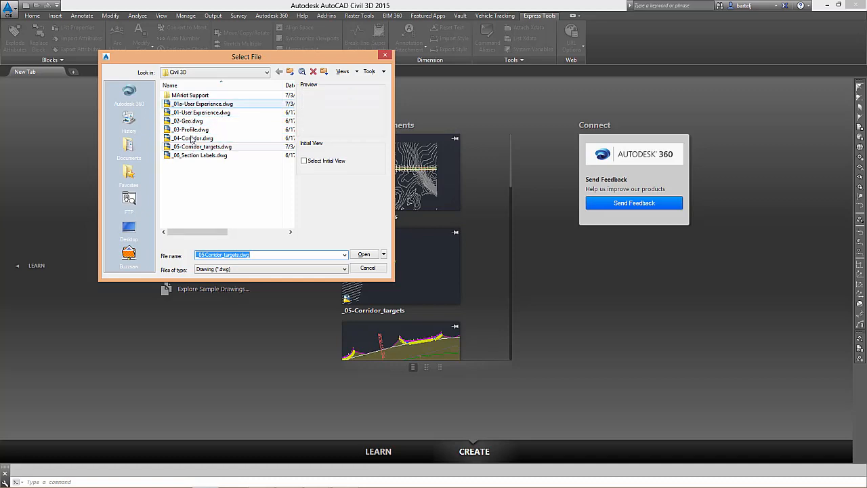
left_click(200, 156, "shift")
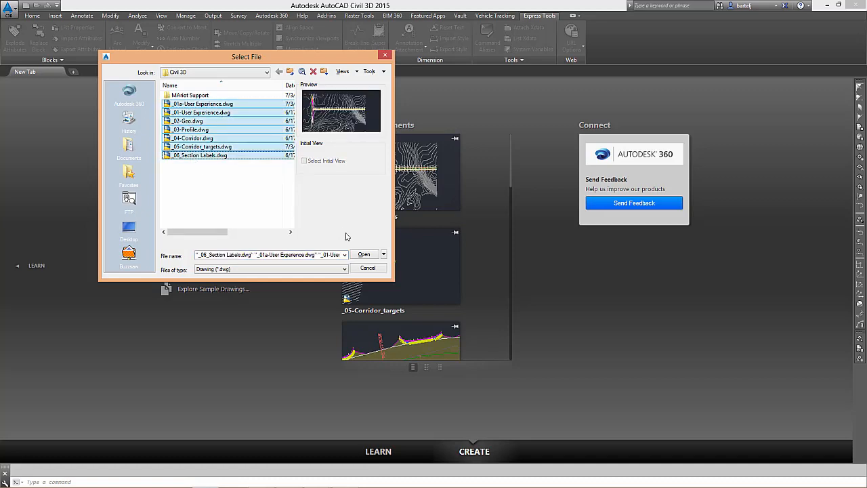
left_click(364, 254)
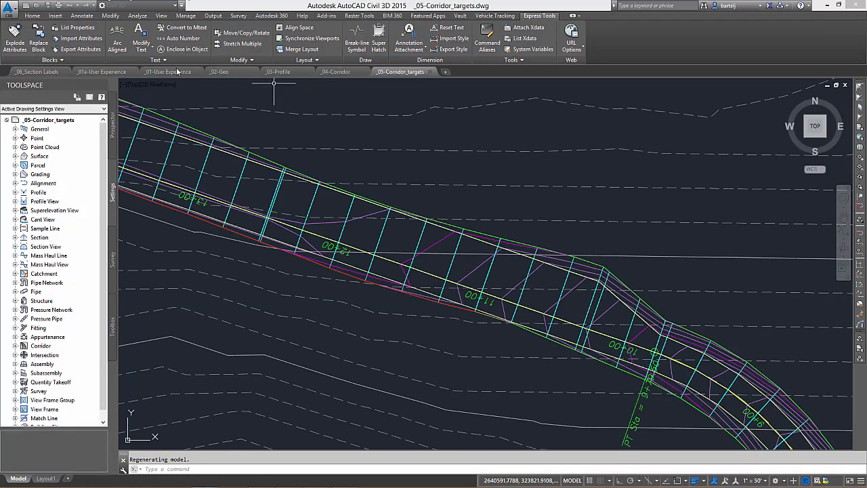
- Reorder the open drawings with _01-User Experience first and _06_Section Labels last, and make _01-User Experience current
left_click_drag(174, 72, 51, 74)
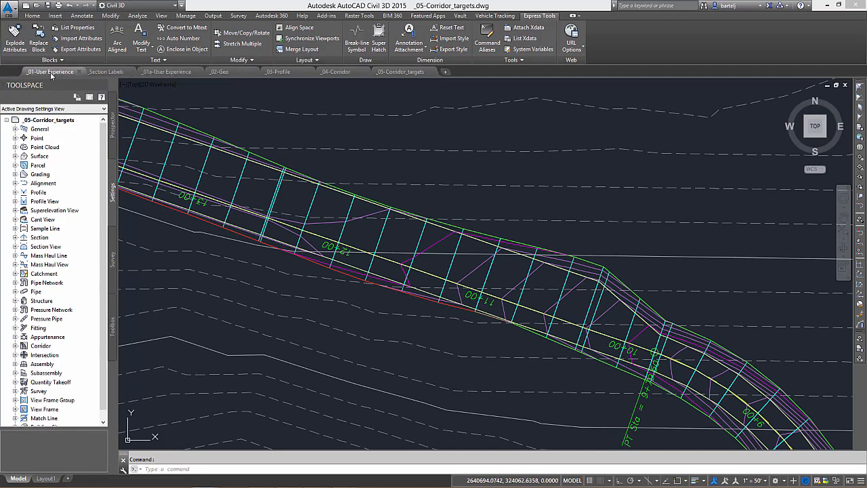
left_click(51, 73)
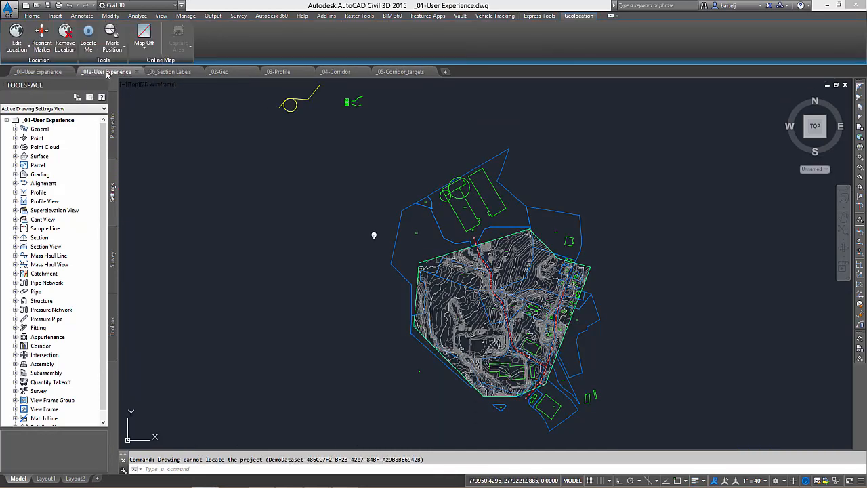
left_click(107, 73)
left_click_drag(169, 72, 416, 77)
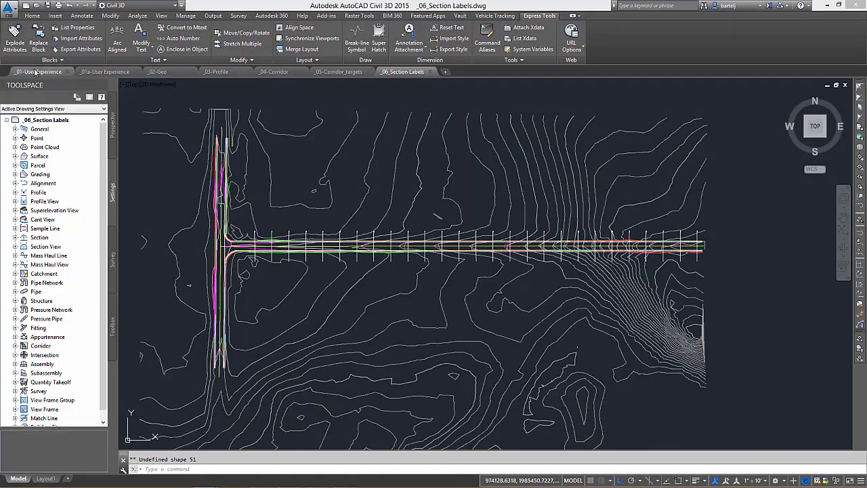
left_click(35, 71)
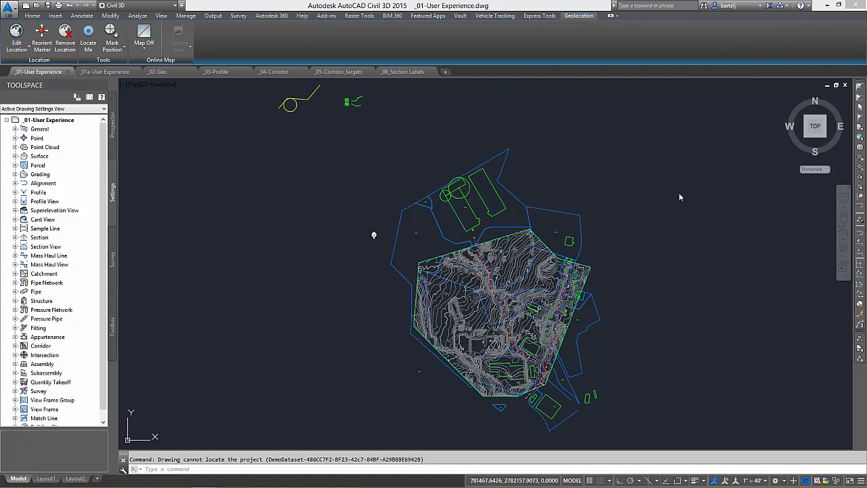
- Open the program's Help and enlarge its window until the whole home page fits
left_click(800, 6)
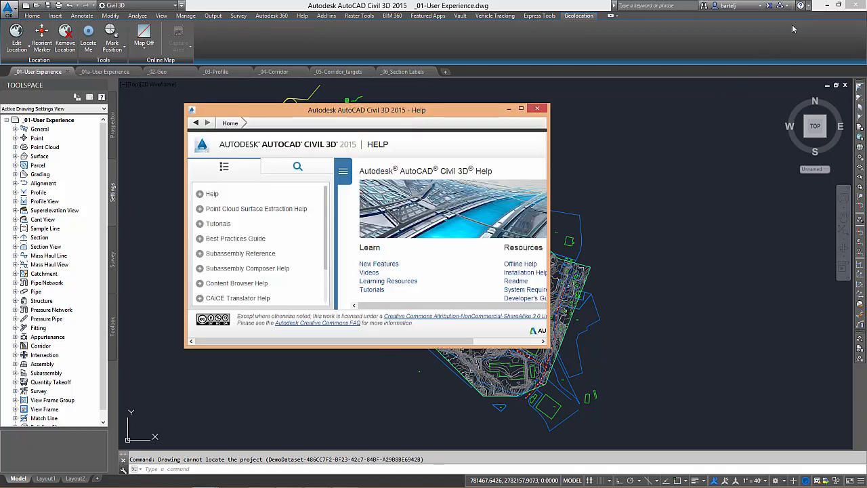
left_click_drag(549, 191, 719, 191)
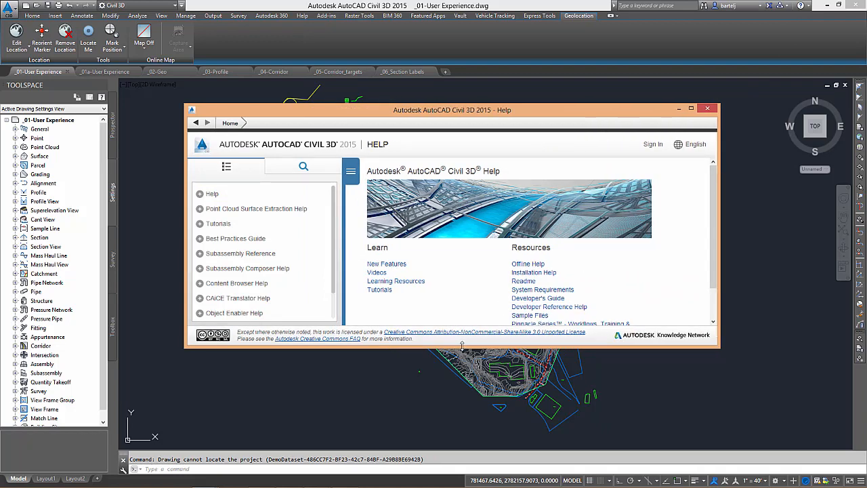
left_click_drag(463, 347, 460, 420)
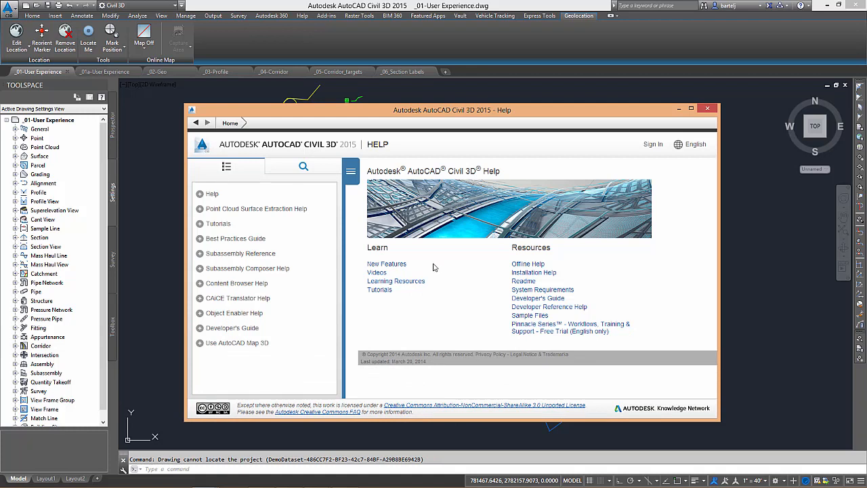
- Read through the New Features topic in Help, down to the AutoCAD 2015 sections and back to its beginning
left_click(397, 266)
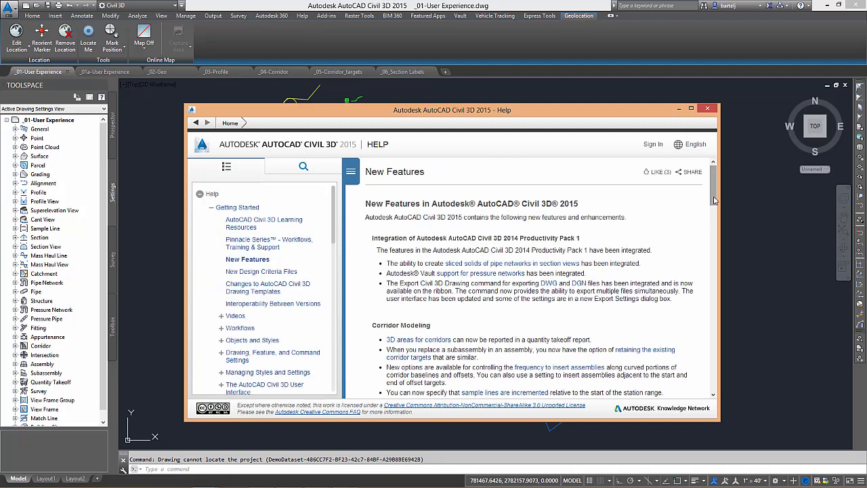
scroll(714, 199, "down", 1)
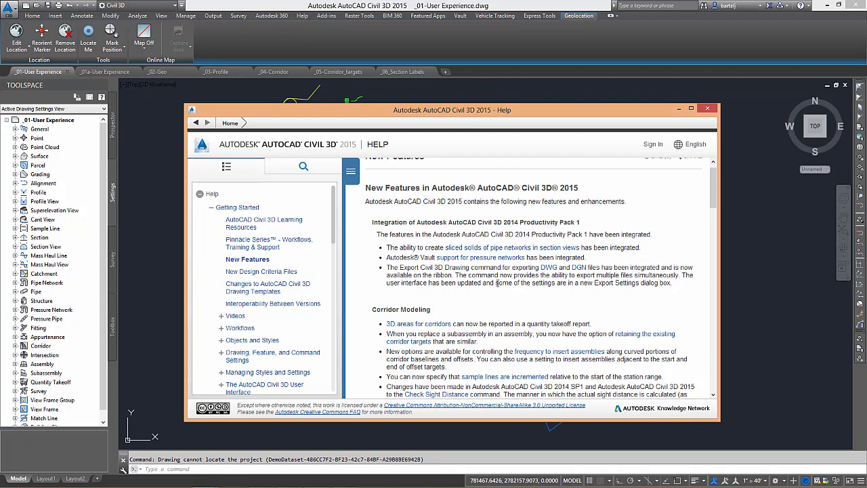
left_click_drag(715, 189, 716, 345)
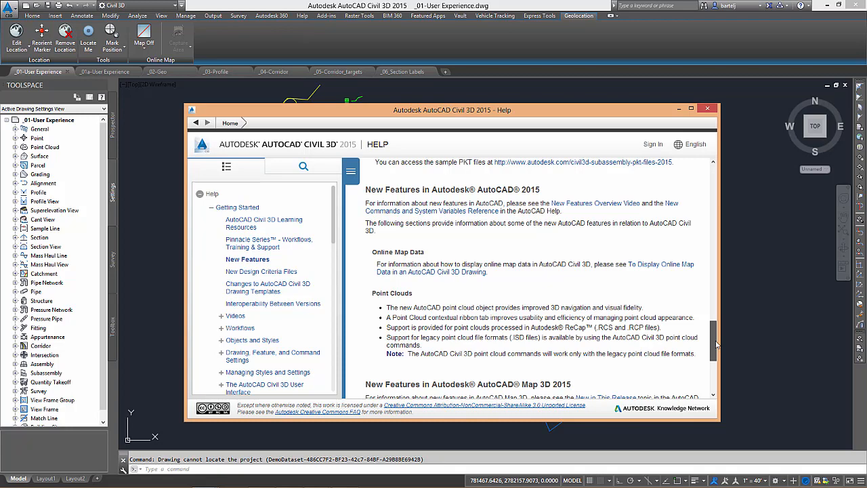
left_click_drag(716, 346, 642, 199)
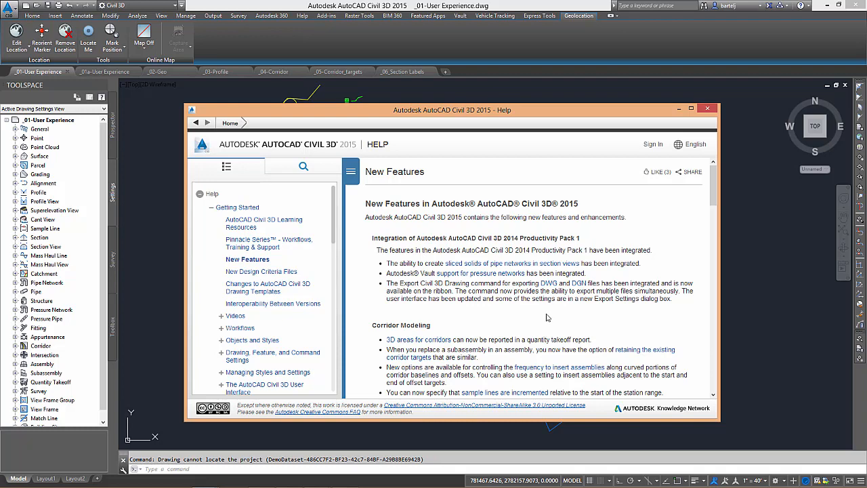
- Search Help for vports, use the VPORTS (Command) topic to locate the command in the interface, and close Help
left_click(305, 169)
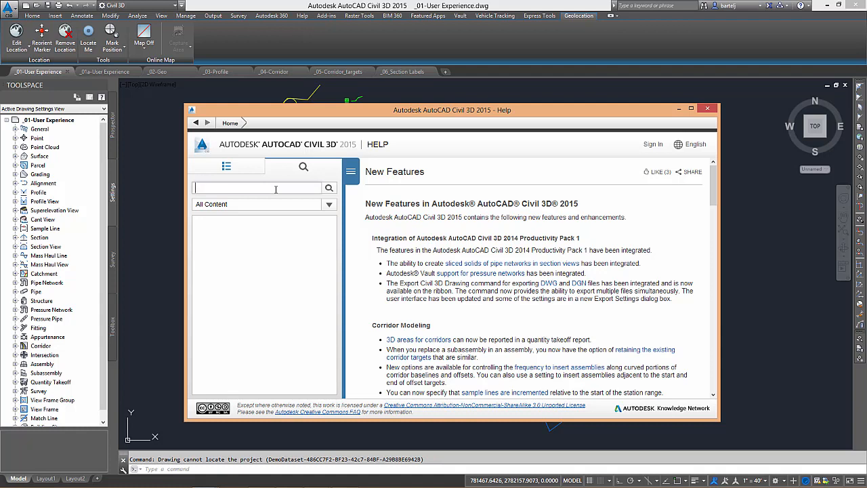
type("vports")
key("Return")
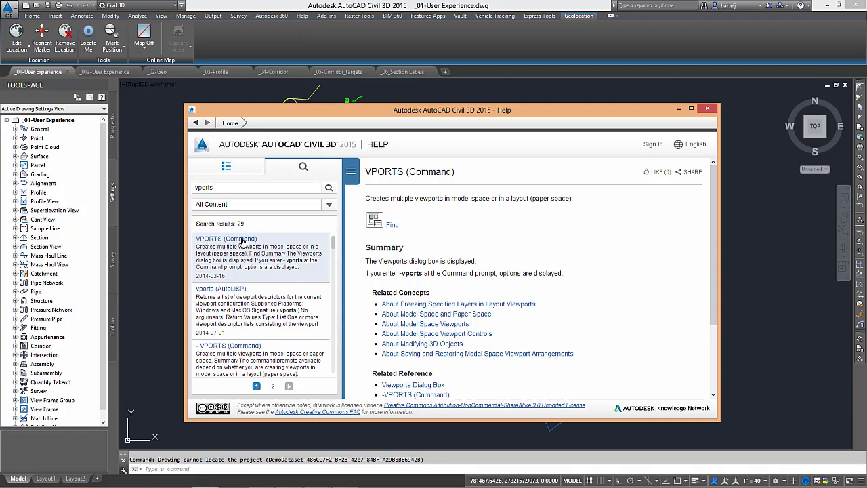
left_click(393, 226)
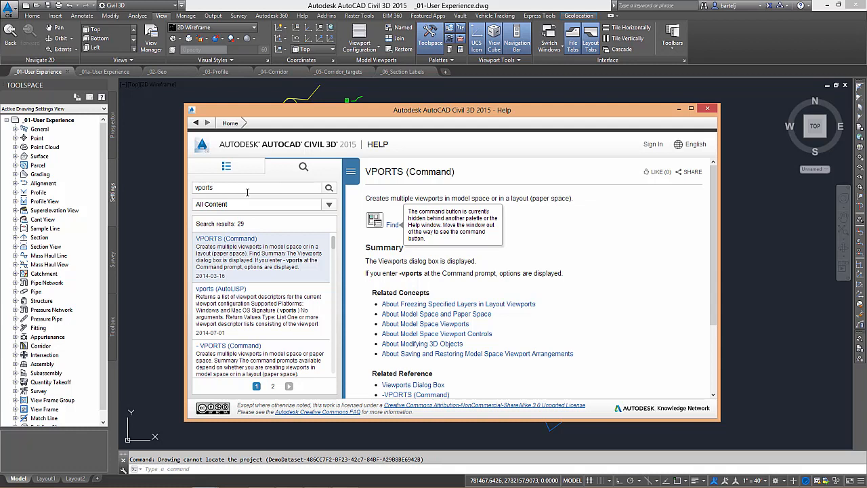
left_click(708, 110)
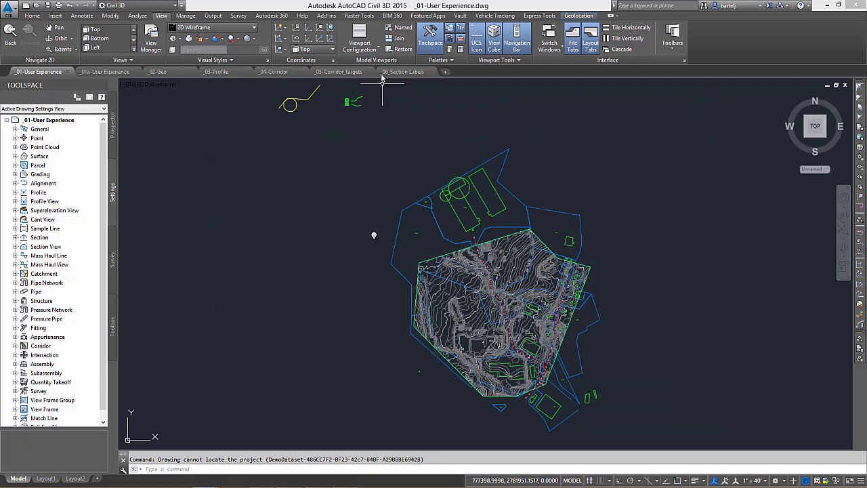
- Set the viewport configuration to Two: Horizontal and divide the upper viewport into three side-by-side viewports
left_click(376, 50)
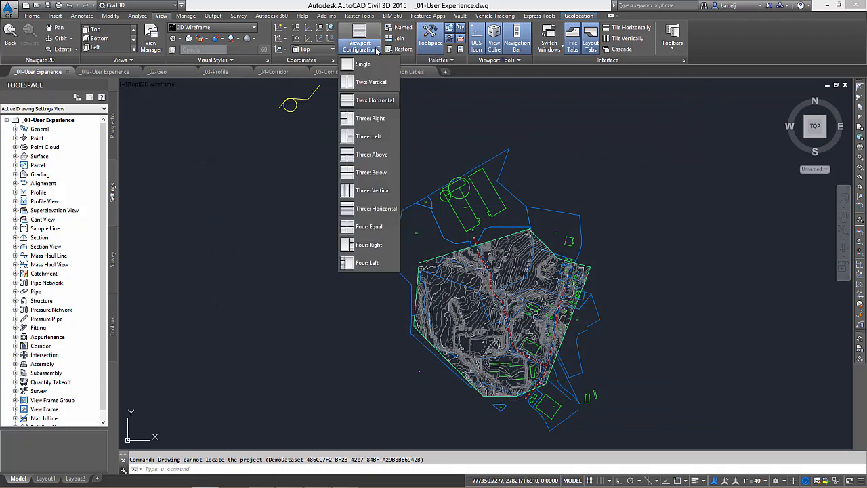
left_click(376, 101)
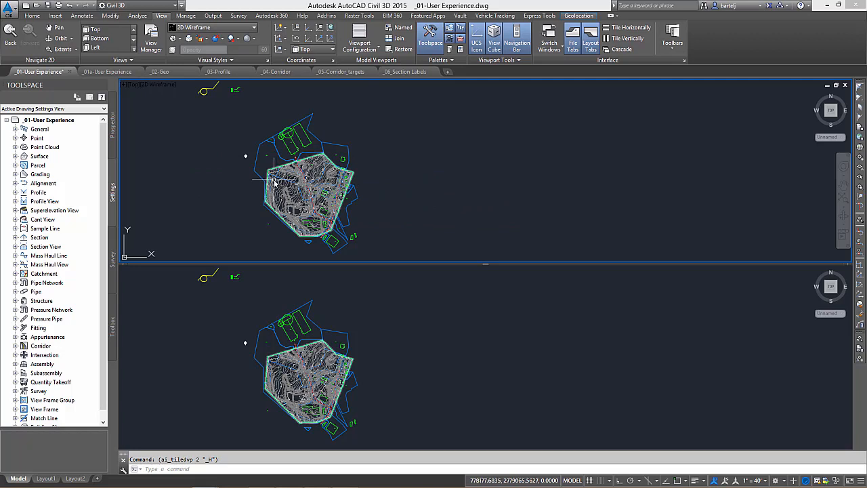
mouse_move(240, 198)
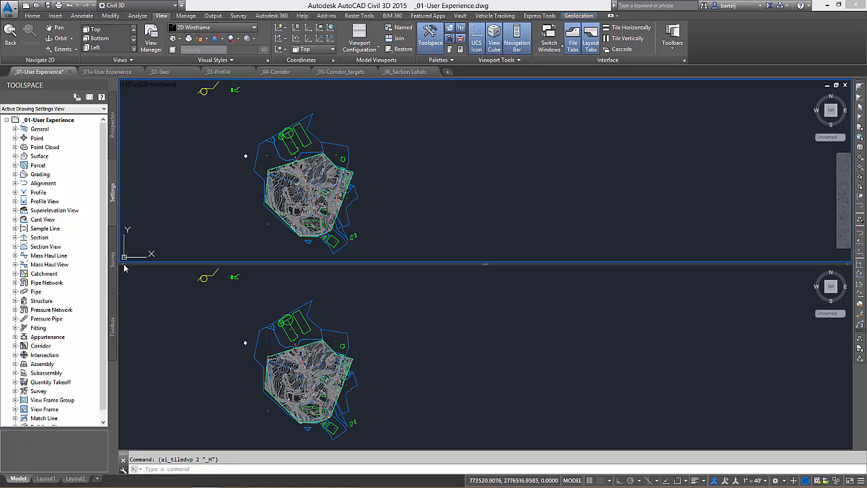
left_click_drag(124, 265, 371, 197)
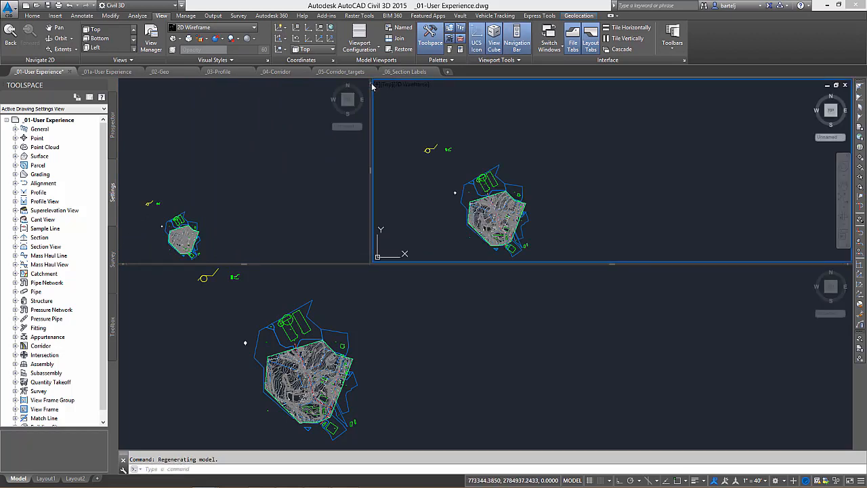
mouse_move(372, 84)
left_mouse_down()
mouse_move(531, 110)
mouse_move(598, 111)
mouse_move(618, 100)
left_mouse_up()
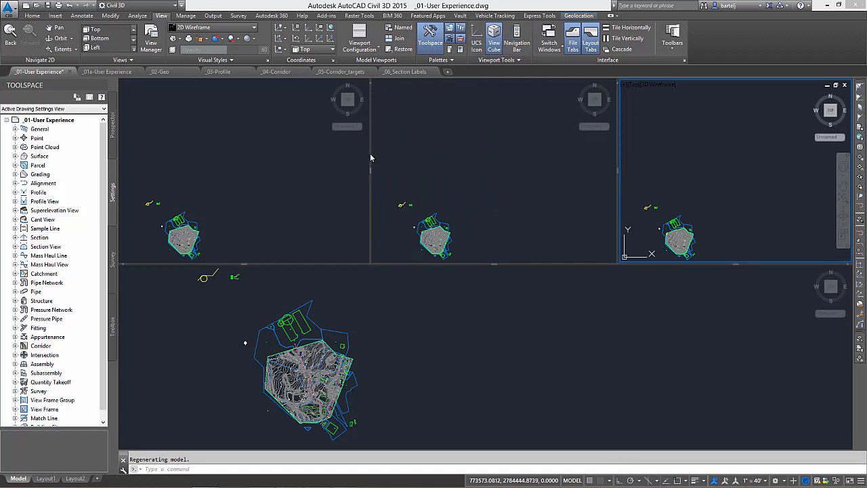
mouse_move(370, 168)
left_mouse_down()
mouse_move(339, 170)
mouse_move(366, 173)
left_mouse_up()
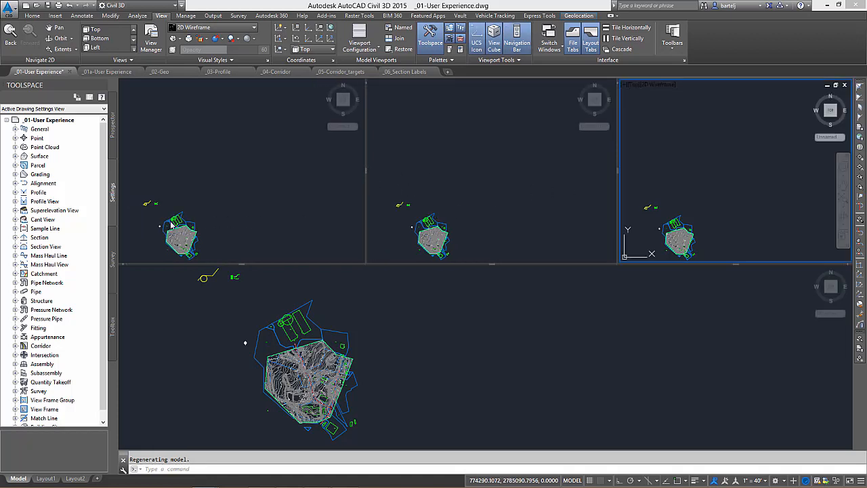
- Frame the yellow circle and polyline in the first upper viewport and the green hatches and linework in the second
left_click(145, 221)
scroll(144, 220, "up", 10)
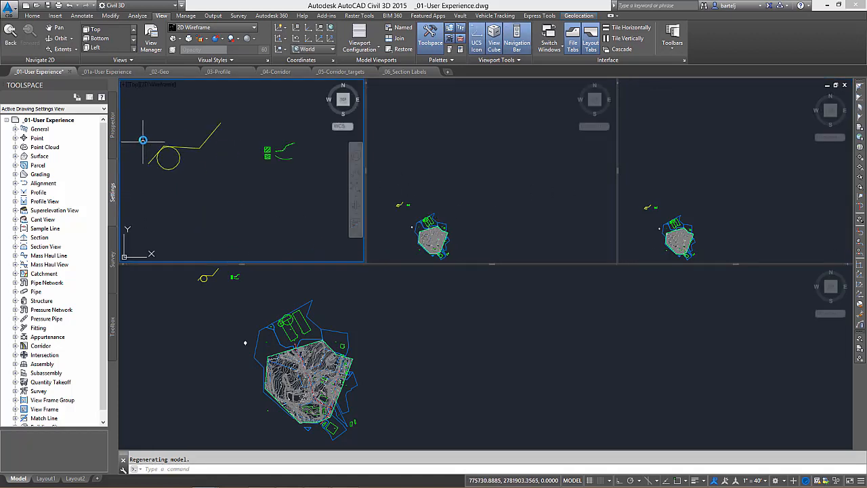
left_click(405, 195)
scroll(400, 196, "up", 6)
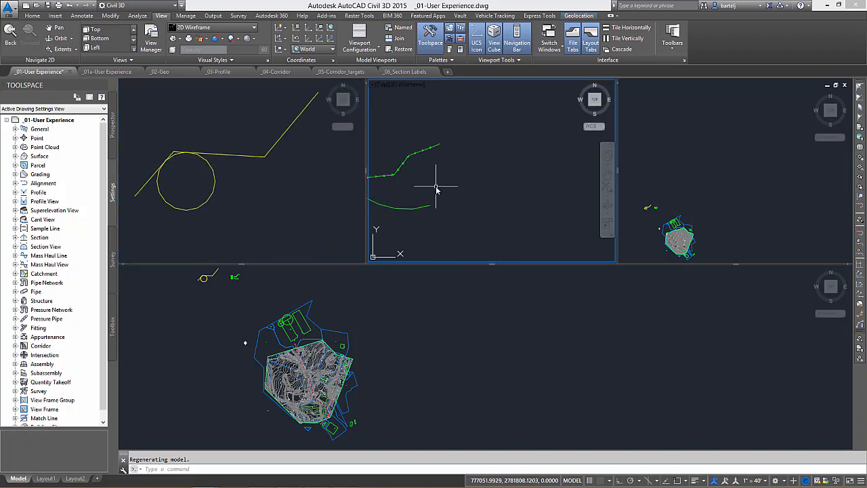
middle_click_drag(438, 188, 529, 169)
scroll(528, 169, "up", 2)
- Pan the third upper viewport to empty space, and rotate the lower viewport's plan view 90 degrees, framing the parcels along the red alignment
left_click(671, 209)
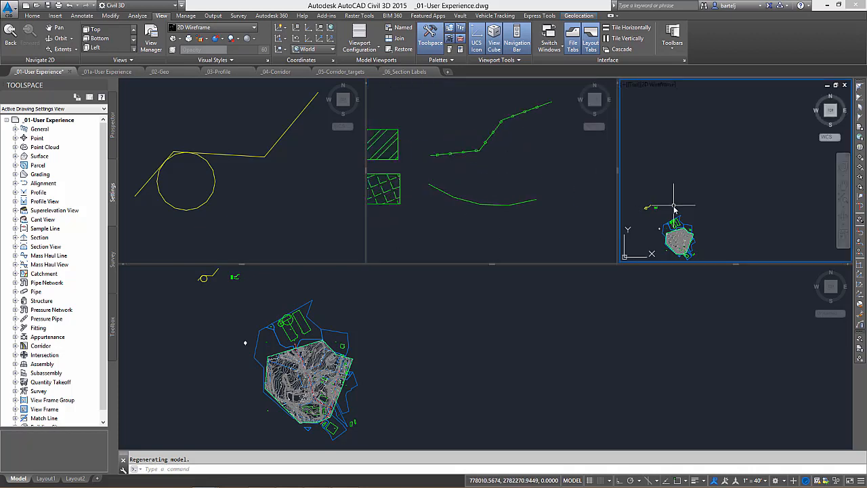
middle_click_drag(665, 215, 751, 144)
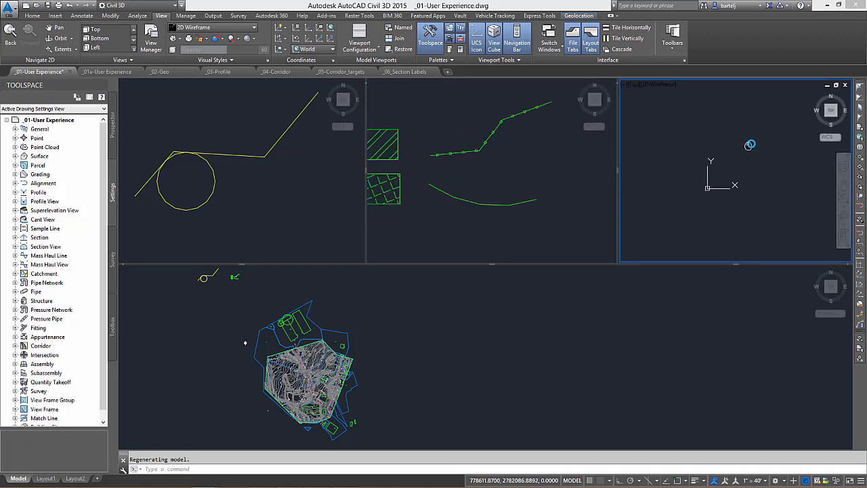
left_click(403, 329)
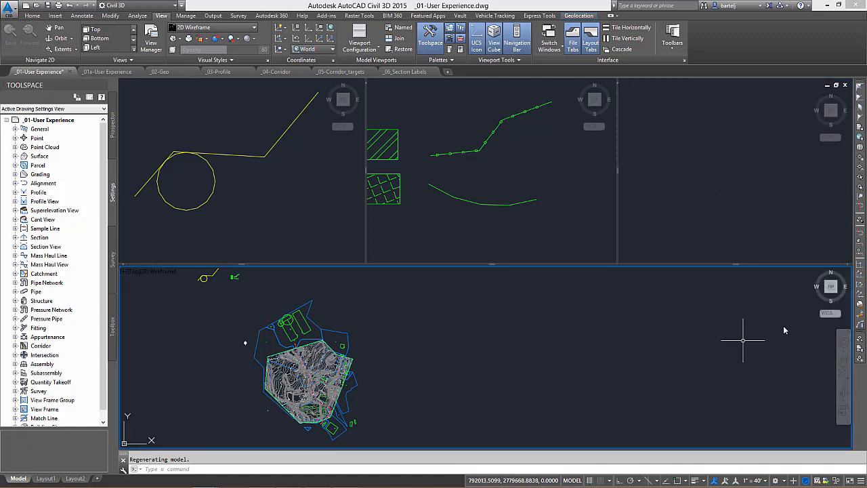
left_click(847, 273)
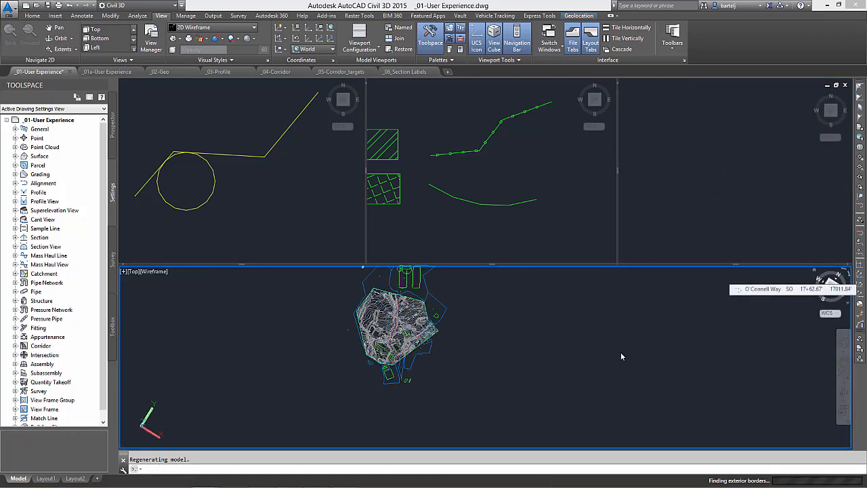
scroll(437, 400, "up", 8)
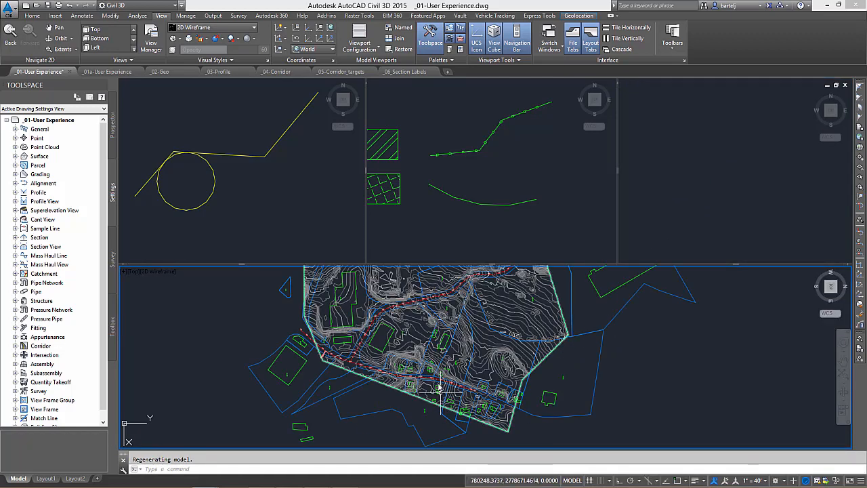
scroll(433, 397, "up", 3)
middle_click_drag(451, 405, 435, 312)
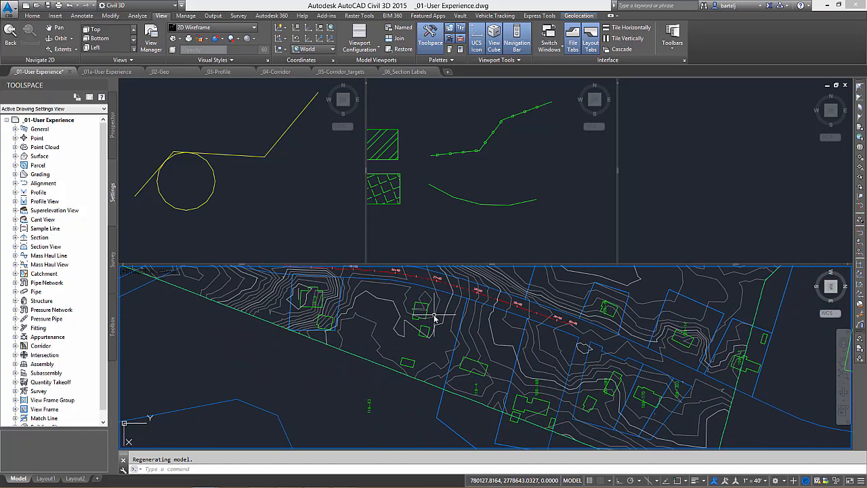
- Bring both hatches and the linework fully into view in the second upper viewport, and make the first upper viewport current
left_click(232, 198)
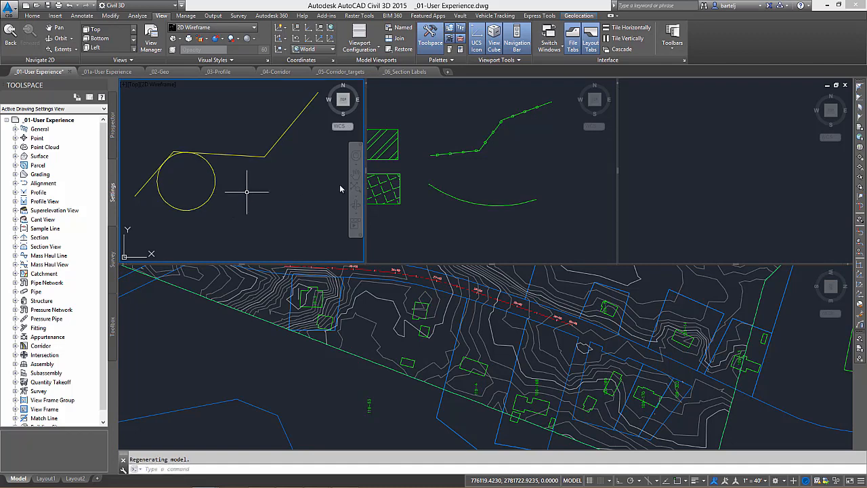
left_click(441, 182)
middle_click_drag(450, 181, 483, 180)
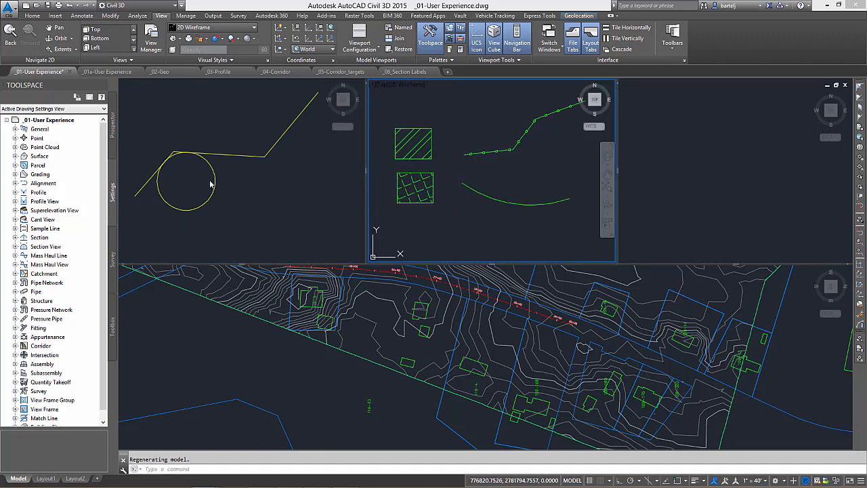
left_click(190, 185)
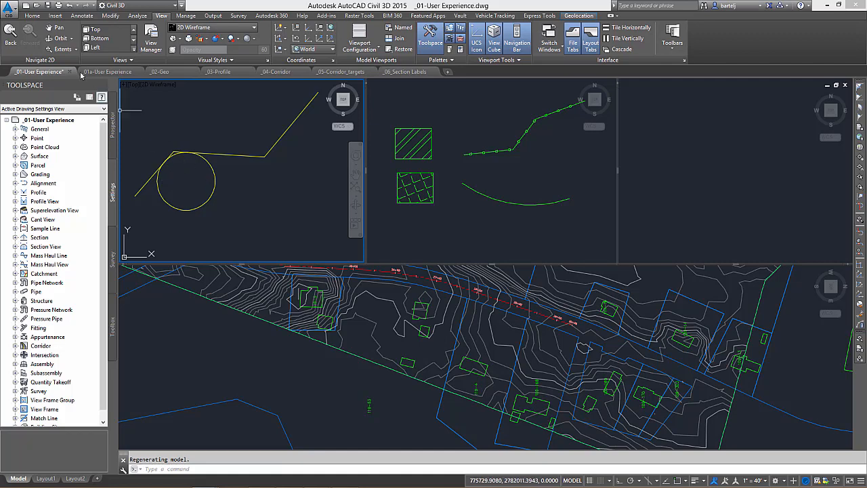
- Try the Trim command in the first viewport with the yellow lines touching the circle as cutting edges, and cancel it
left_click(111, 16)
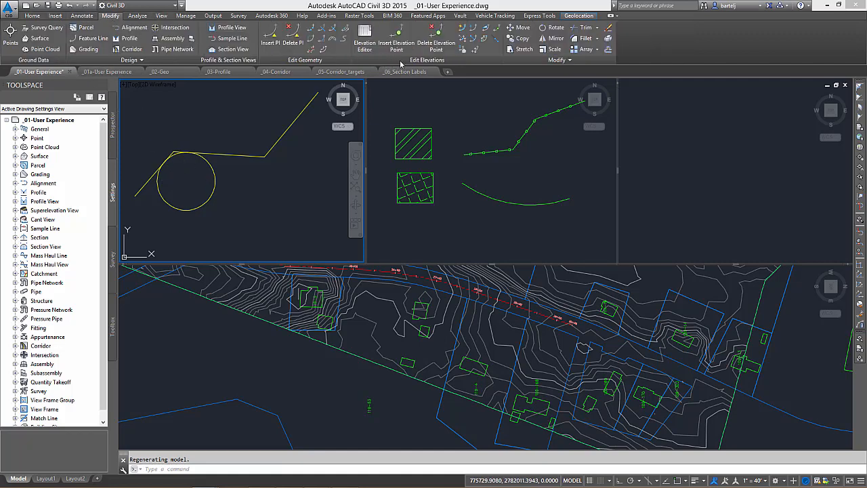
left_click(580, 29)
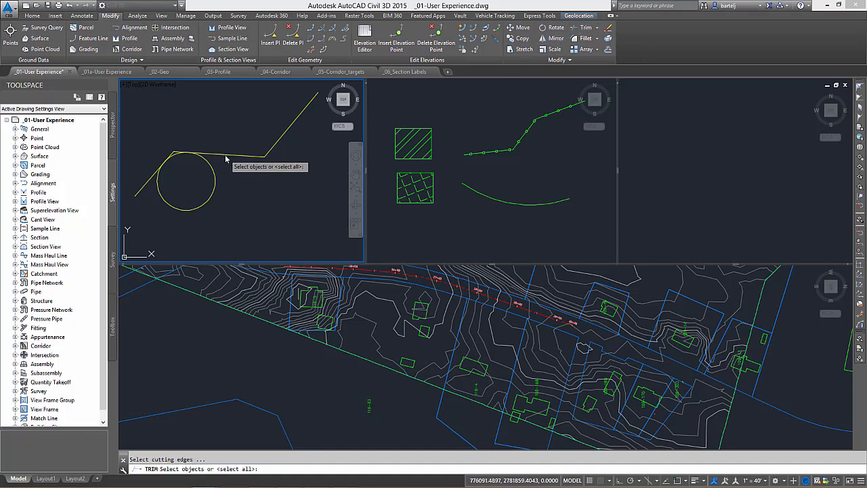
left_click(252, 158)
key("Return")
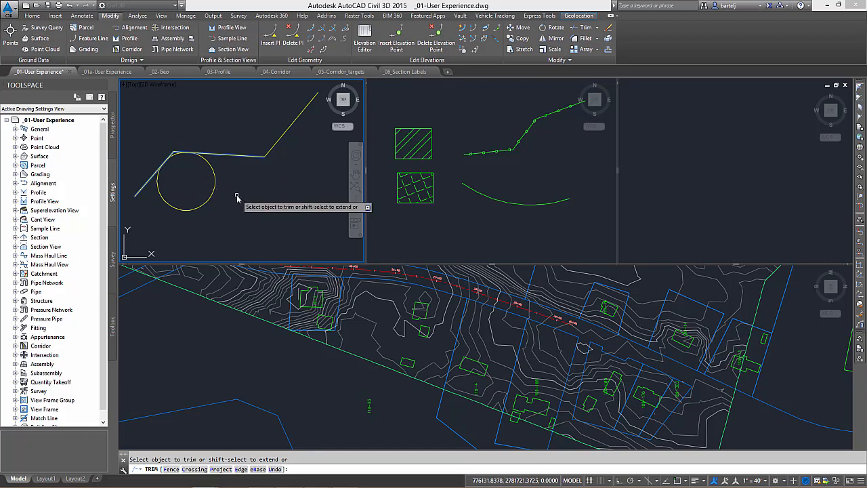
key("Escape")
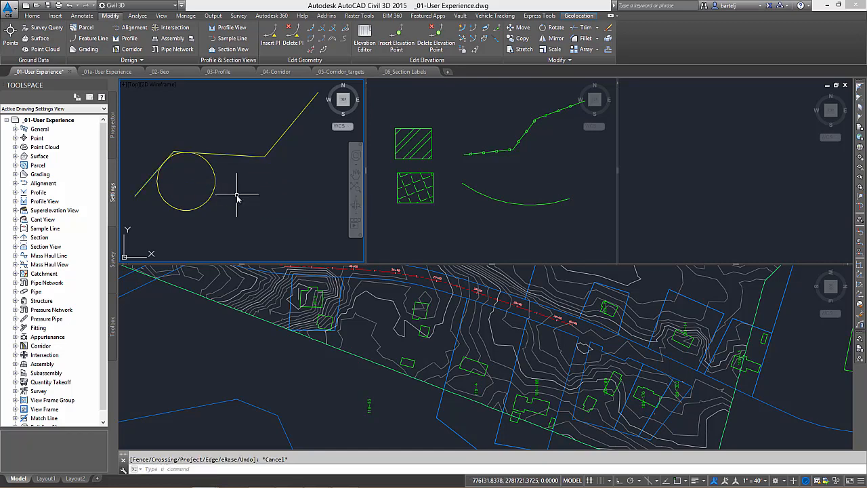
- Preview a break on the yellow circle, starting at its right side, and cancel the Break command
type("break")
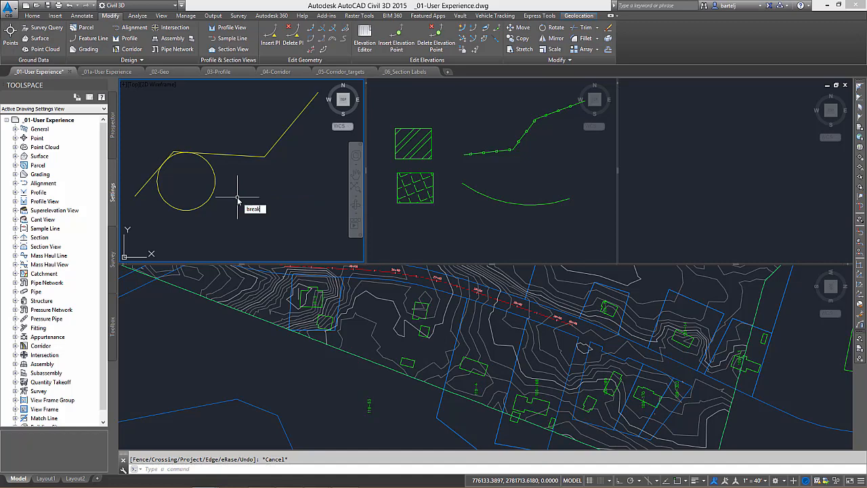
key("Return")
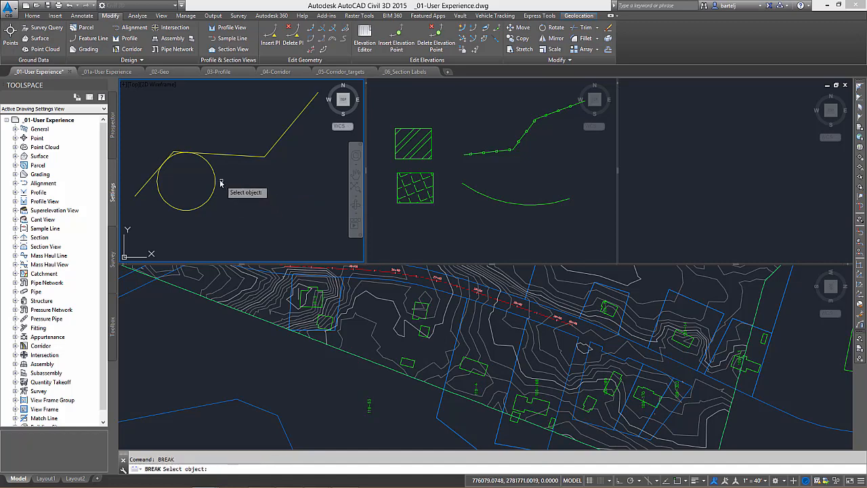
left_click(214, 181)
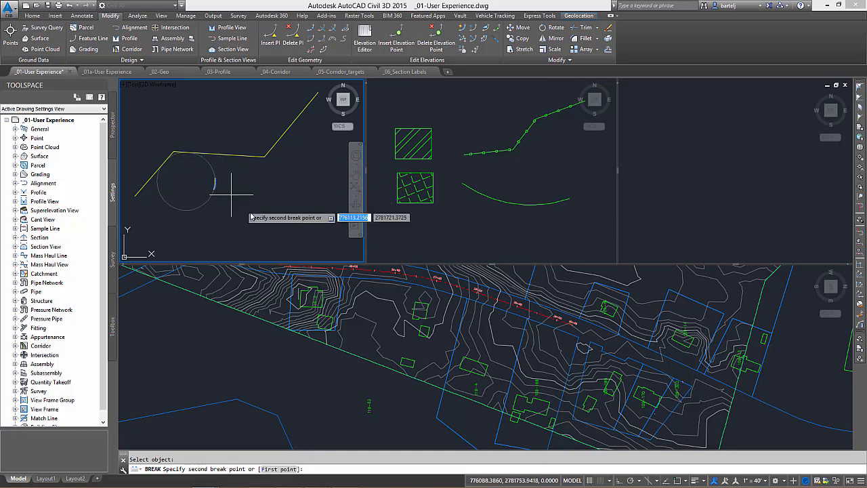
key("Escape")
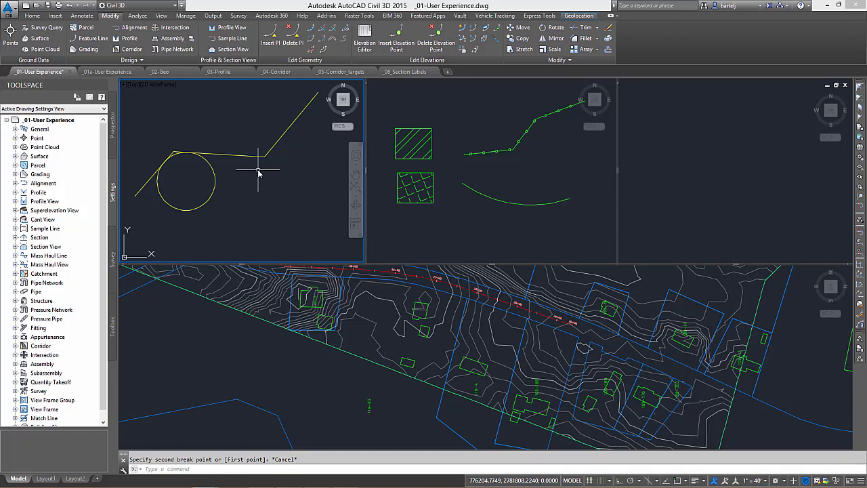
- Start a Fillet from the diagonal yellow line in the first viewport with a radius of 100
type("fillet")
key("Return")
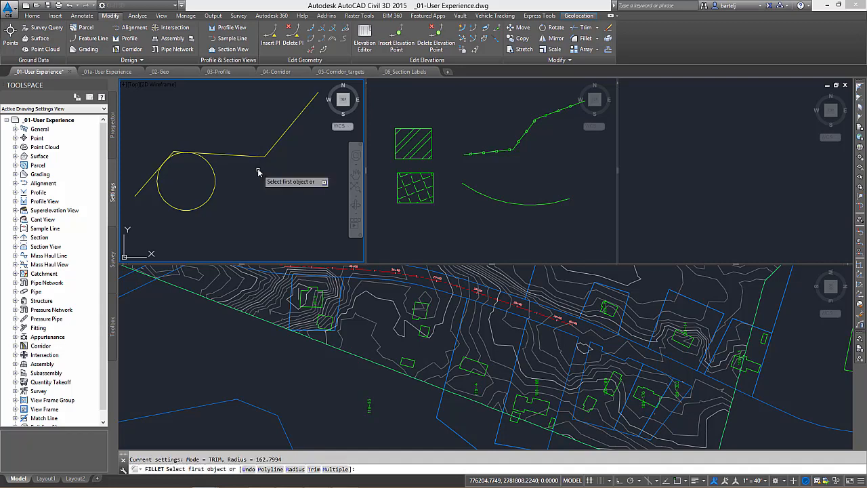
left_click(276, 142)
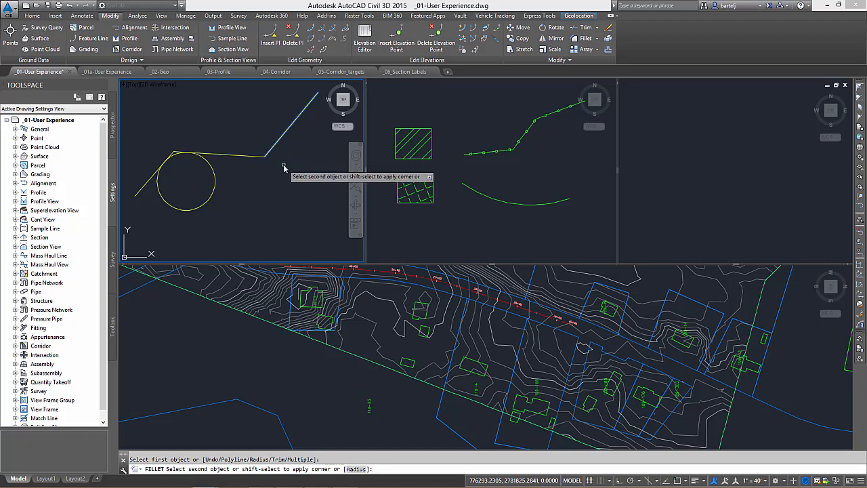
key("Down")
key("Return")
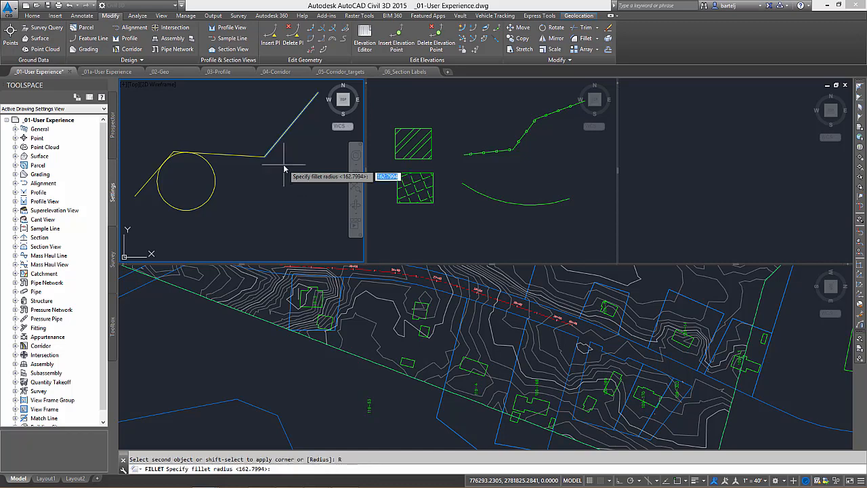
type("100")
key("Return")
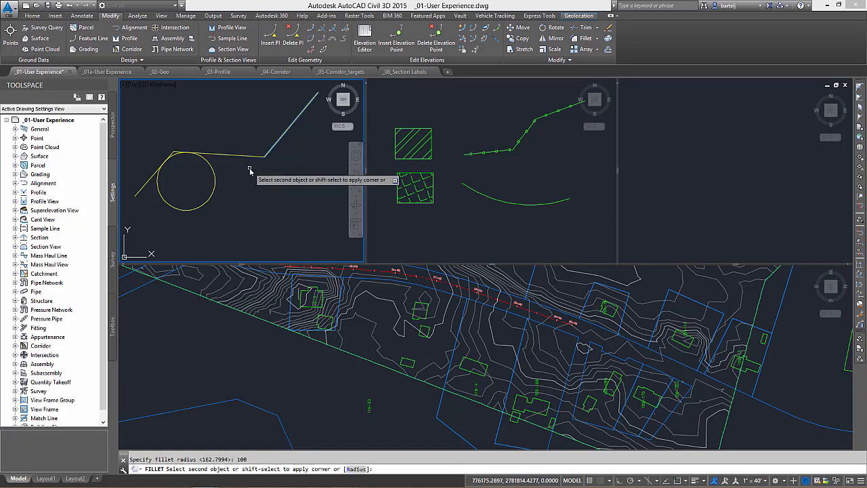
- Set the fillet radius to 200 and apply the fillet to the adjoining near-horizontal yellow line
type("R")
key("Return")
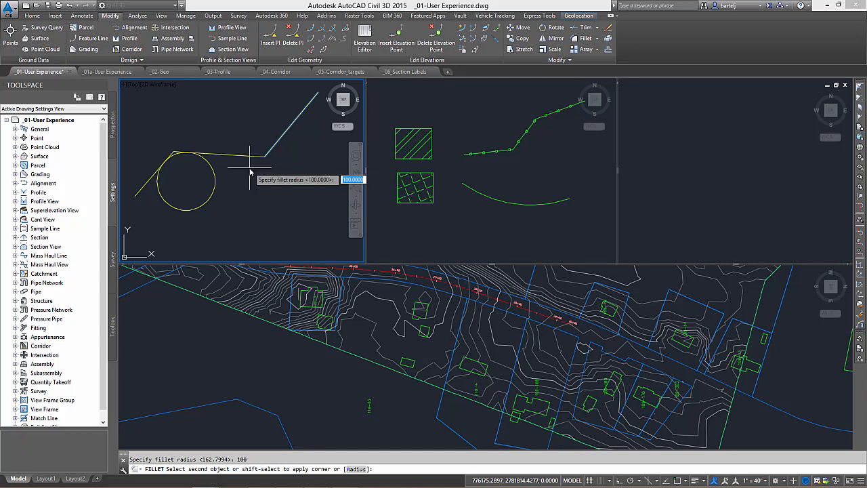
type("200")
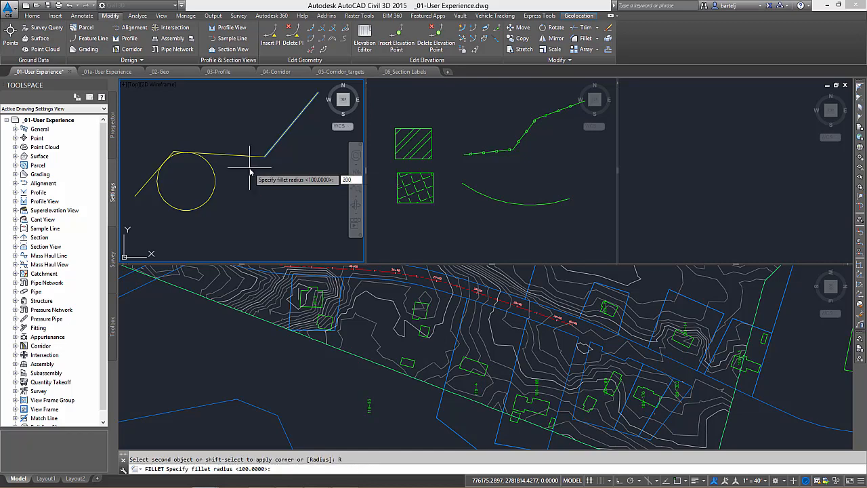
key("Return")
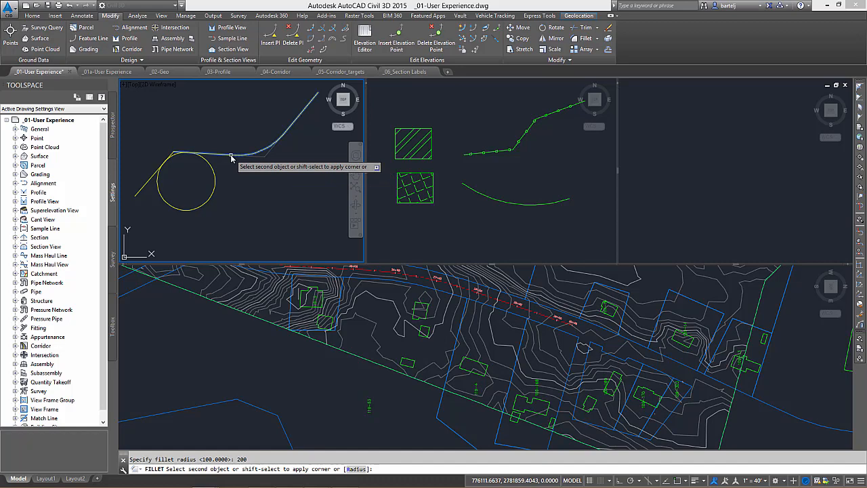
left_click(231, 158)
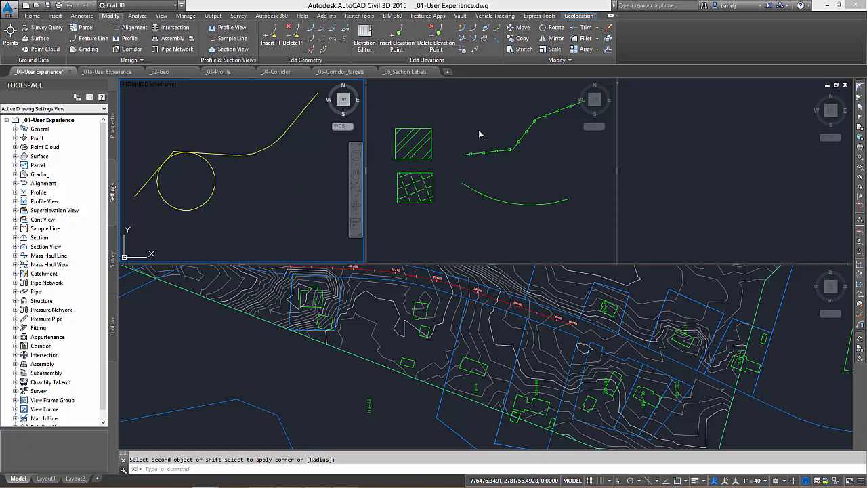
- Match the properties of the upper diagonal-line hatch onto the lower hatch in the second viewport
left_click(31, 15)
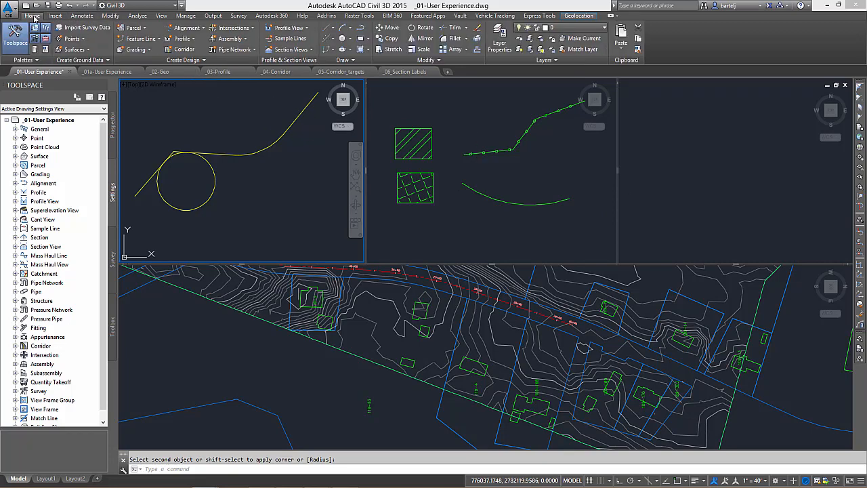
left_click(637, 48)
left_click(419, 148)
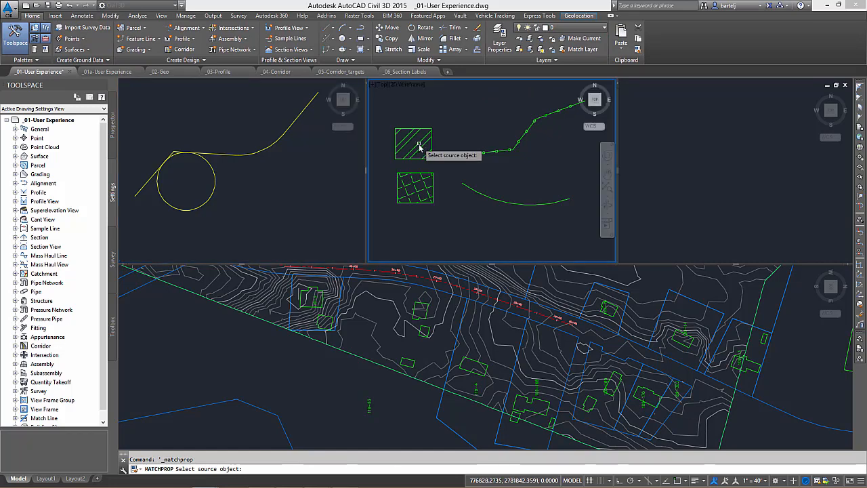
left_click(410, 149)
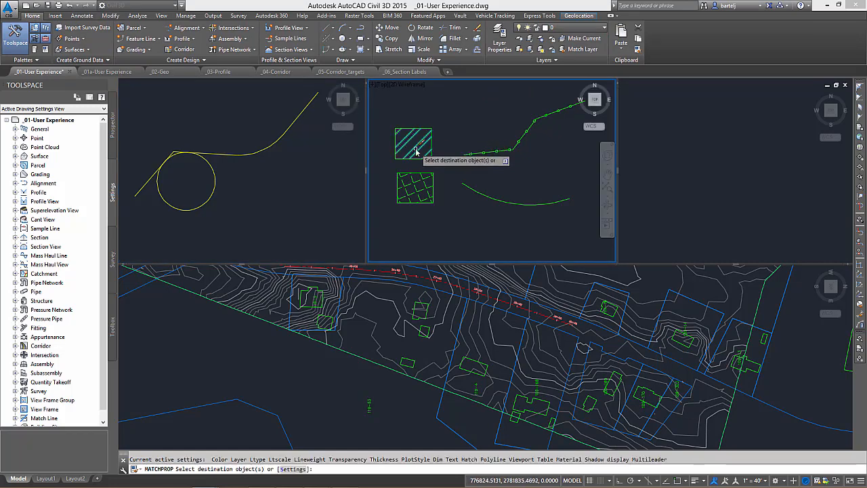
left_click(421, 194)
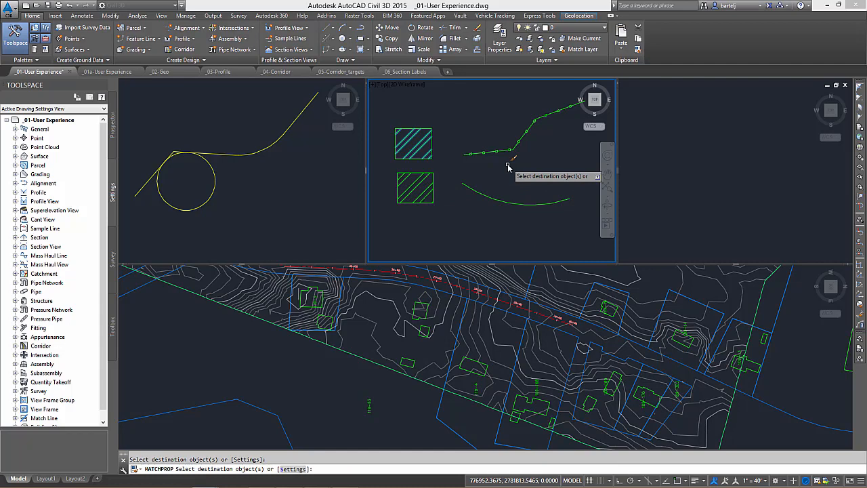
key("Escape")
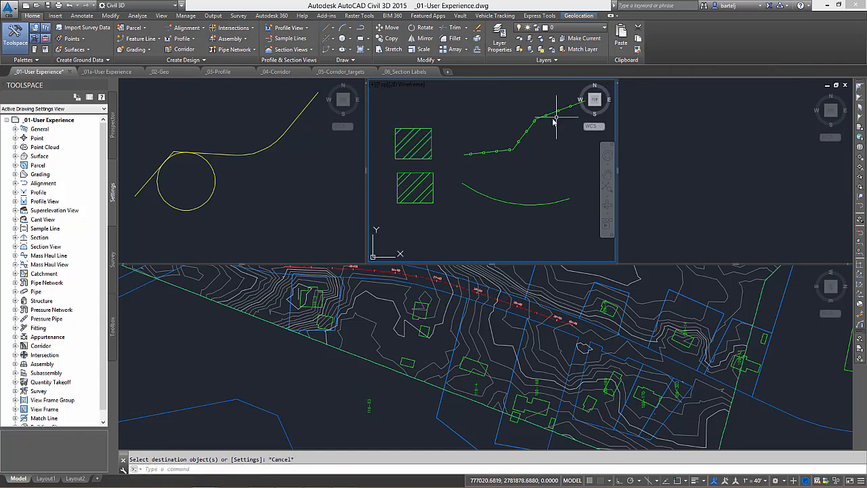
- Match the properties of the green circle-patterned polyline onto the plain green arc below it
left_click(518, 142)
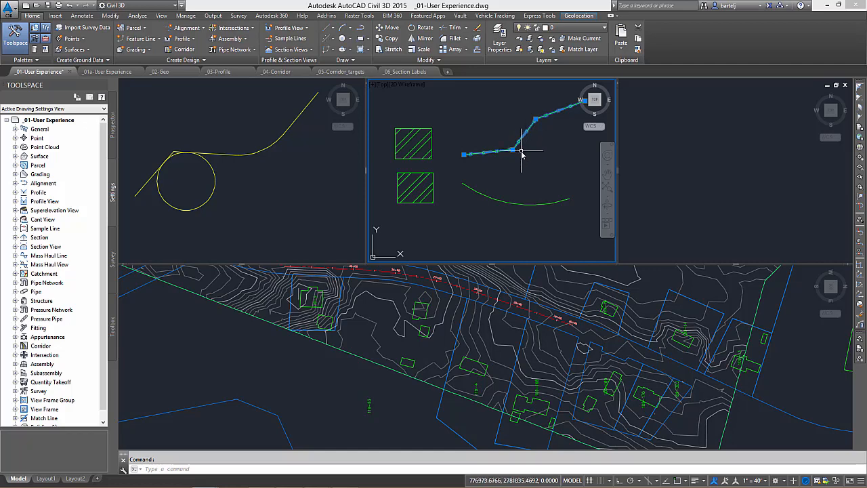
left_click(638, 51)
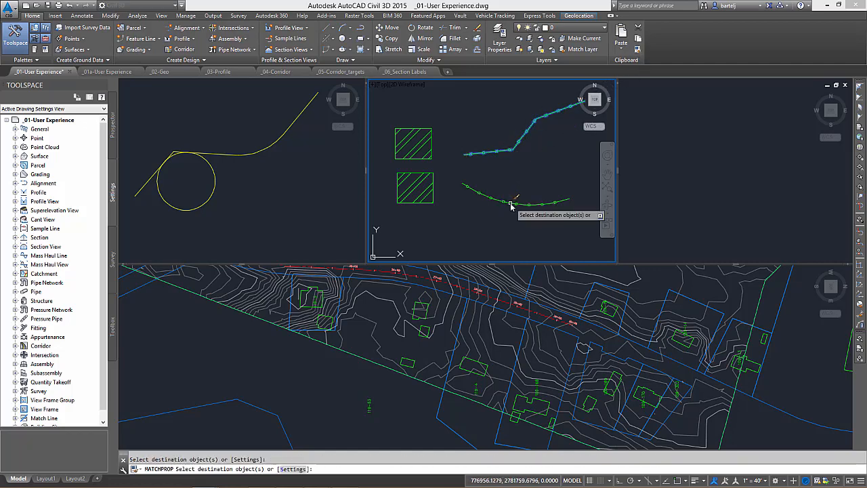
key("Escape")
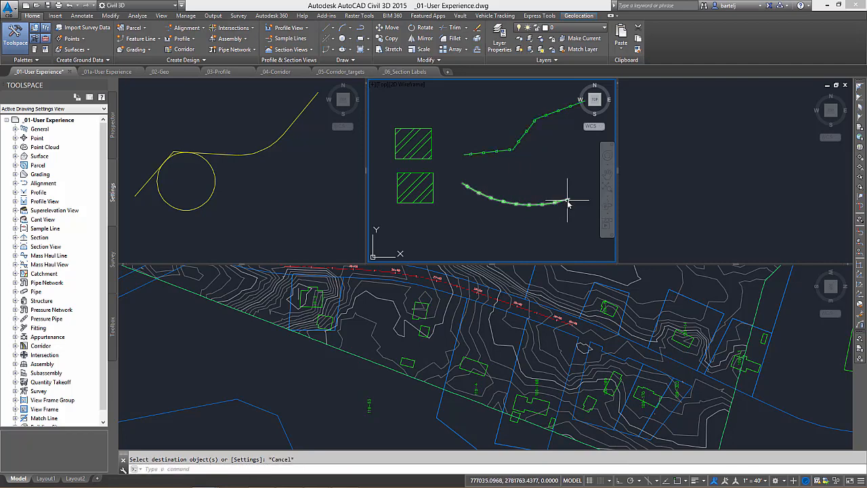
- Stretch the green arc's right endpoint down to a point below its left end, forming a roughly semicircular curve
left_click(568, 201)
left_click(569, 200)
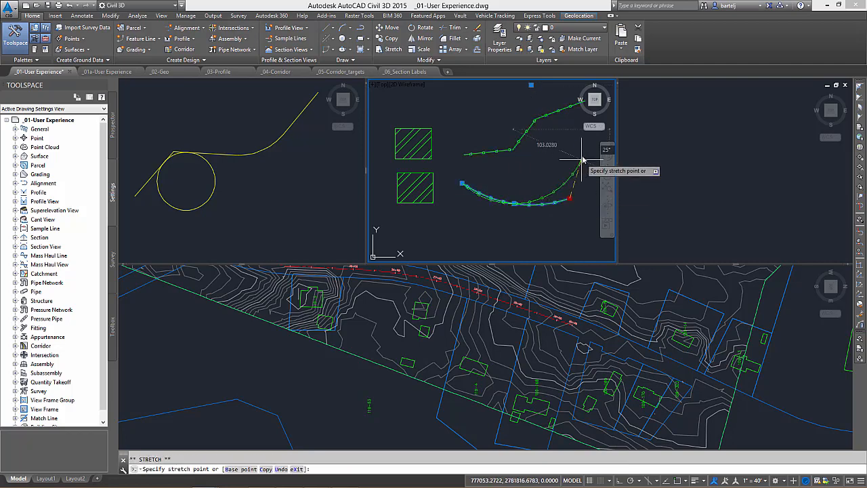
left_click(481, 250)
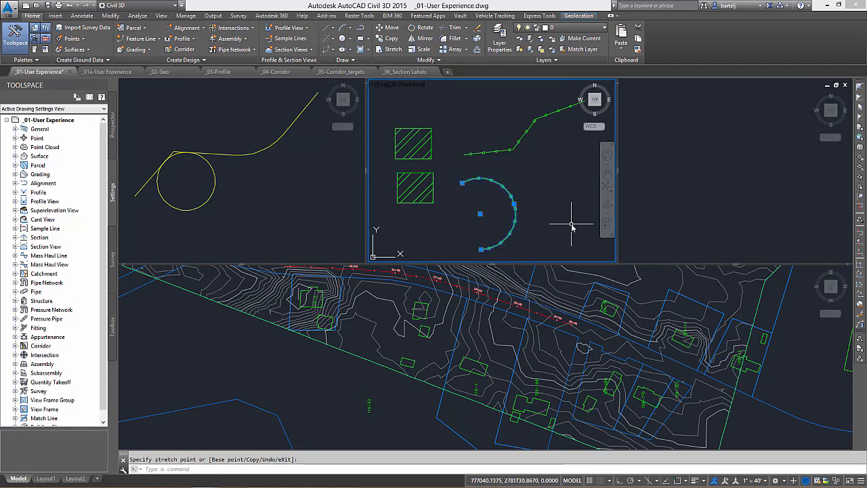
- Deselect the arc and start multiline text, defining a rectangular text box in the empty third upper viewport
key("Escape")
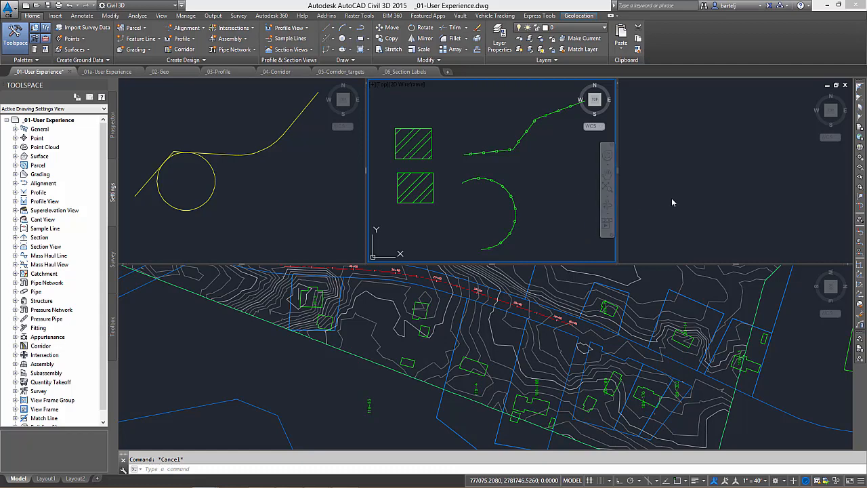
left_click(651, 164)
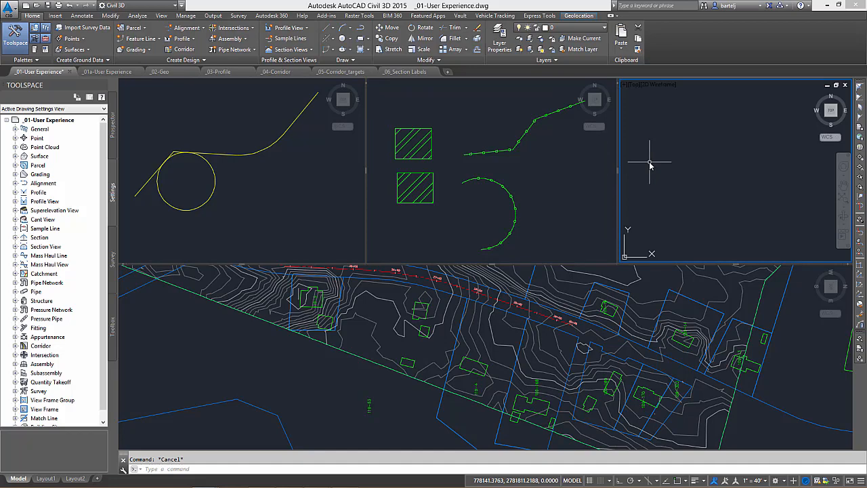
type("MTEXT")
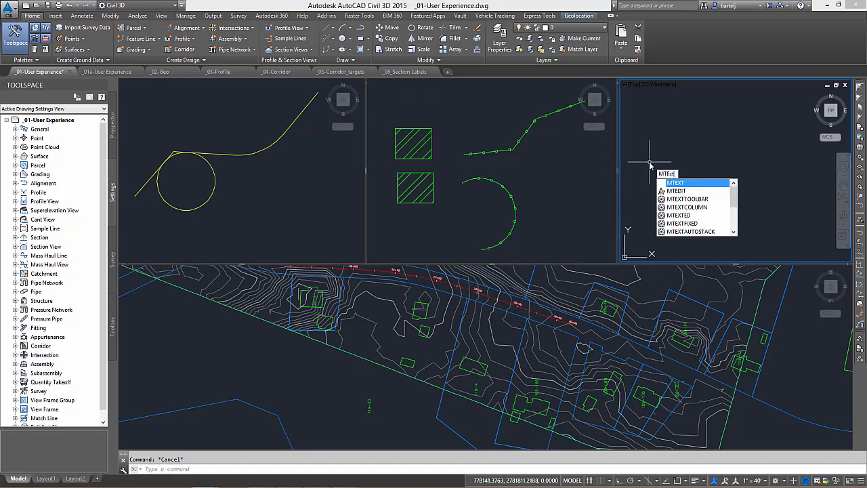
key("Return")
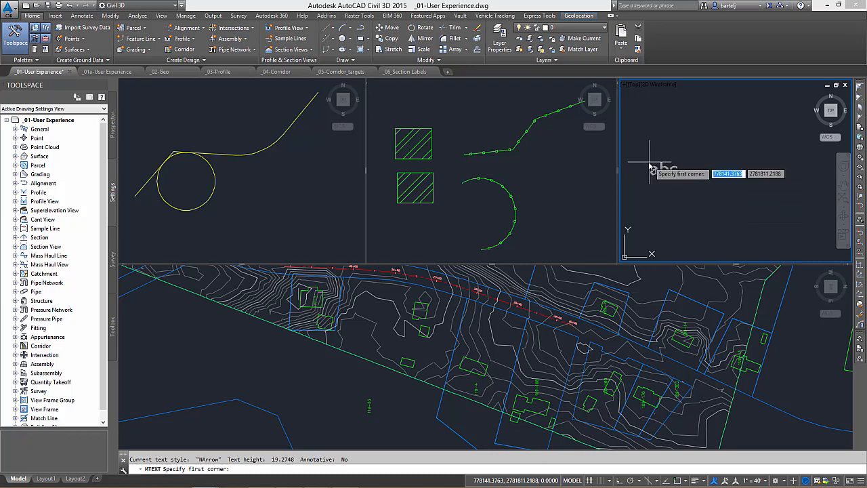
left_click(640, 144)
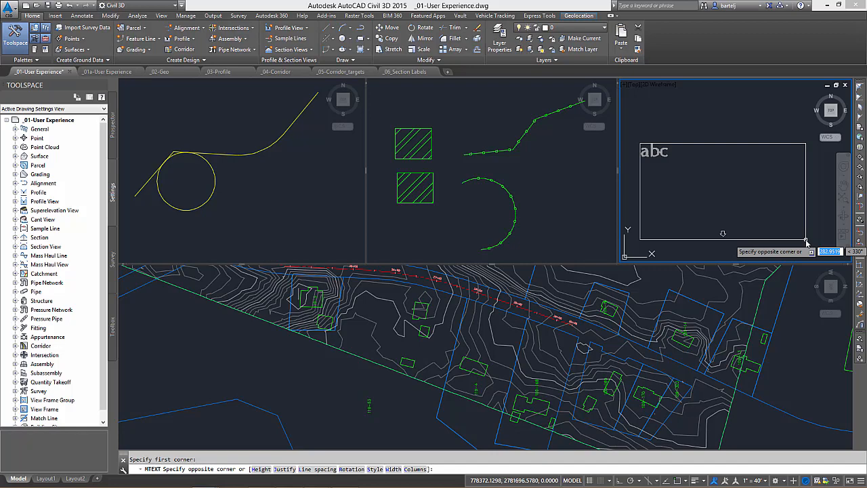
key("Caps_Lock")
left_click(806, 241)
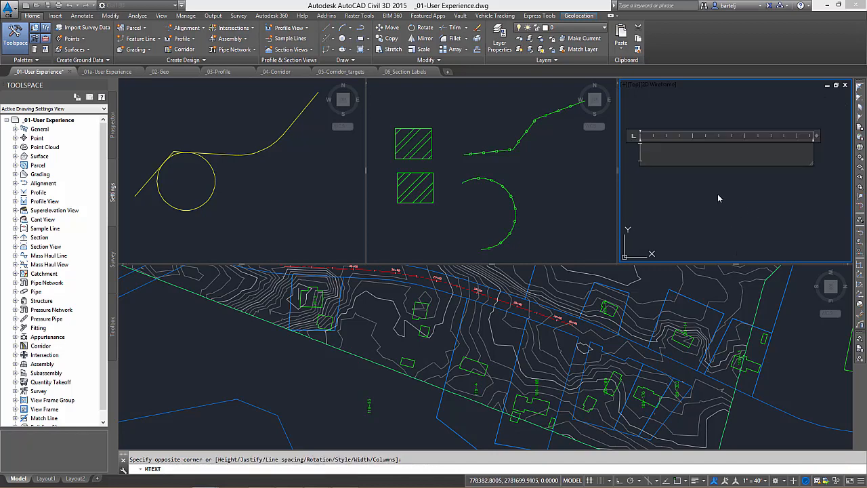
- Enter "This is sample text" in the multiline text box and close the text editor
type("t")
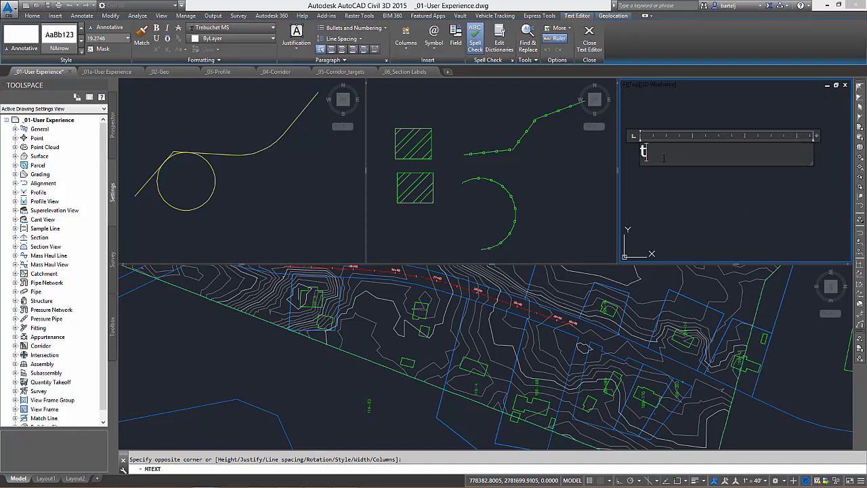
type("HIS")
type("is sample")
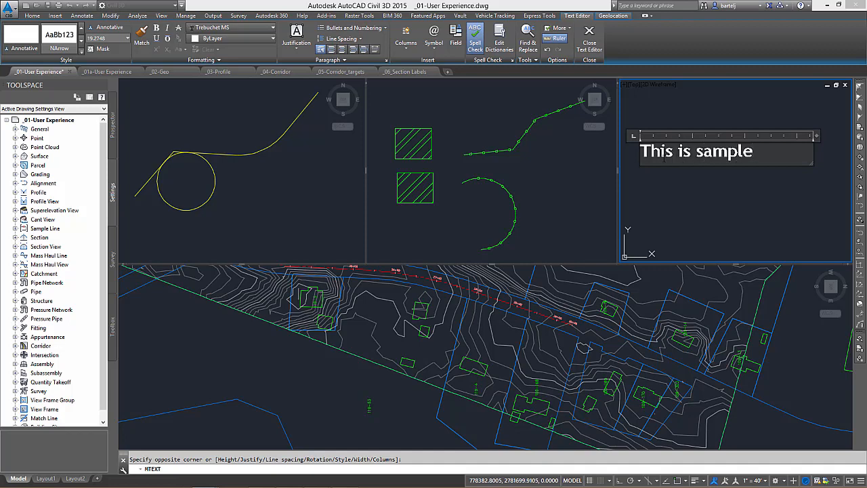
type(" test")
key("BackSpace")
key("BackSpace")
type("xt")
key("Return")
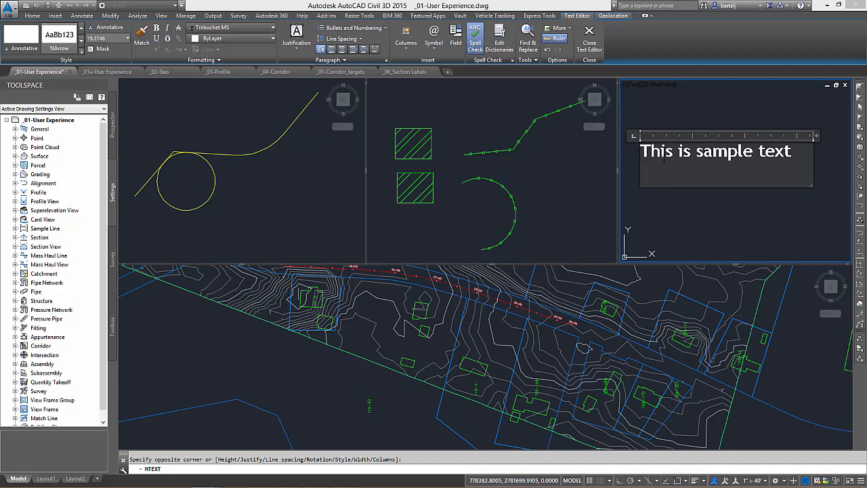
left_click(589, 37)
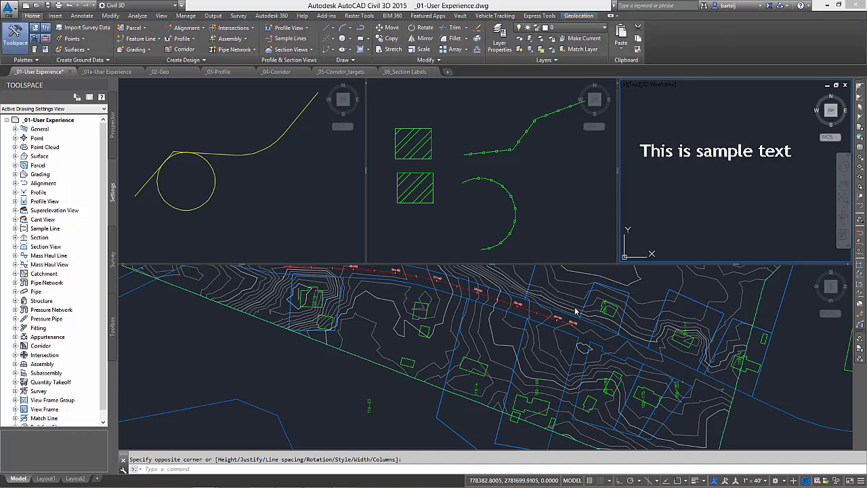
- Lasso-select a winding group of building outlines in the lower site-plan viewport, changing the crossing lasso to a window lasso
left_click(419, 347)
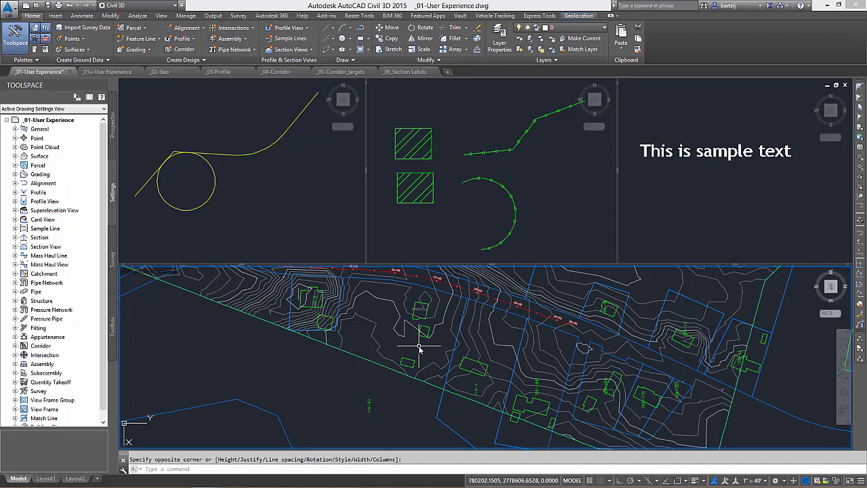
left_click(378, 384)
mouse_move(379, 383)
left_mouse_down()
mouse_move(389, 313)
mouse_move(414, 302)
mouse_move(441, 311)
mouse_move(460, 378)
mouse_move(562, 338)
mouse_move(593, 344)
mouse_move(574, 395)
mouse_move(577, 417)
mouse_move(595, 420)
mouse_move(619, 367)
mouse_move(660, 432)
mouse_move(701, 396)
mouse_move(726, 353)
mouse_move(760, 349)
mouse_move(775, 373)
mouse_move(713, 436)
mouse_move(655, 444)
mouse_move(409, 404)
left_mouse_up()
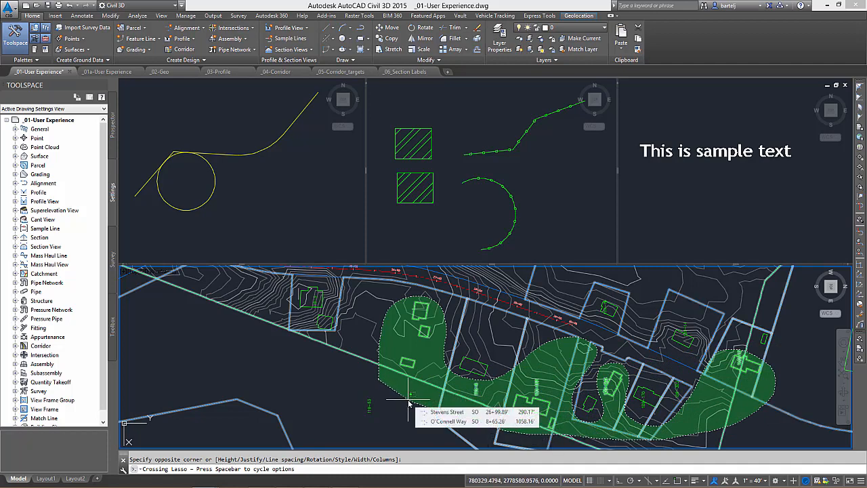
key("space")
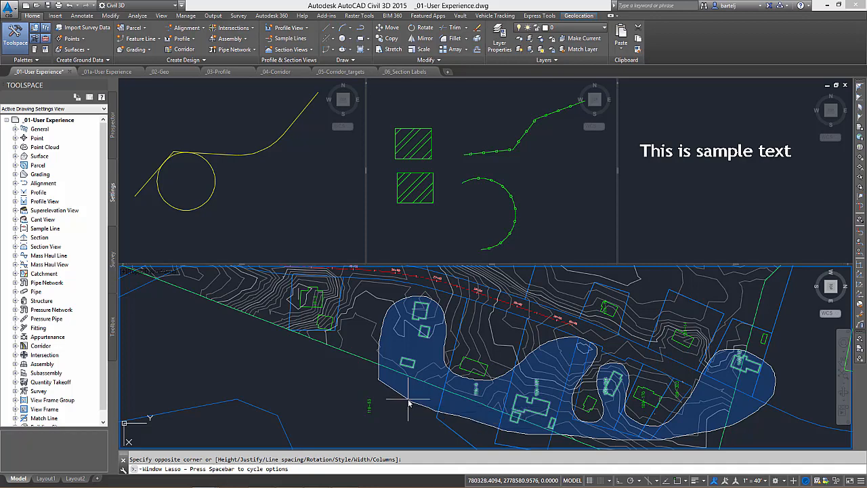
left_click_drag(408, 403, 408, 403)
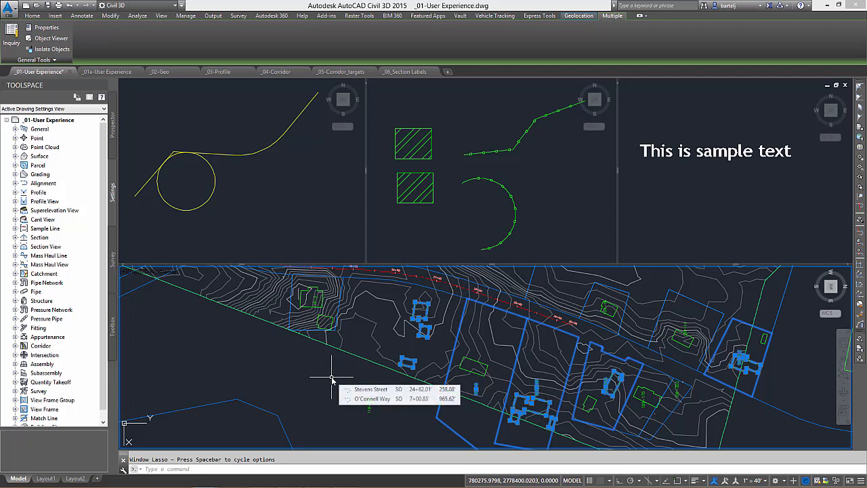
- In the _01a-User Experience drawing, select the point cloud and set its point size to 3
left_click(116, 75)
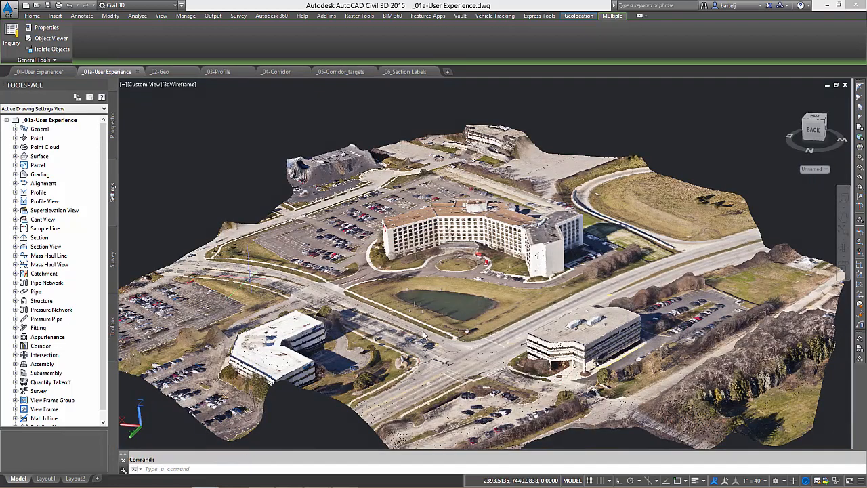
left_click(446, 267)
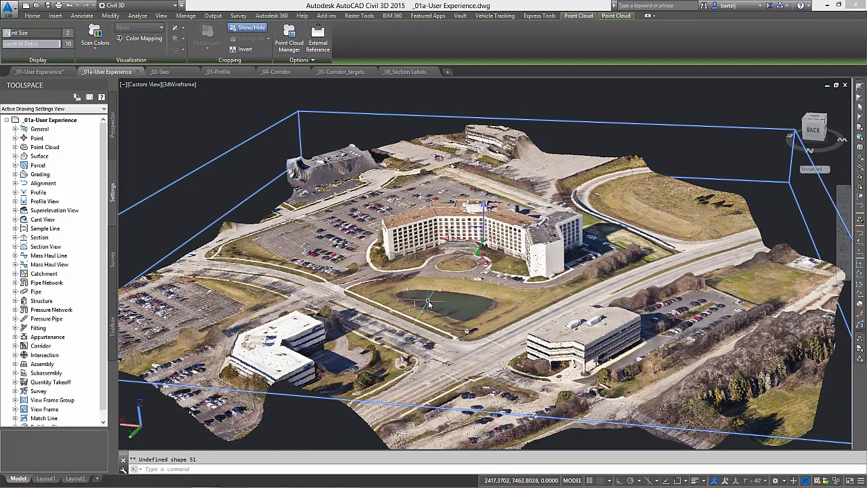
mouse_move(429, 304)
scroll(474, 252, "up", 5)
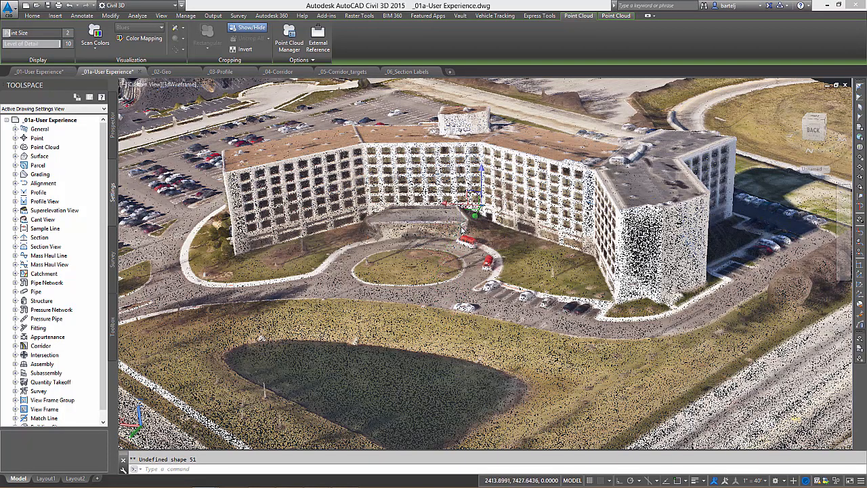
middle_click_drag(462, 229, 446, 295)
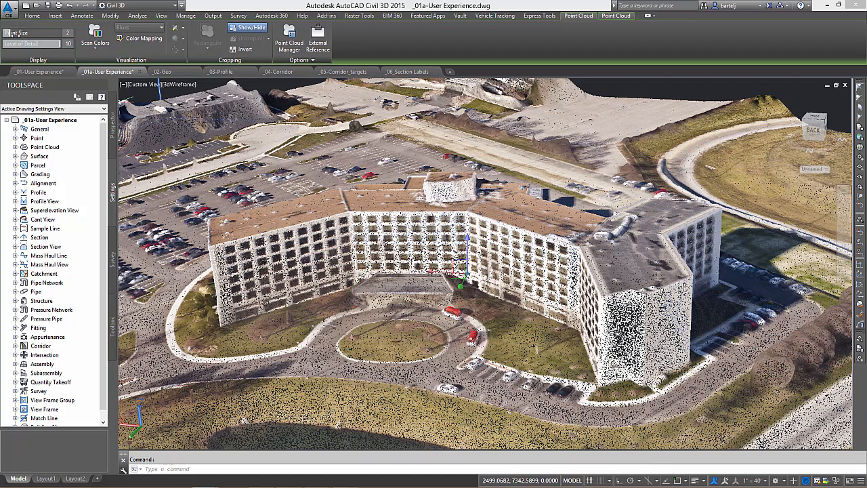
left_click(19, 32)
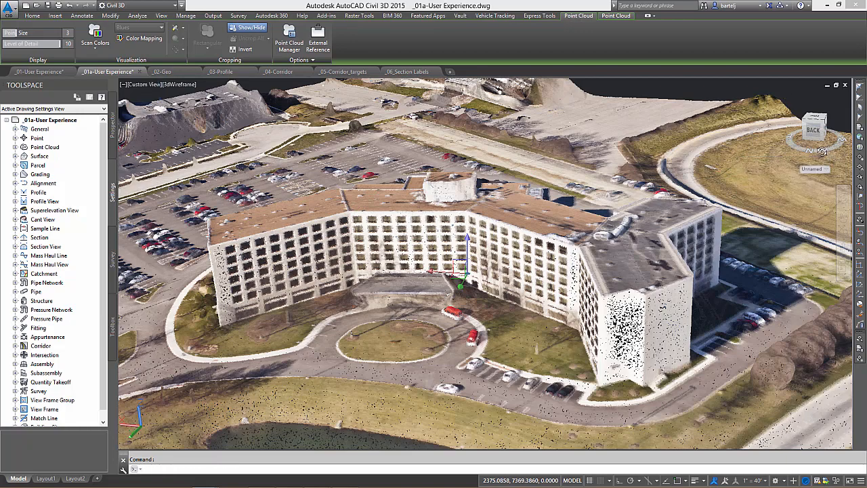
left_click_drag(818, 152, 750, 204)
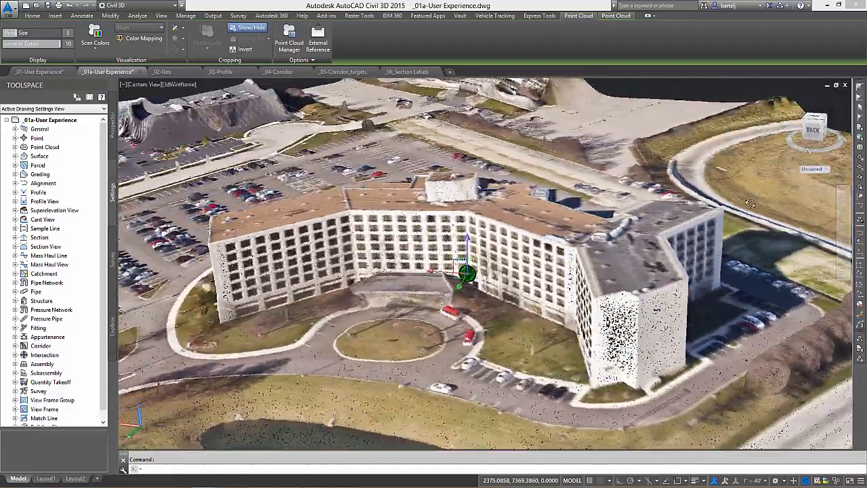
scroll(750, 204, "down", 5)
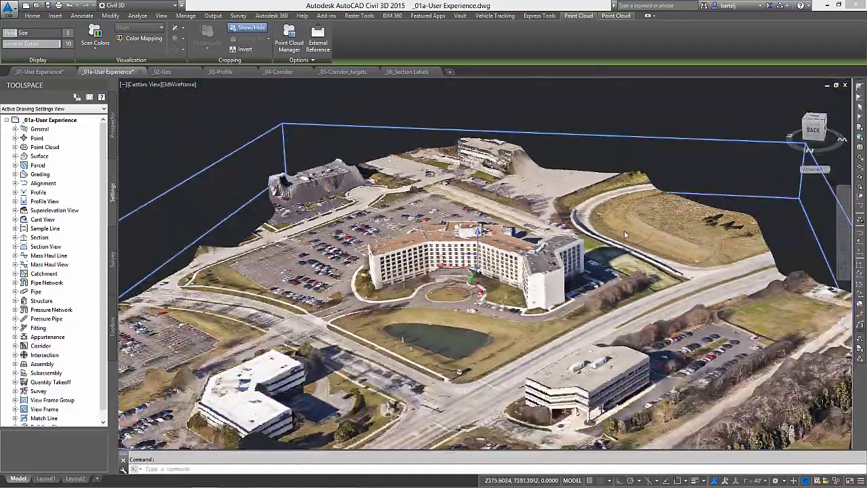
scroll(625, 235, "up", 3)
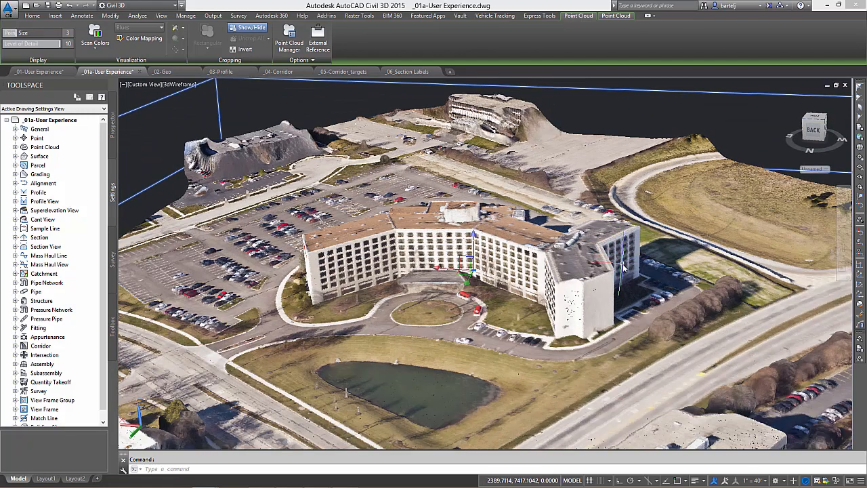
middle_click_drag(624, 267, 631, 228, "shift")
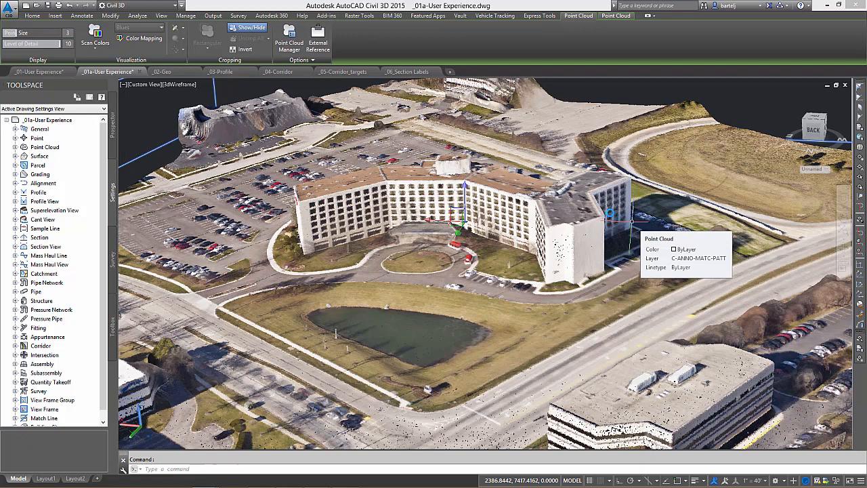
- Switch to the _02-Geo drawing and display the online road map behind the building outline
left_click(173, 72)
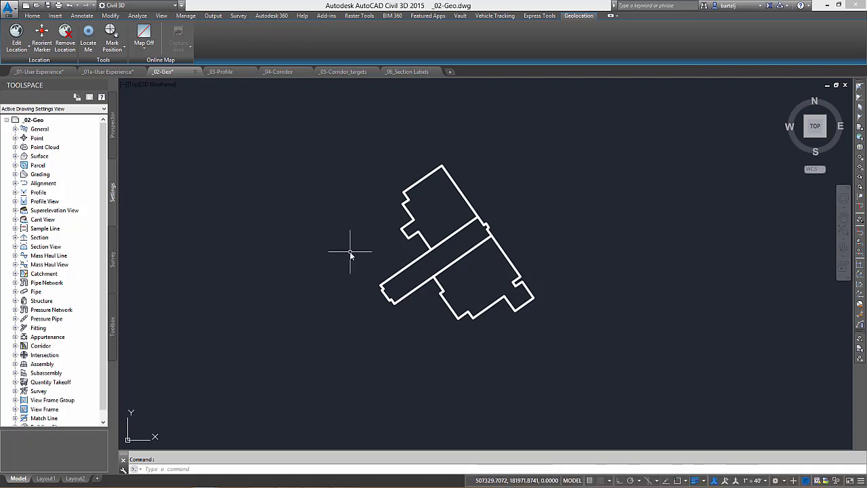
scroll(348, 252, "down", 2)
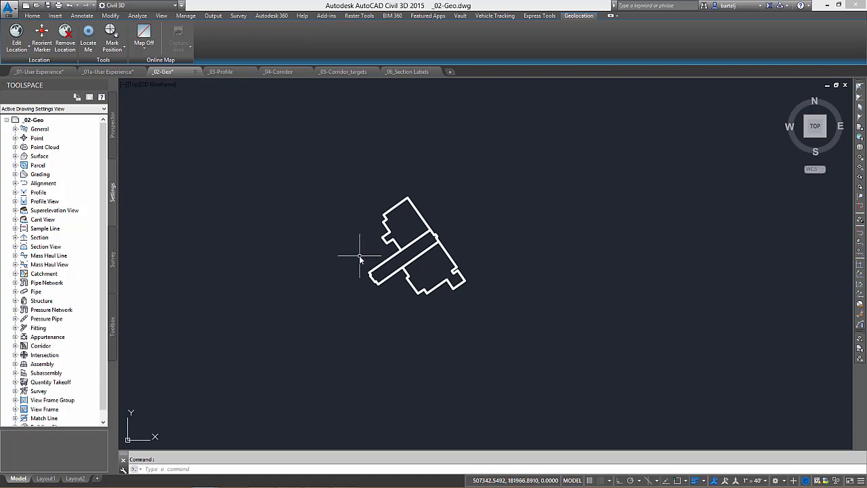
middle_click_drag(360, 254, 390, 259)
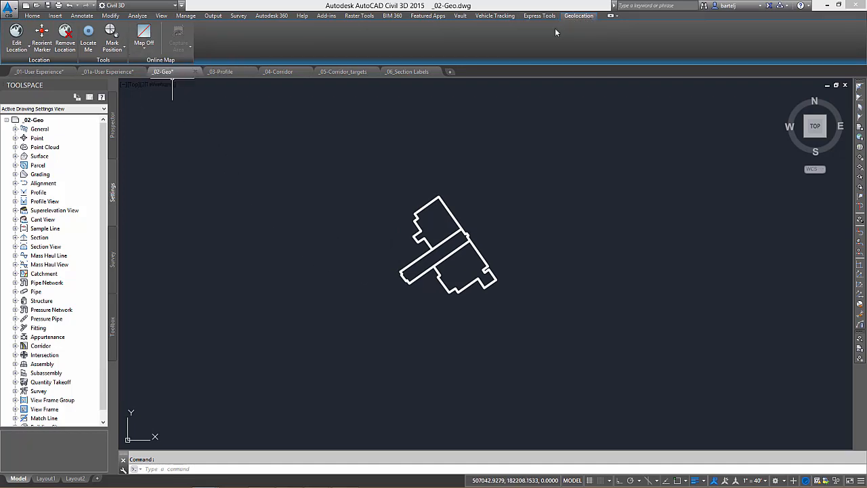
left_click(143, 49)
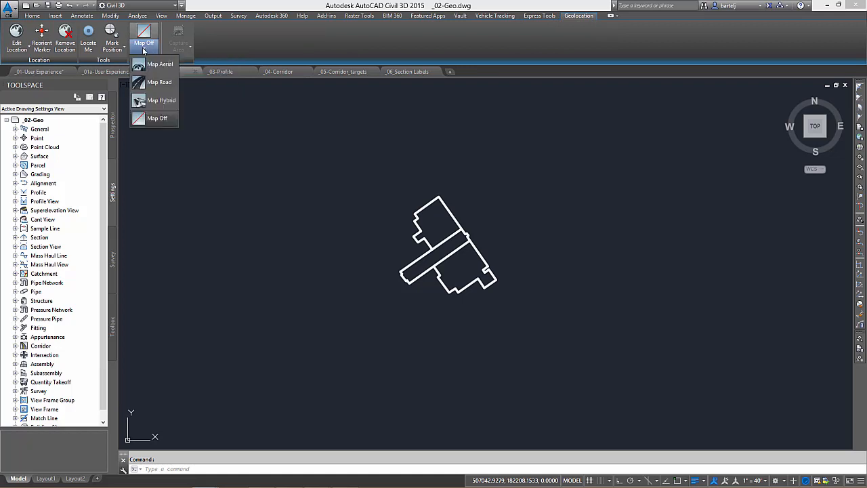
left_click(168, 89)
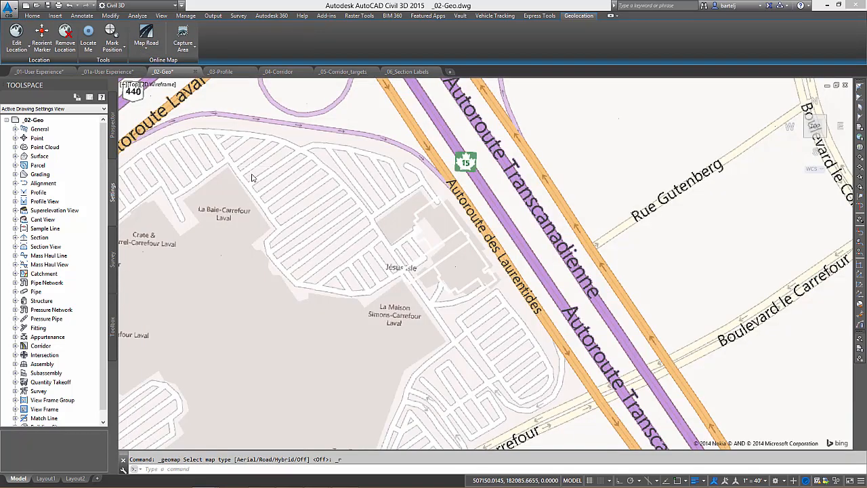
scroll(377, 259, "down", 5)
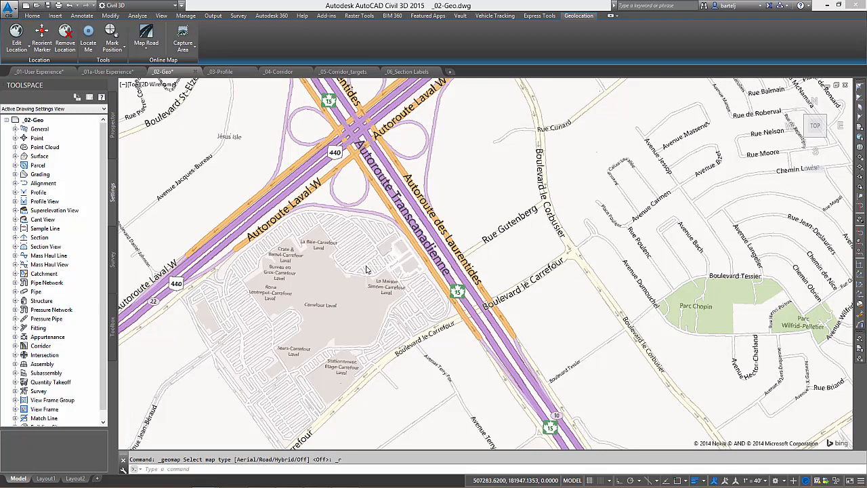
scroll(374, 274, "down", 2)
scroll(388, 279, "up", 4)
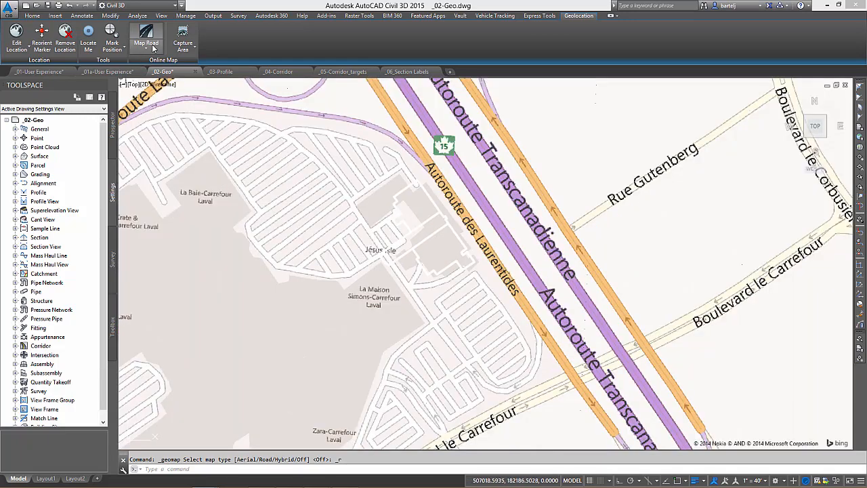
- Change the online map behind the building outline to aerial imagery
left_click(148, 52)
left_click(154, 67)
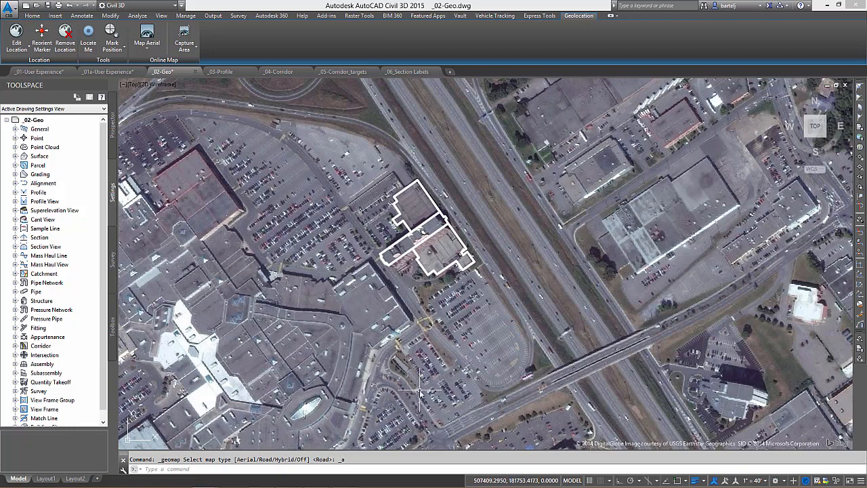
scroll(333, 302, "down", 2)
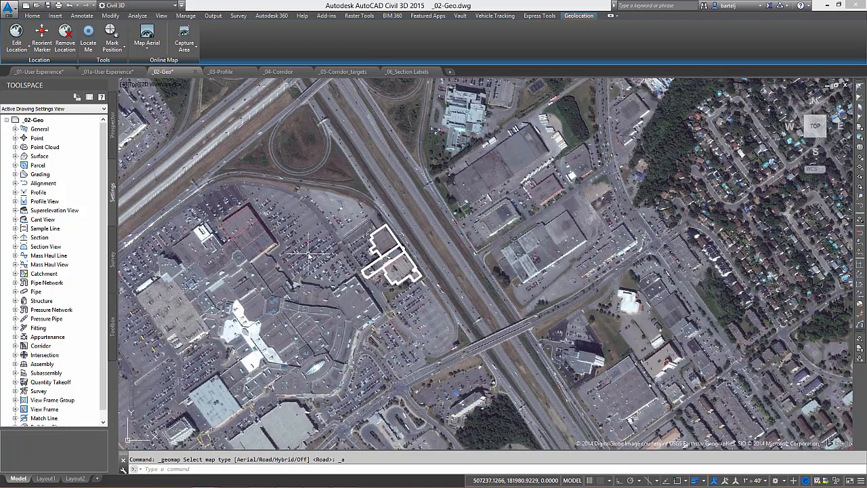
middle_click_drag(306, 242, 351, 347)
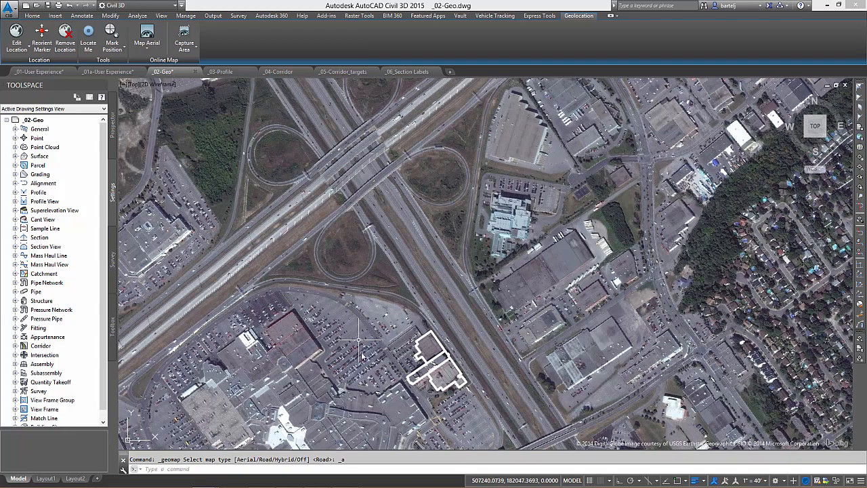
middle_click_drag(363, 357, 344, 241)
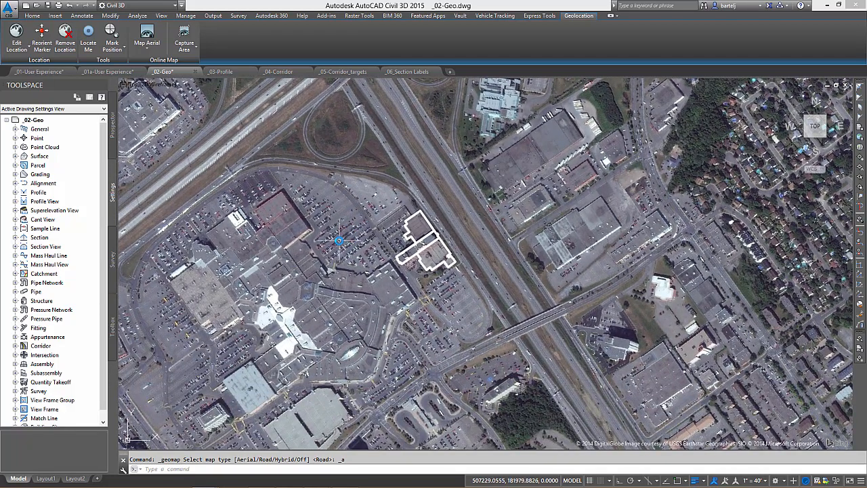
- Open Layout1 and reduce the view scale inside its viewport so more area around the building outline fits
left_click(48, 480)
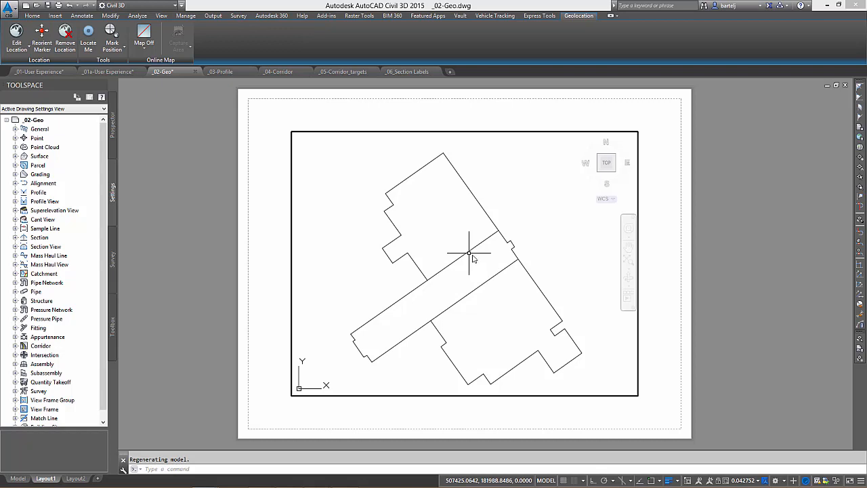
left_click(470, 259)
scroll(470, 265, "down", 2)
scroll(472, 267, "down", 2)
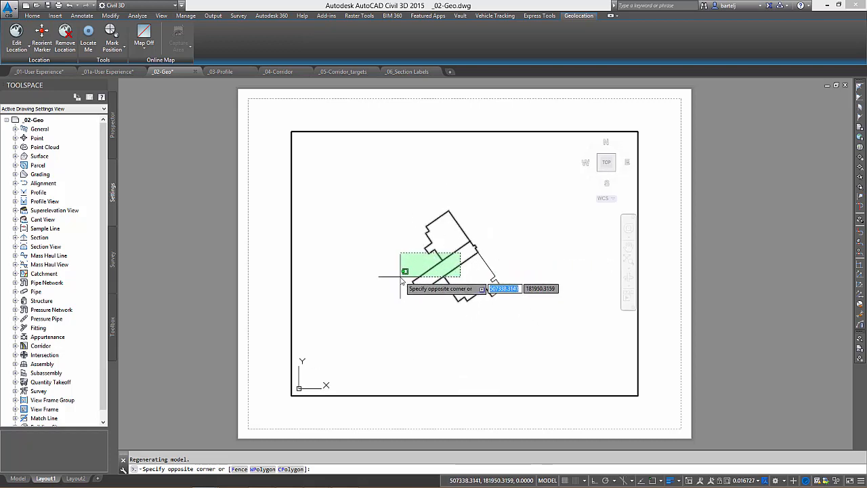
key("Escape")
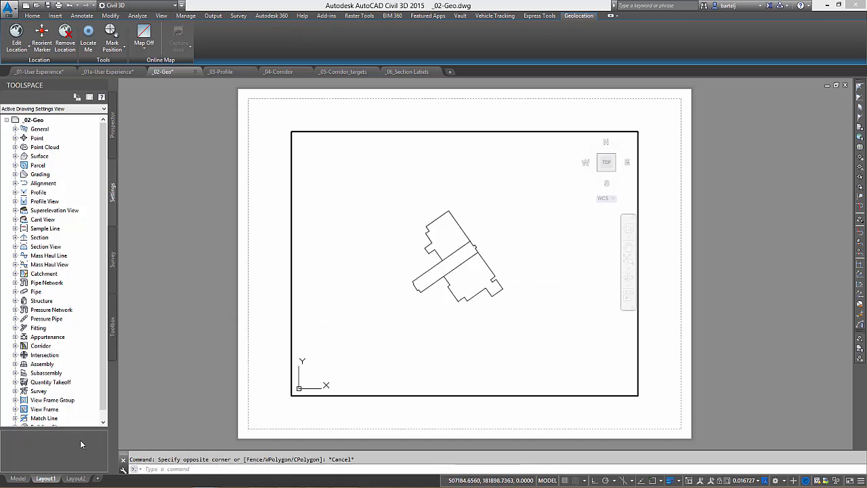
- Return to model space and capture a rectangular area of the aerial map surrounding the building outline as an image
left_click(20, 477)
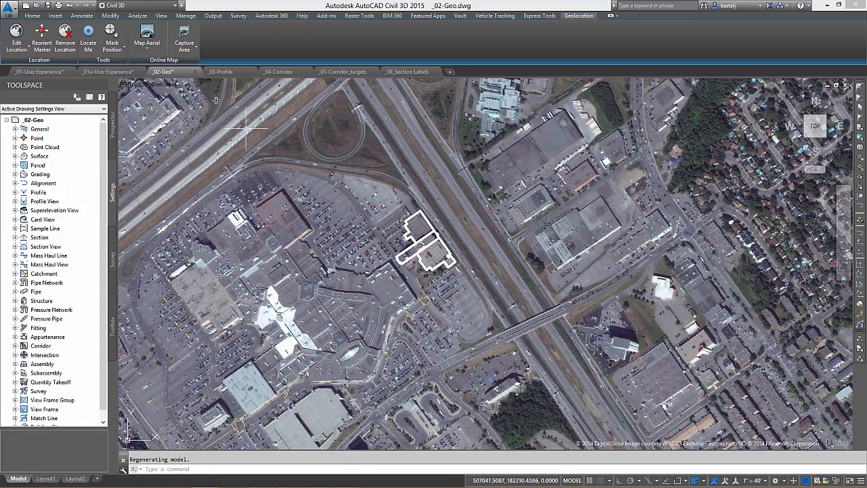
left_click(190, 49)
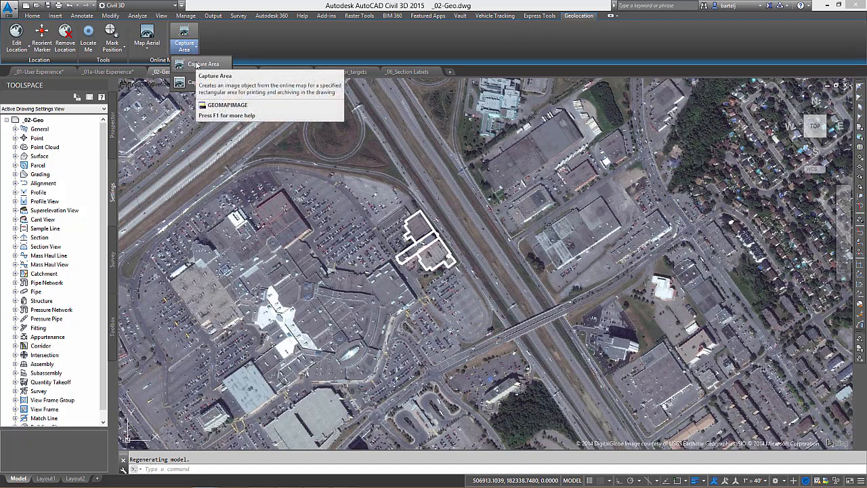
left_click(391, 207)
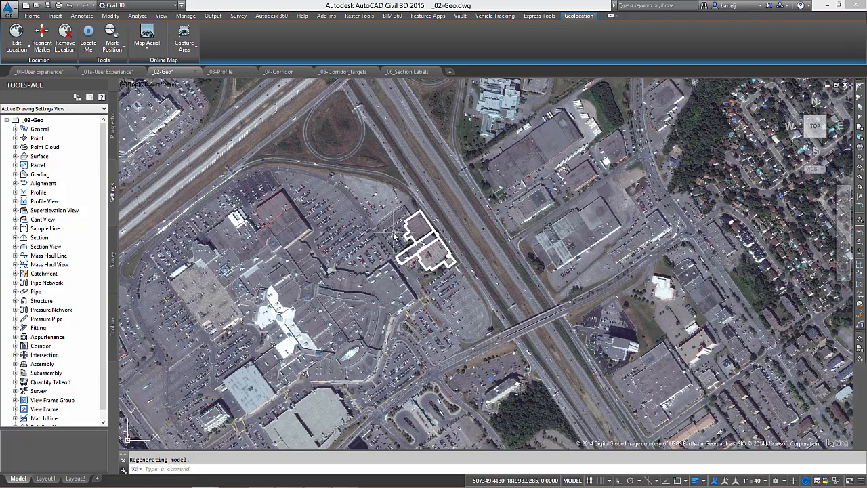
scroll(394, 239, "up", 5)
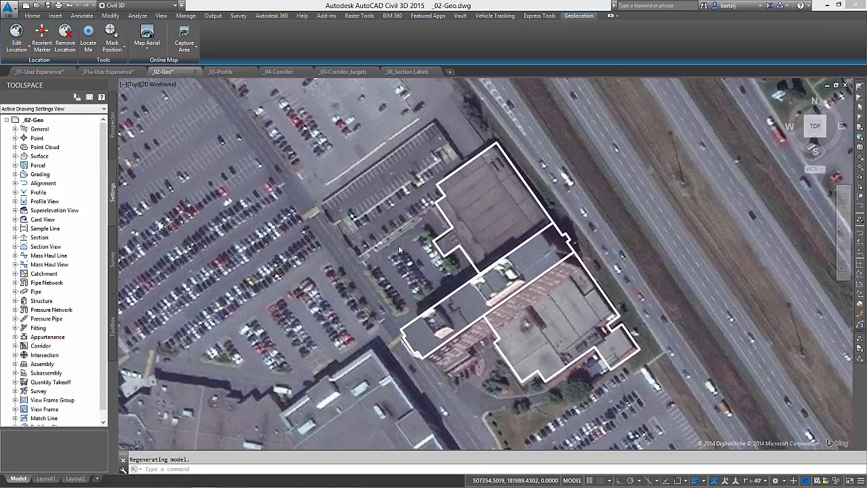
scroll(398, 245, "up", 3)
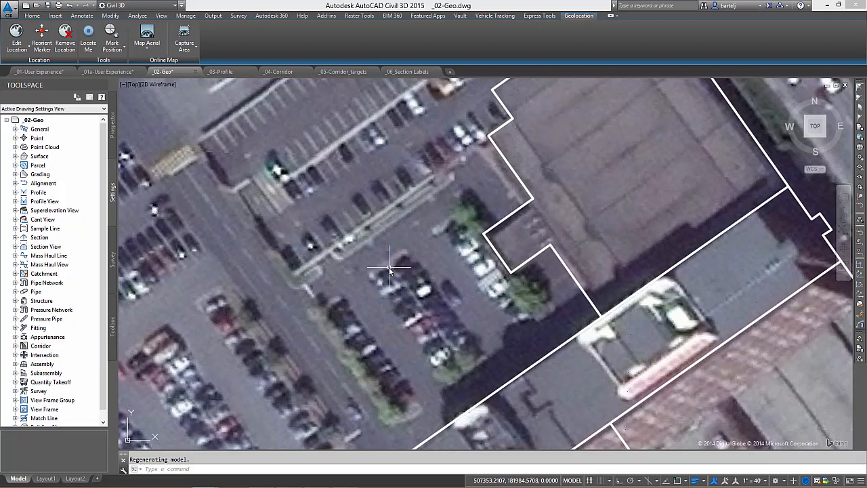
scroll(390, 269, "down", 3)
scroll(390, 270, "down", 3)
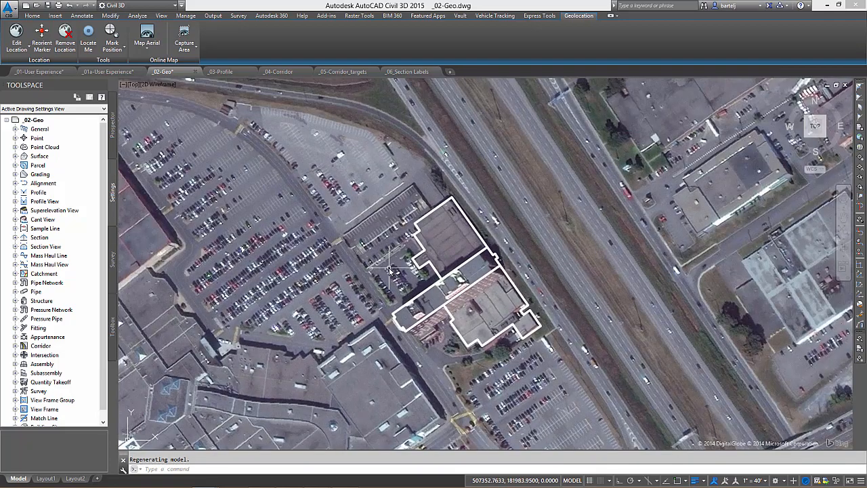
middle_click_drag(389, 274, 382, 235)
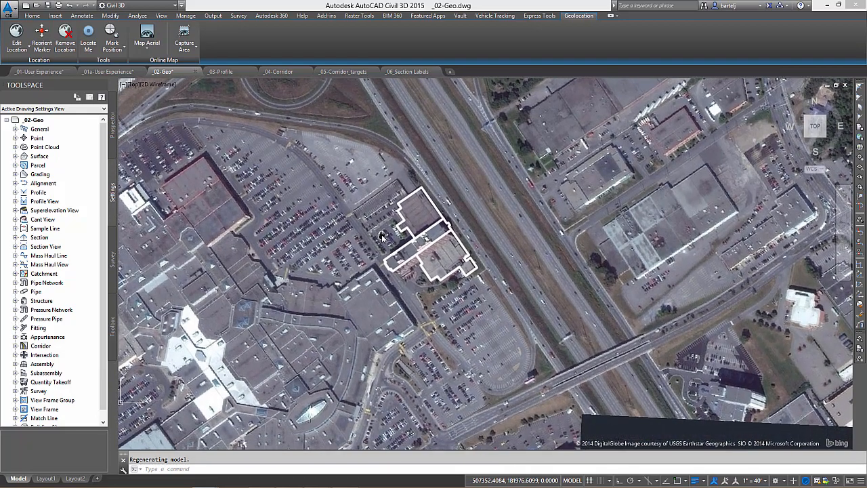
left_click(184, 46)
left_click(199, 64)
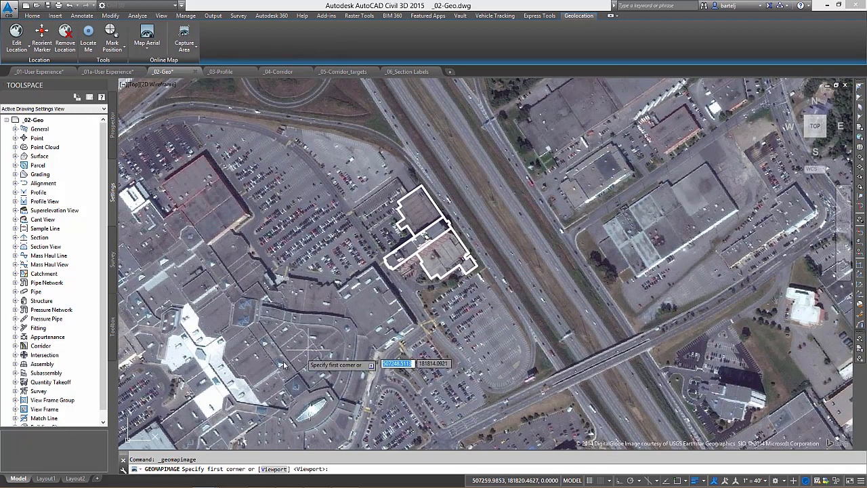
left_click(231, 396)
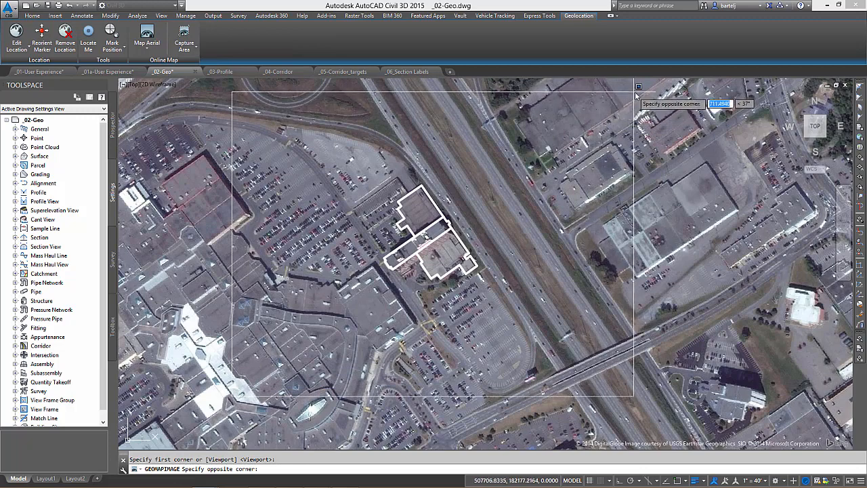
left_click(635, 91)
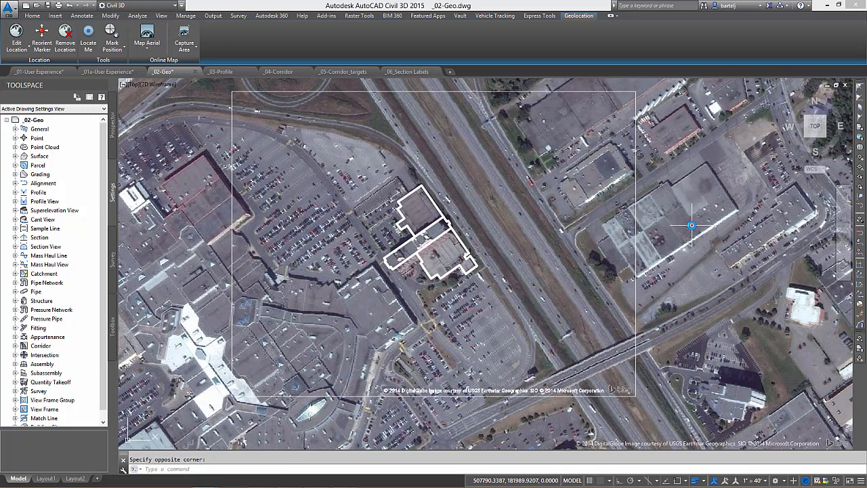
- Turn the online map off and display the captured aerial image in Layout1
left_click(147, 50)
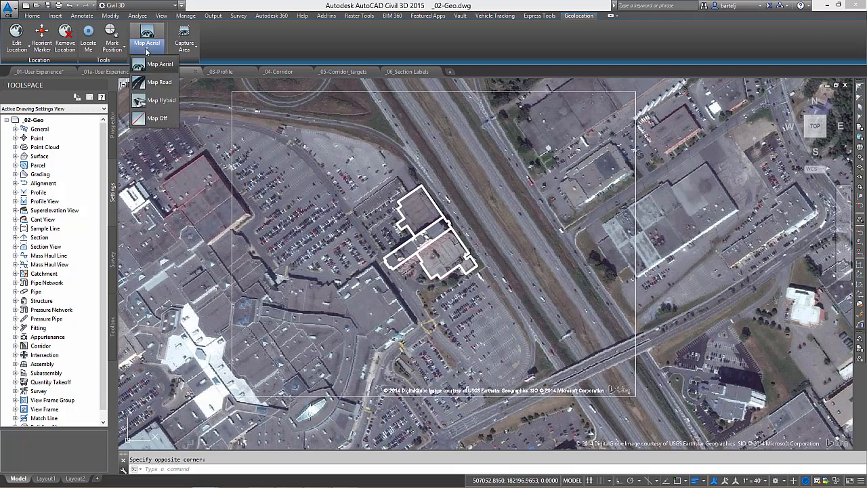
left_click(157, 119)
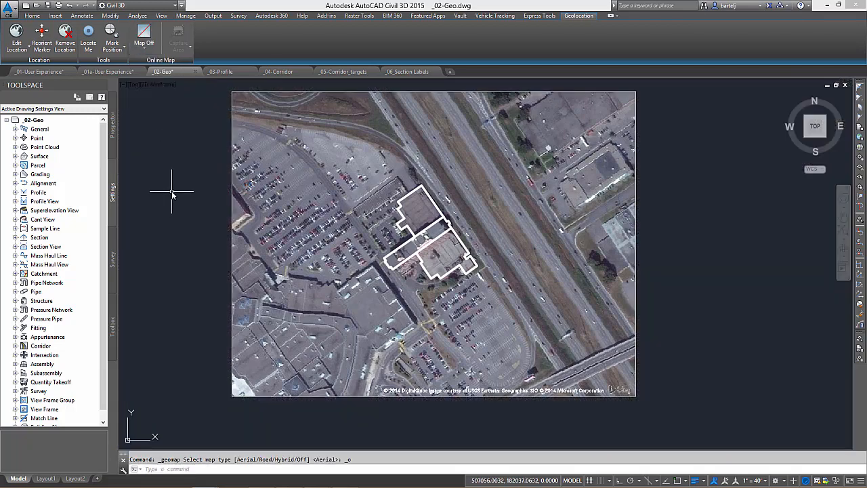
middle_click_drag(174, 194, 187, 203)
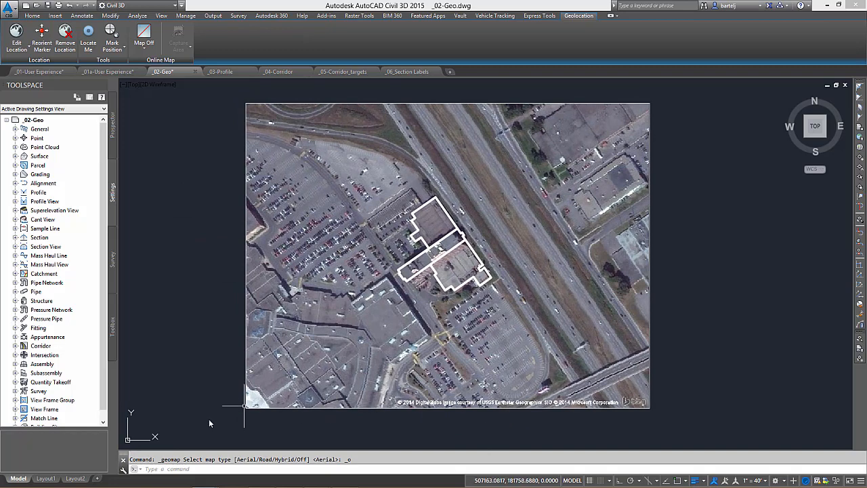
left_click(45, 479)
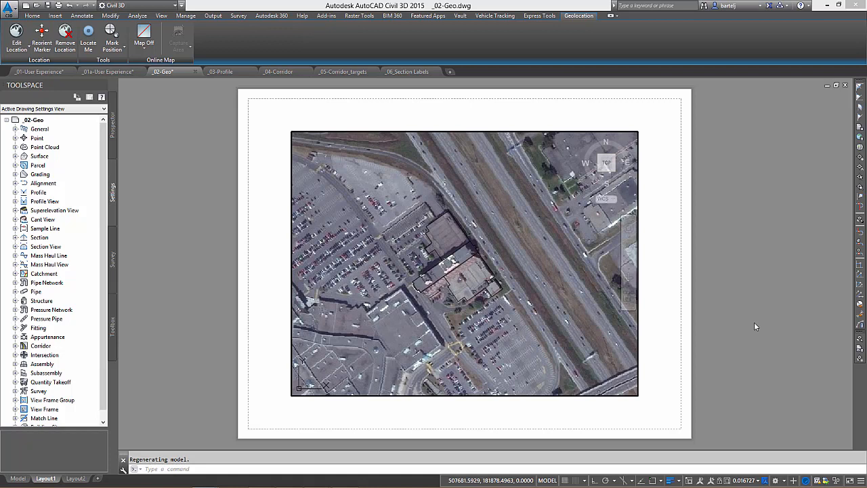
- In the _03-Profile drawing, use Extend Entity to lengthen the layout profile's last tangent to the end station of the profile view
left_click(221, 75)
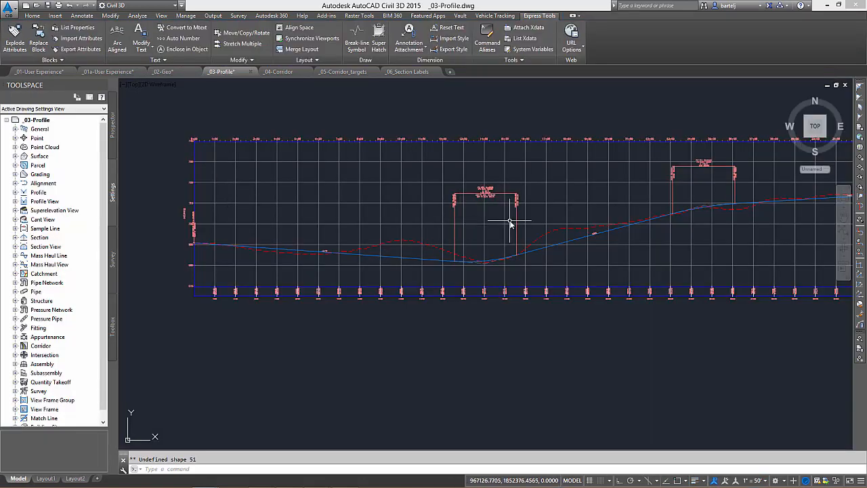
mouse_move(536, 217)
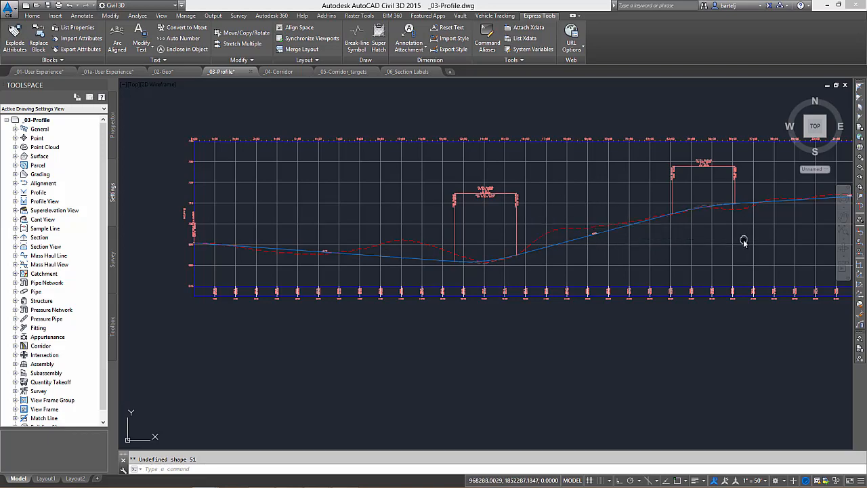
middle_click_drag(744, 242, 393, 244)
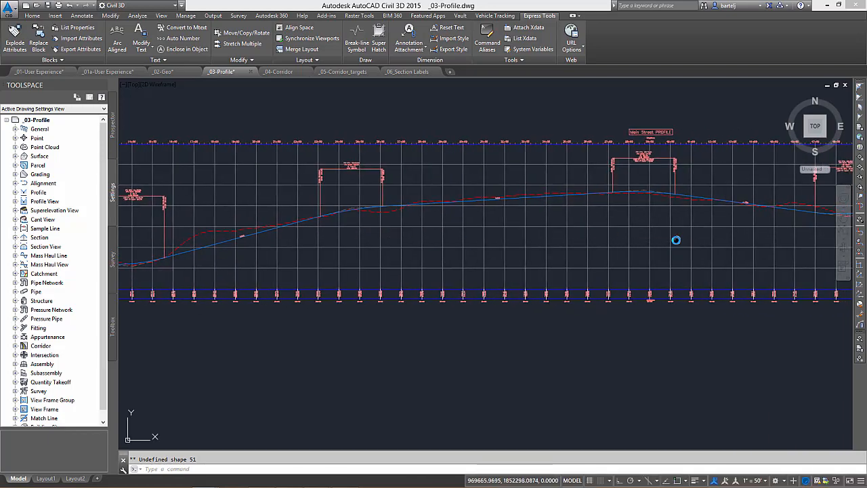
middle_click_drag(676, 240, 273, 238)
middle_click_drag(738, 236, 341, 234)
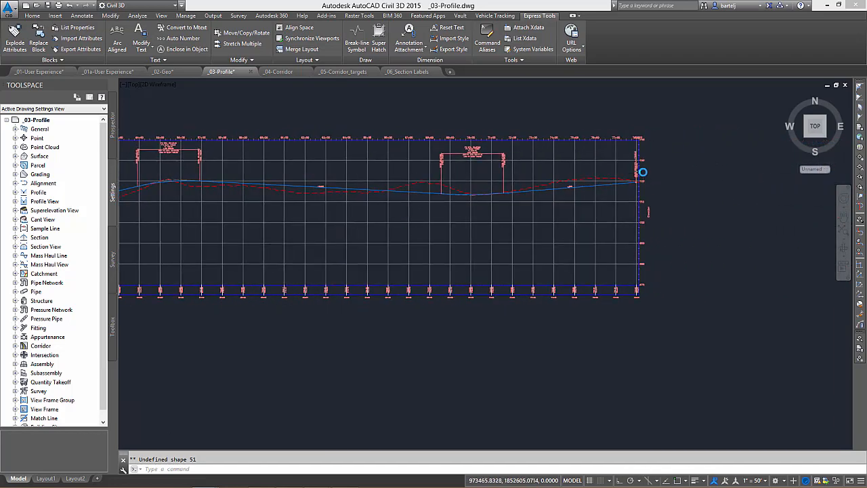
scroll(642, 172, "up", 8)
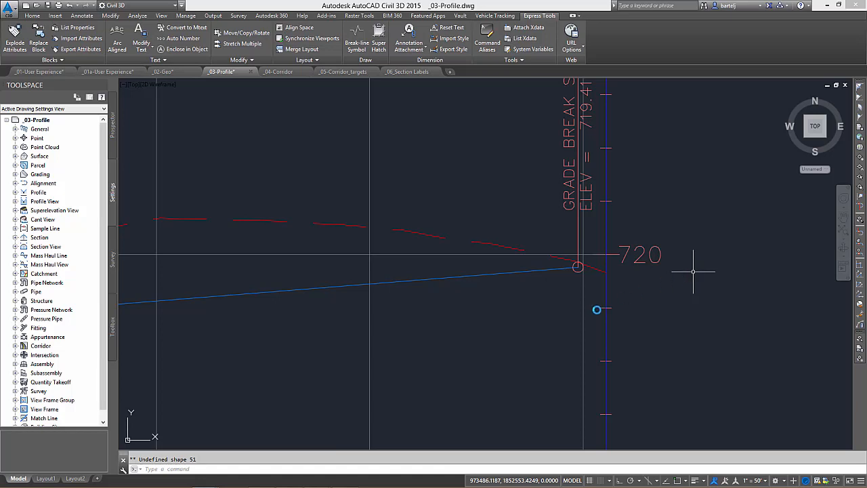
left_click(416, 279)
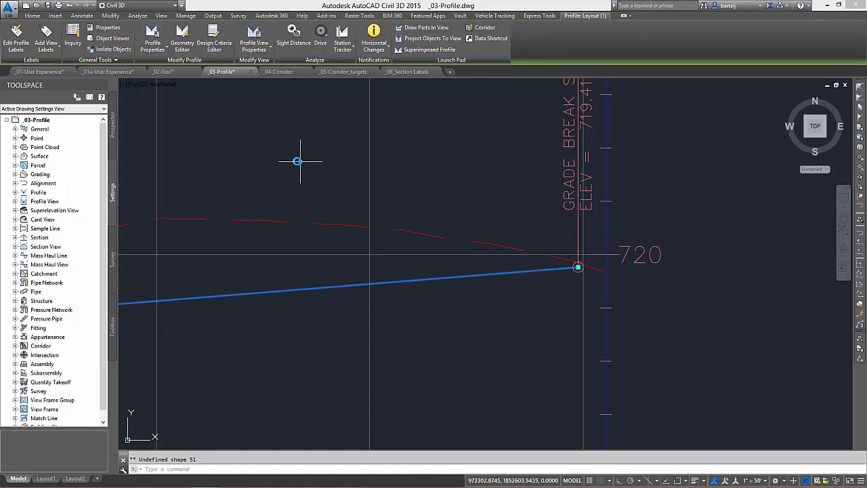
left_click(182, 37)
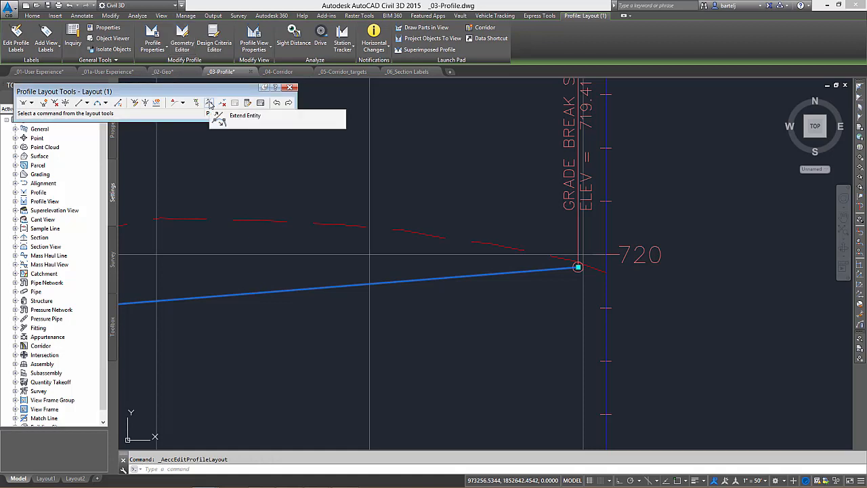
left_click(210, 102)
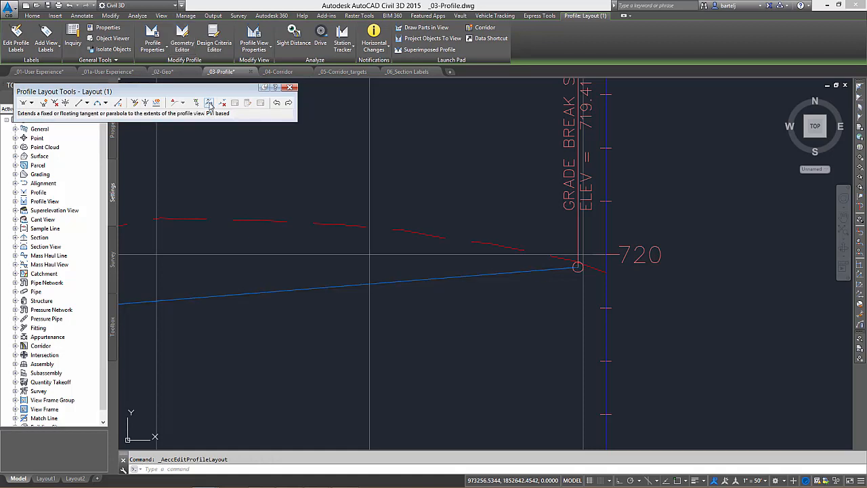
left_click(498, 276)
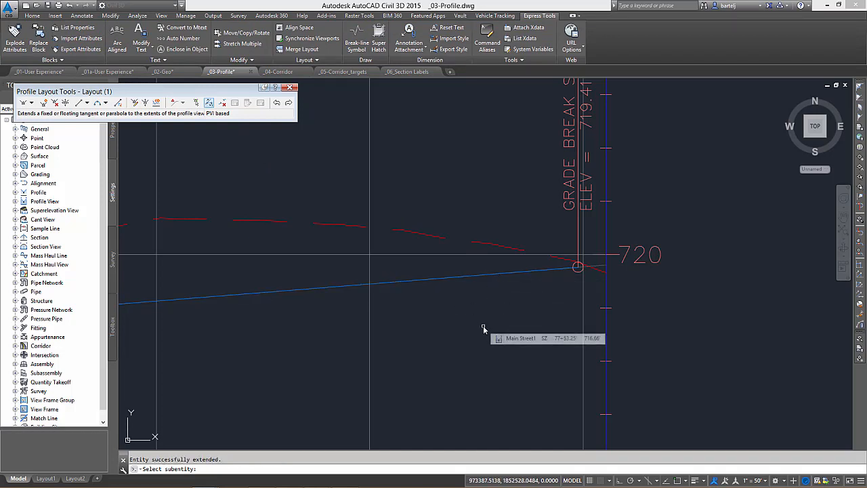
key("Return")
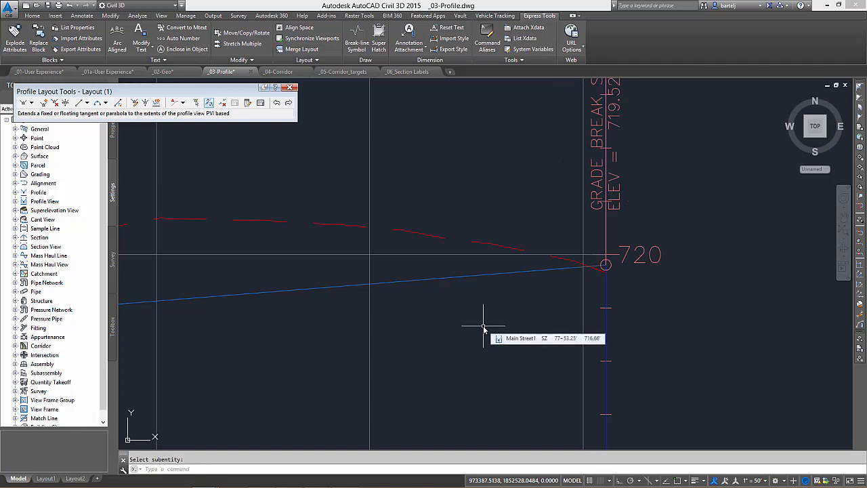
- Switch the profile layout tools to entity-based editing and show the layout parameters of the vertical curve at PVI station 70+07.93
scroll(483, 327, "down", 2)
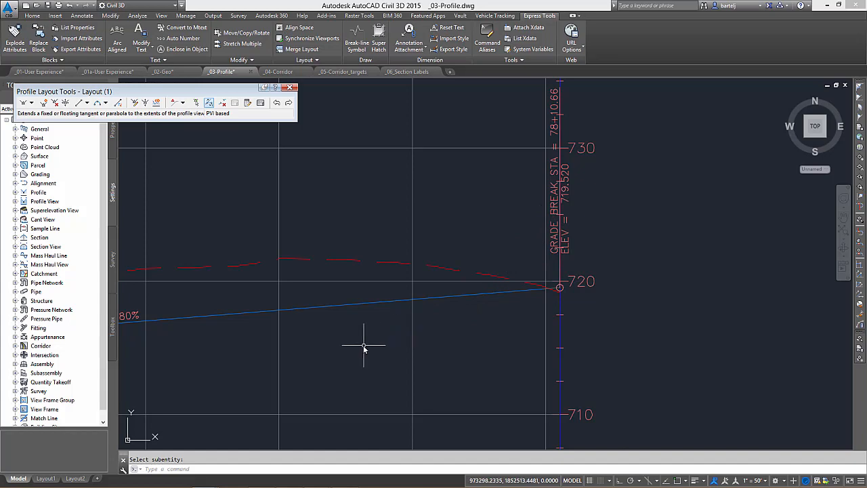
scroll(359, 345, "down", 1)
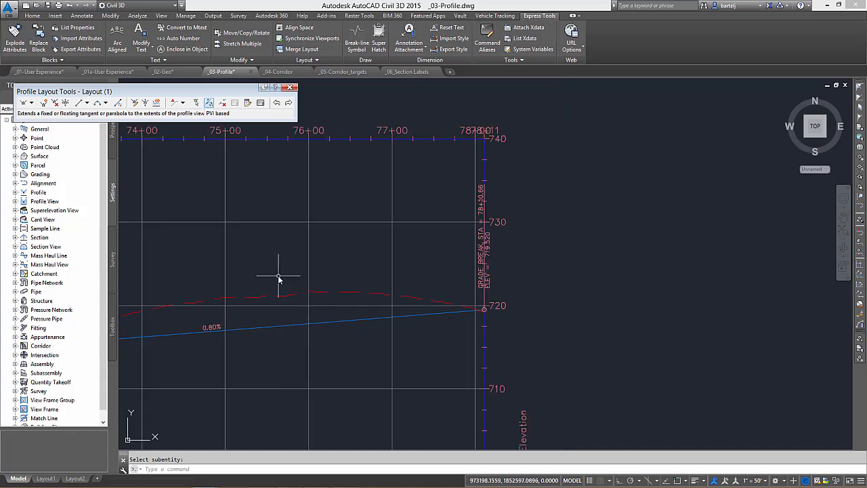
middle_click_drag(278, 277, 674, 204)
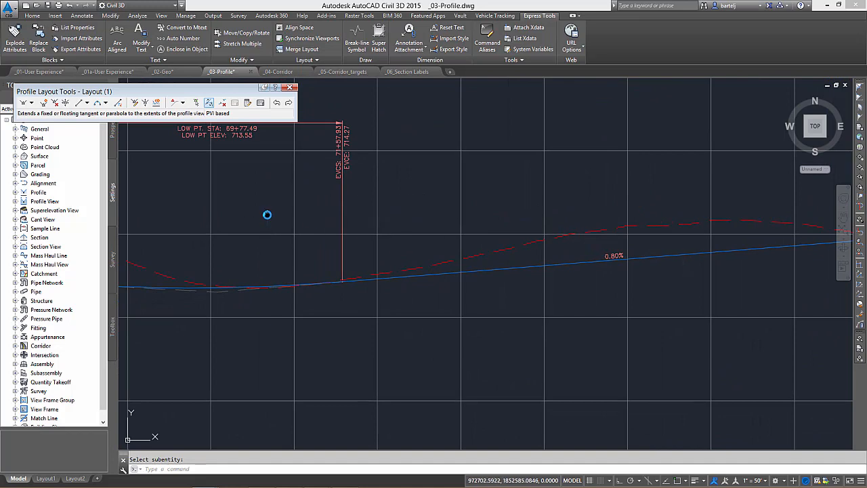
middle_click_drag(267, 214, 518, 229)
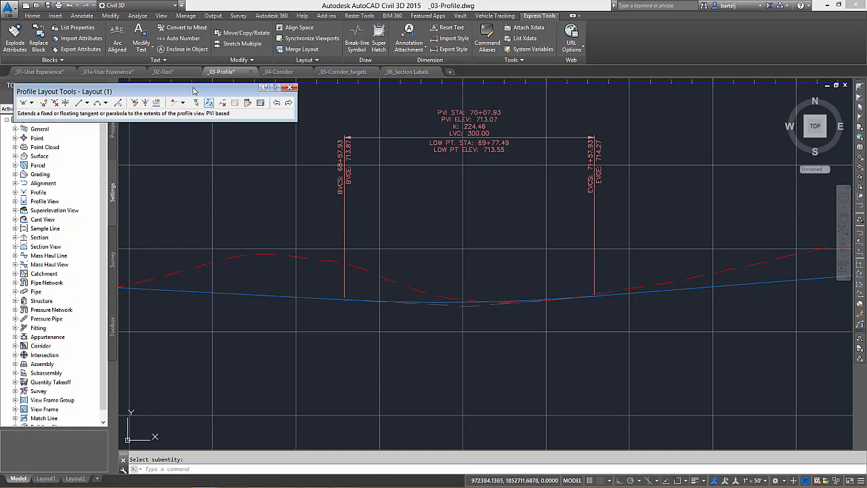
left_click_drag(196, 91, 296, 91)
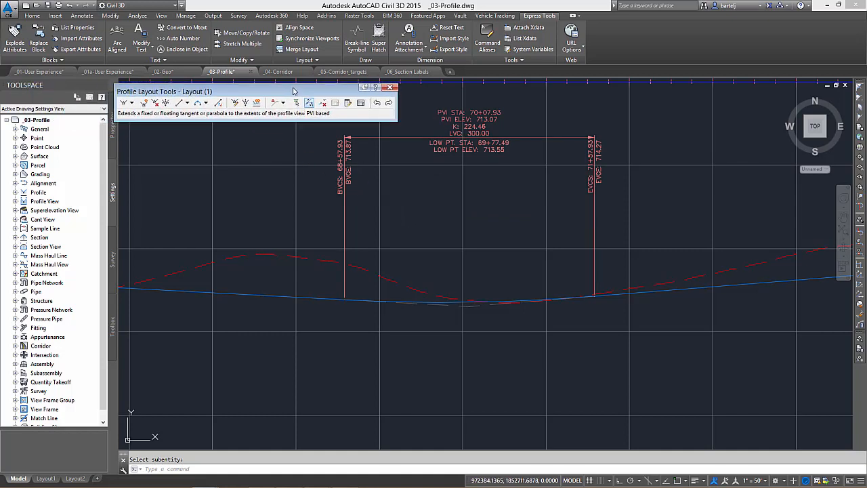
left_click(284, 103)
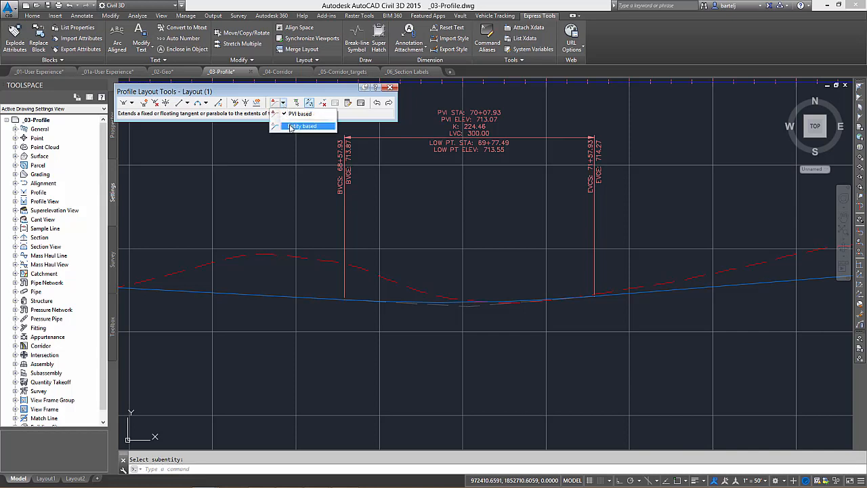
left_click(300, 127)
left_click(296, 102)
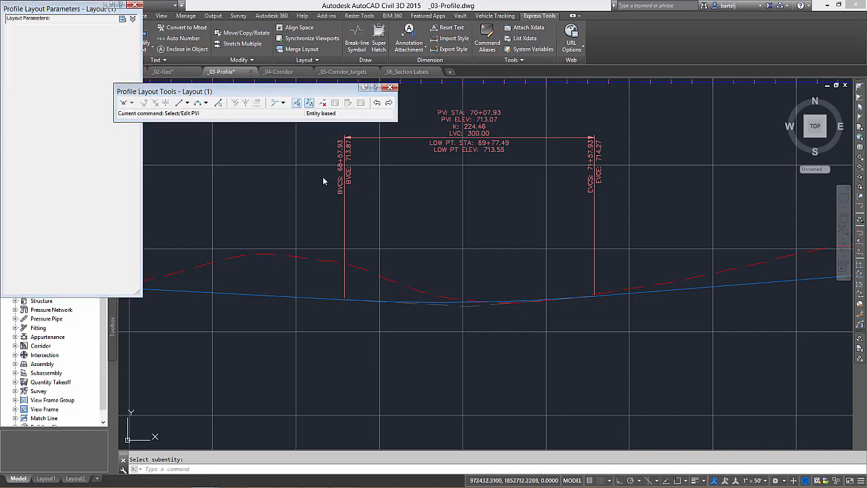
left_click(436, 302)
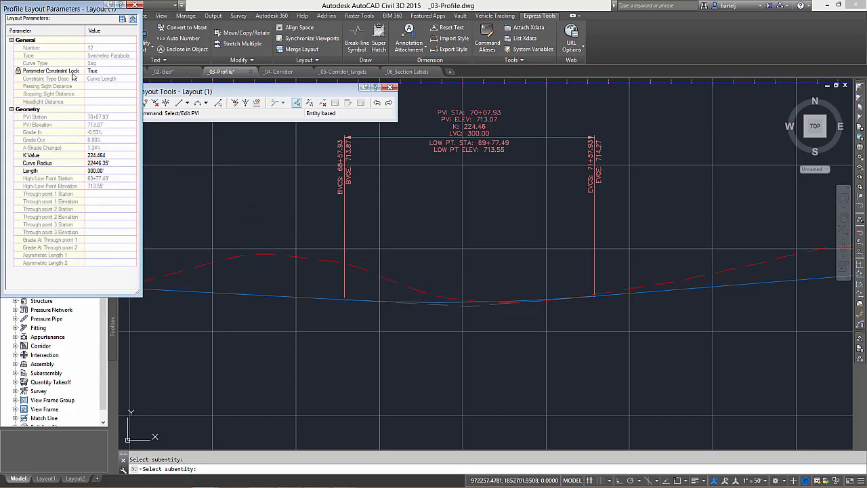
- Set the vertical curve's Parameter Constraint Lock to False and its constraint type to K Value
left_click(125, 72)
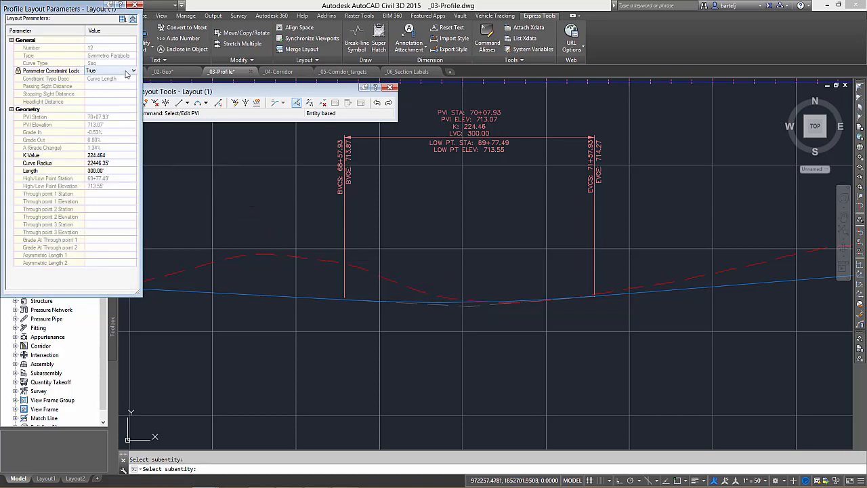
left_click(133, 72)
left_click(101, 86)
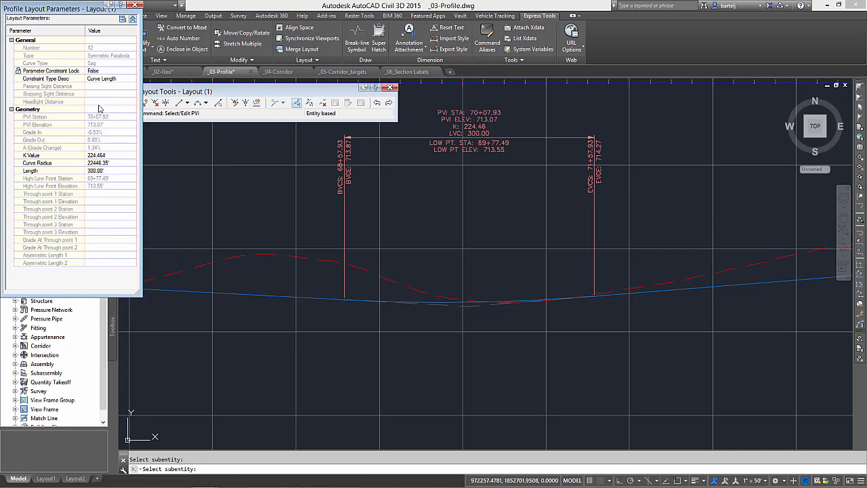
left_click(126, 80)
left_click(134, 79)
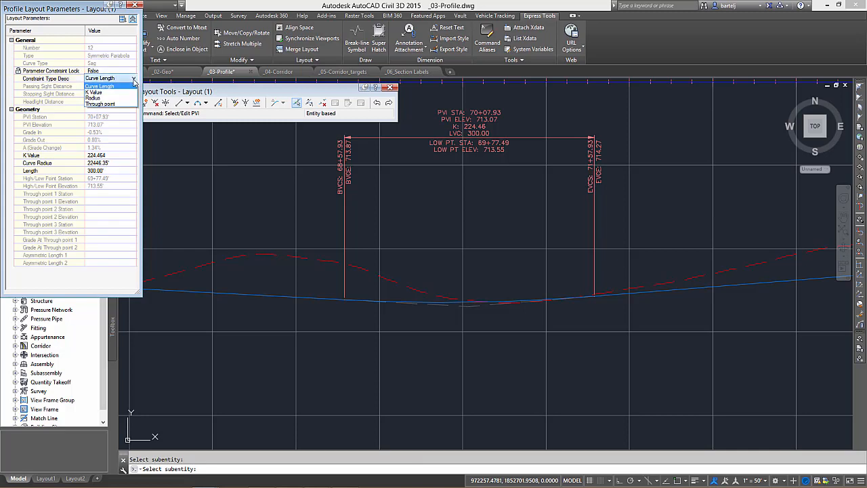
left_click(126, 91)
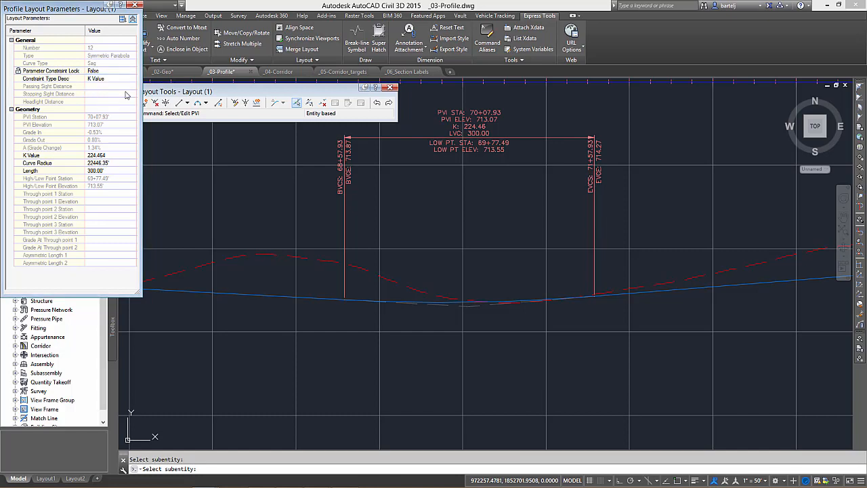
- Set the vertical curve's K Value to 220, close its layout parameters and end the entity selection
left_click(99, 158)
double_click(99, 157)
type("220")
key("Return")
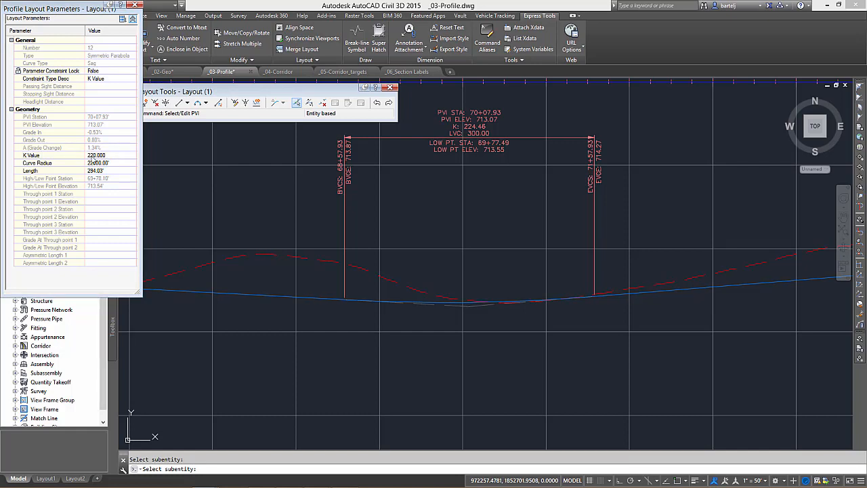
left_click(190, 156)
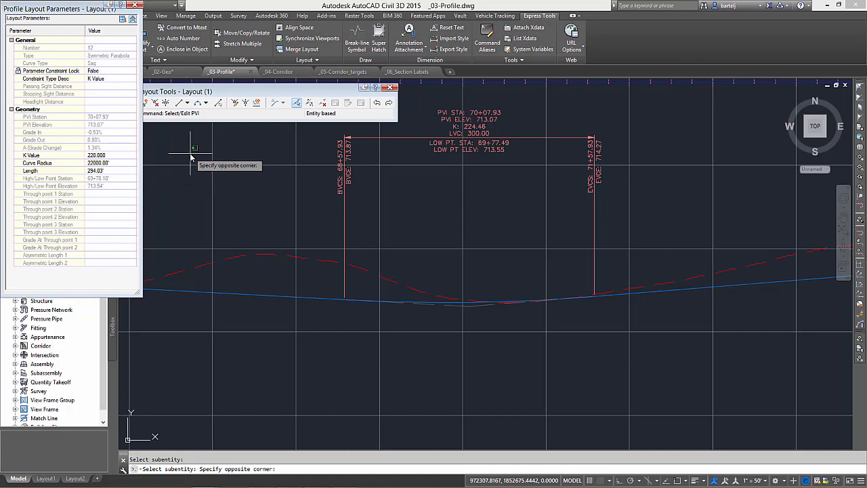
left_click(184, 155)
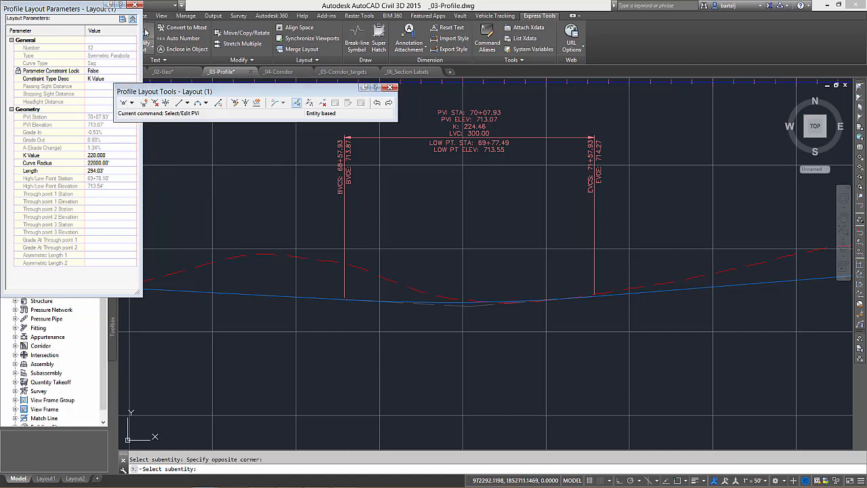
left_click(135, 5)
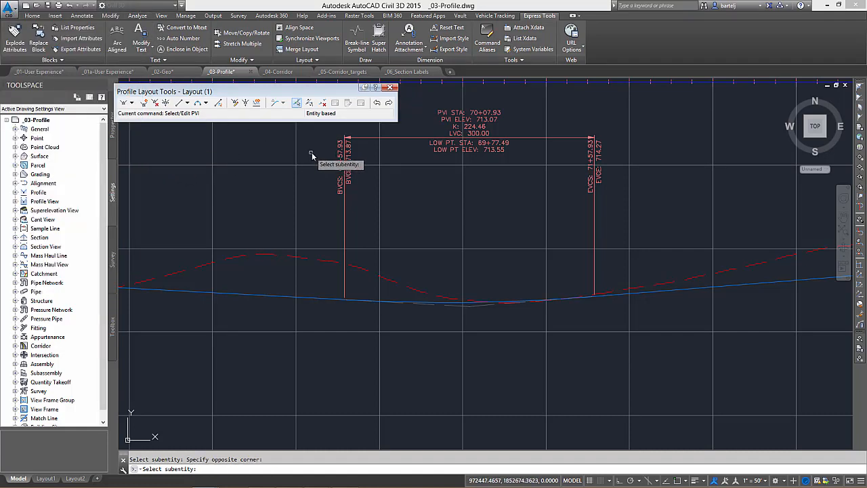
key("Return")
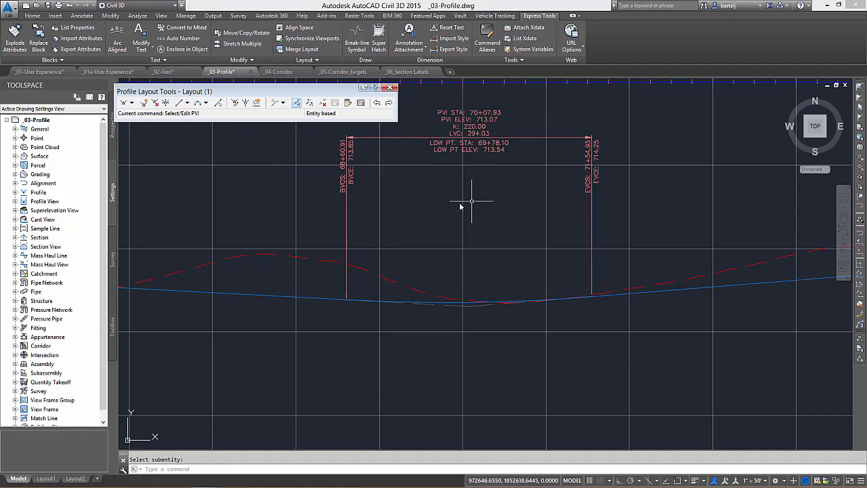
left_click(299, 105)
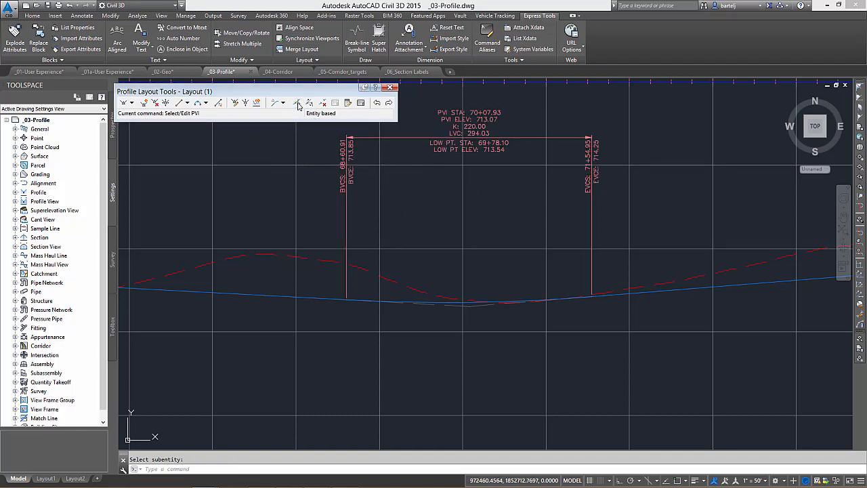
left_click(298, 105)
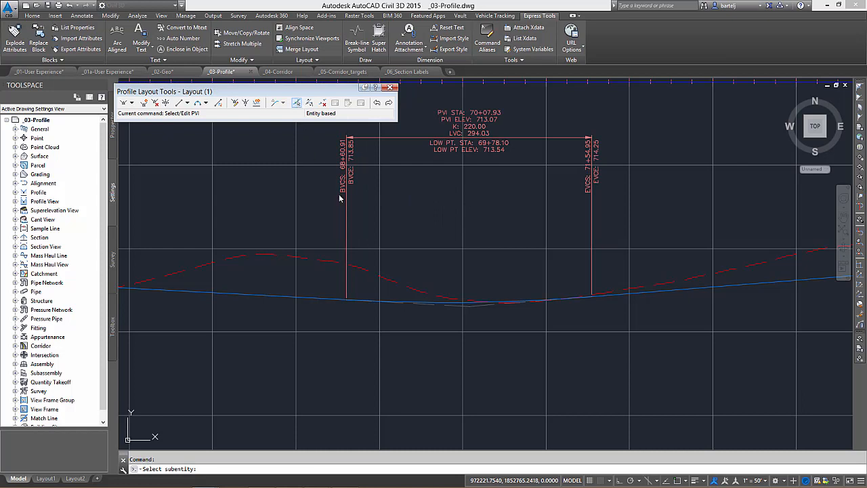
left_click(431, 303)
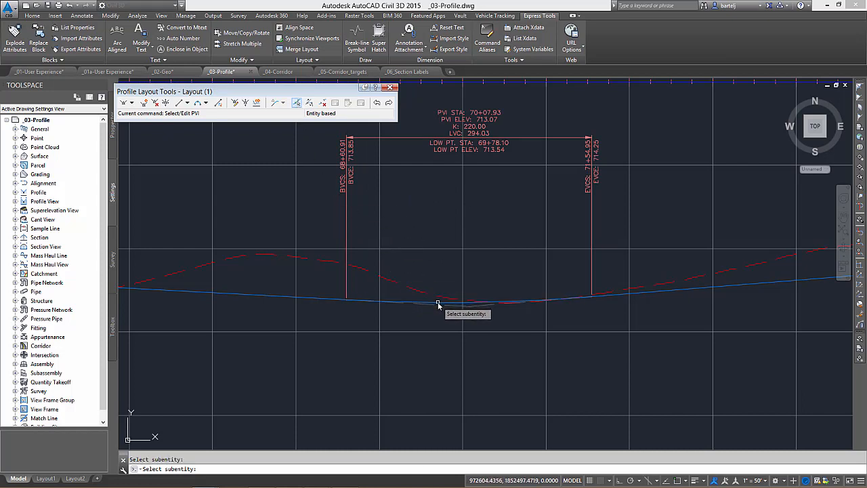
key("Return")
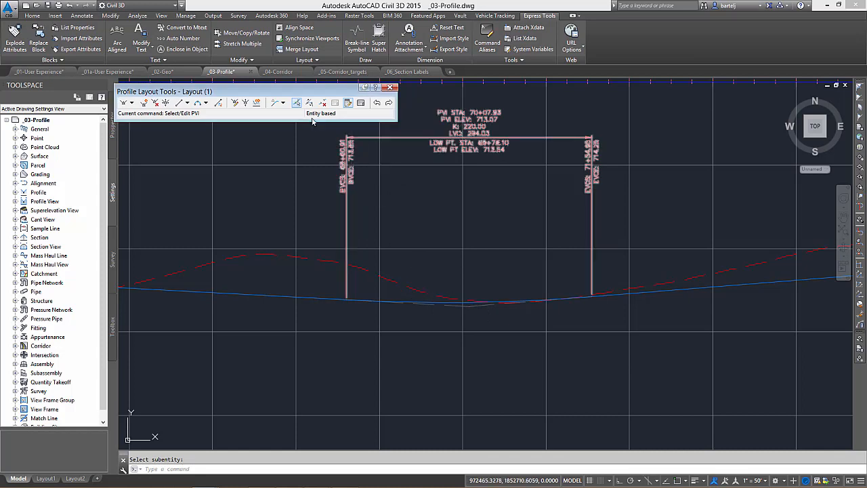
left_click(296, 102)
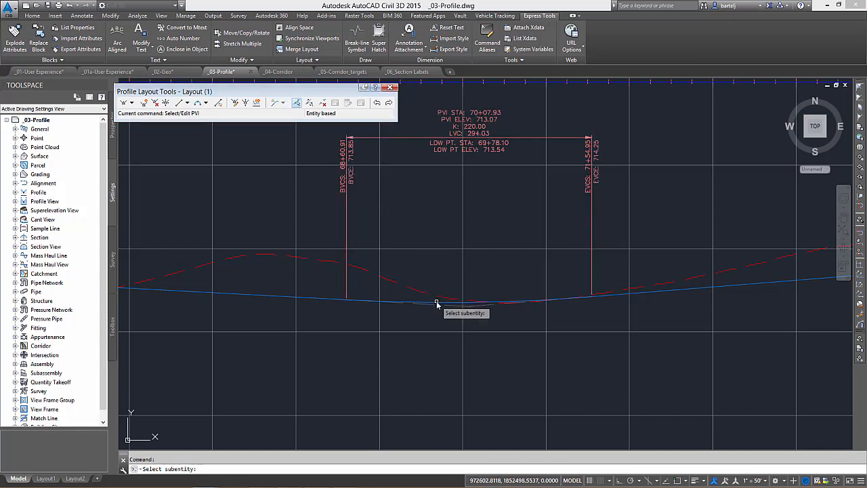
left_click(436, 303)
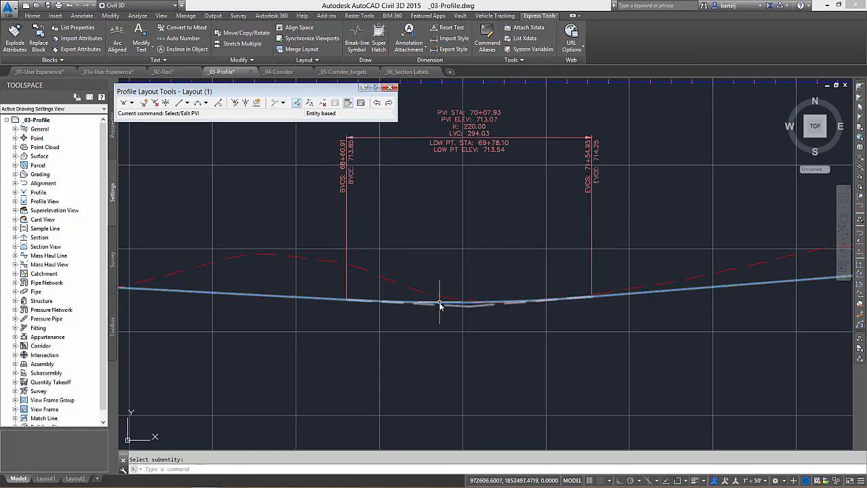
key("Escape")
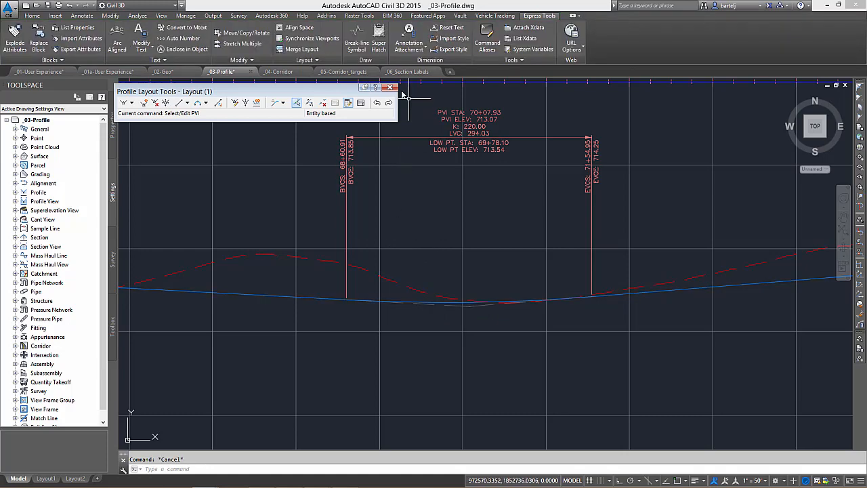
left_click(389, 87)
- Reopen the layout profile's geometry editing in entity-based mode and show the parameters of the curve at PVI station 70+07.93
left_click(437, 301)
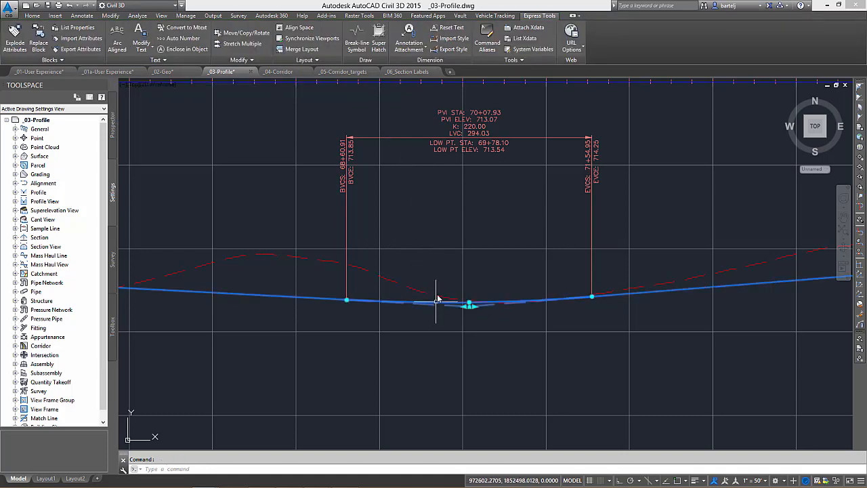
right_click(442, 249)
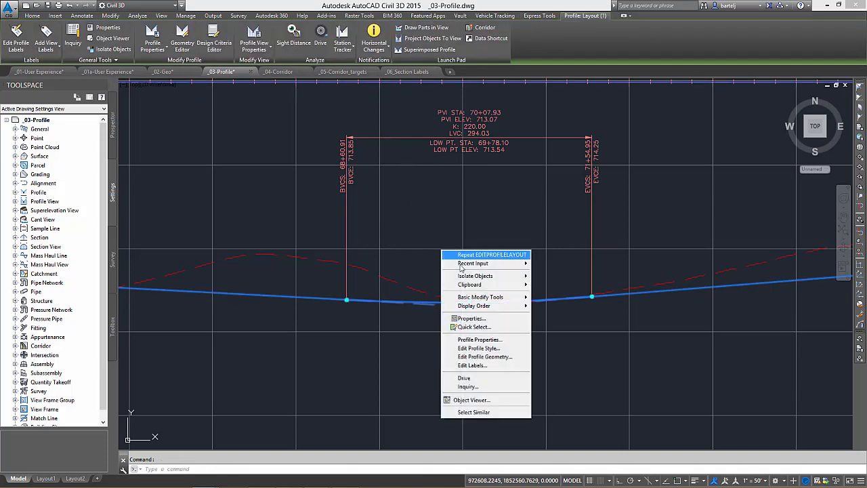
left_click(486, 357)
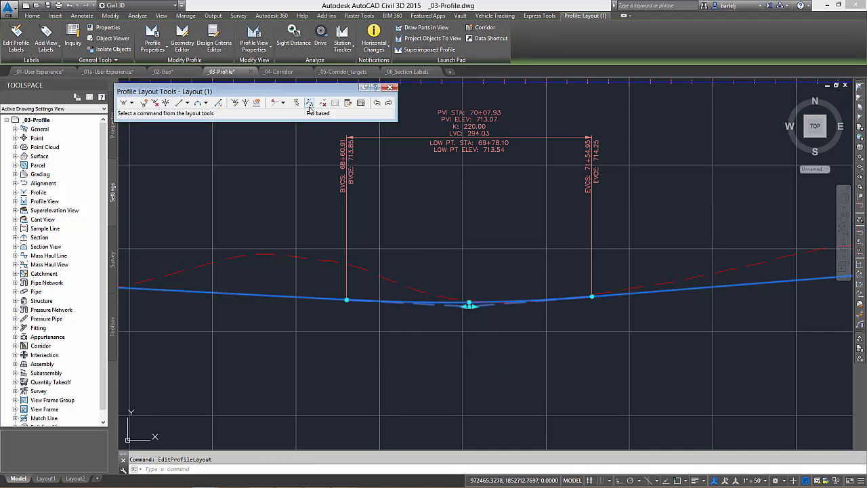
left_click(283, 102)
left_click(291, 119)
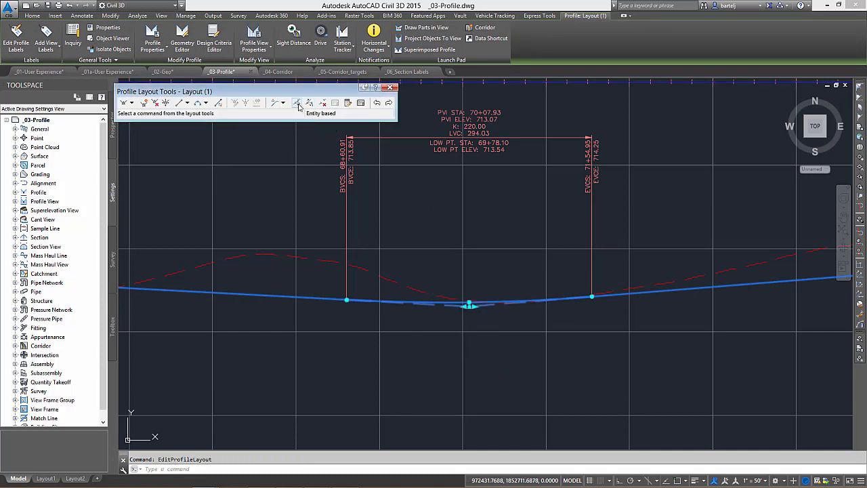
left_click(297, 102)
left_click(439, 293)
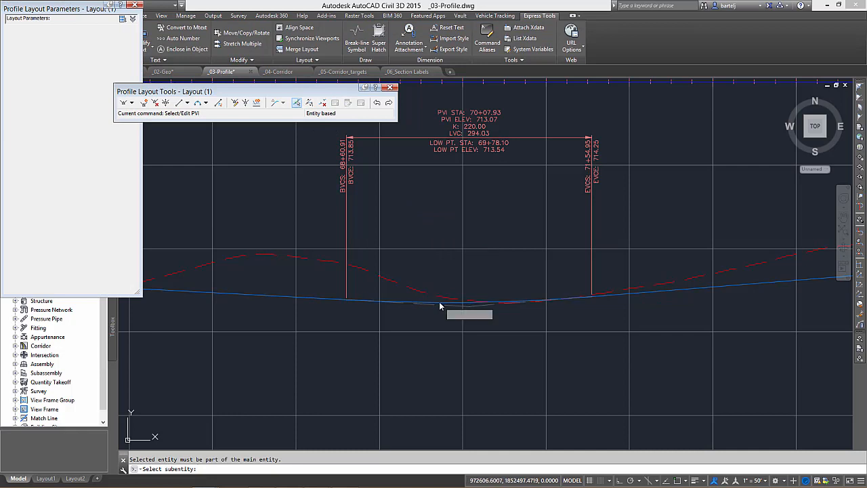
left_click(439, 306)
- Keep the Parameter Constraint Lock at False and change the vertical curve's constraint type to Through point
left_click(111, 72)
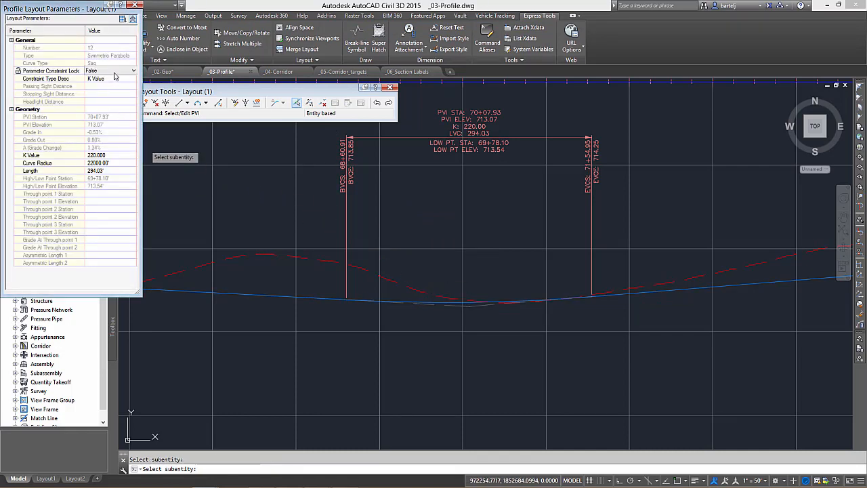
left_click(134, 71)
left_click(130, 78)
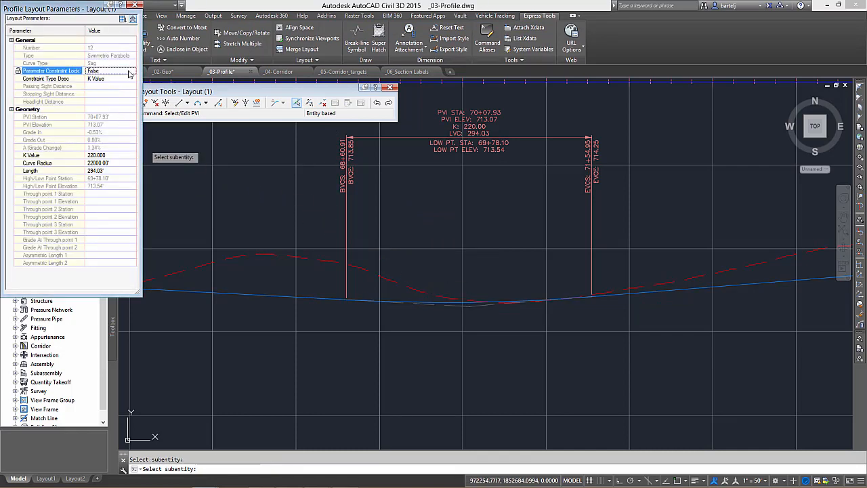
left_click(112, 78)
left_click(133, 79)
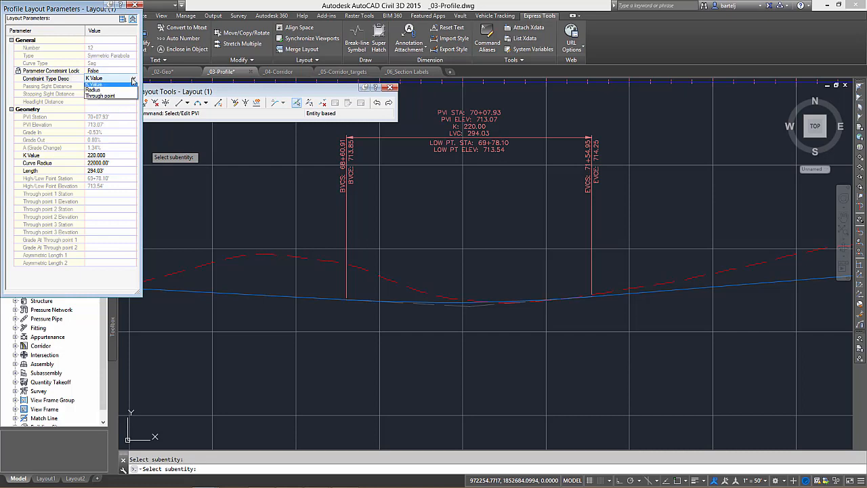
left_click(108, 104)
- Set the curve's Through point 1 Station to 70+10 and close the layout parameters
left_click(116, 199)
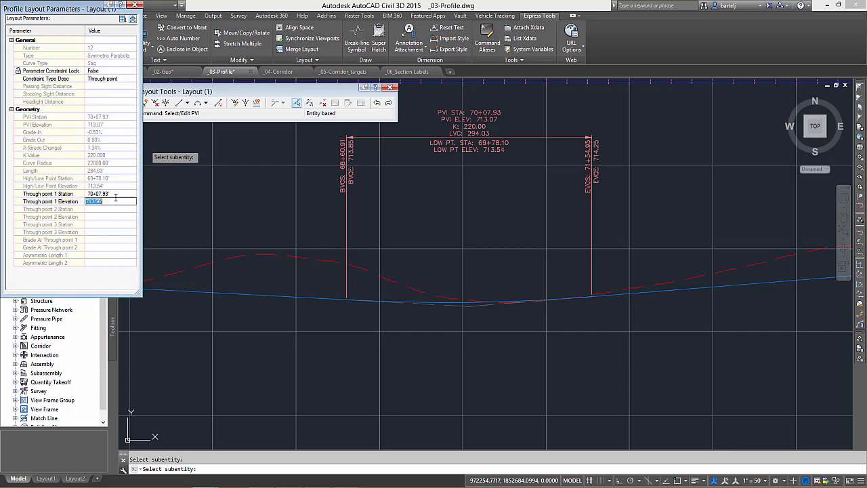
left_click(115, 194)
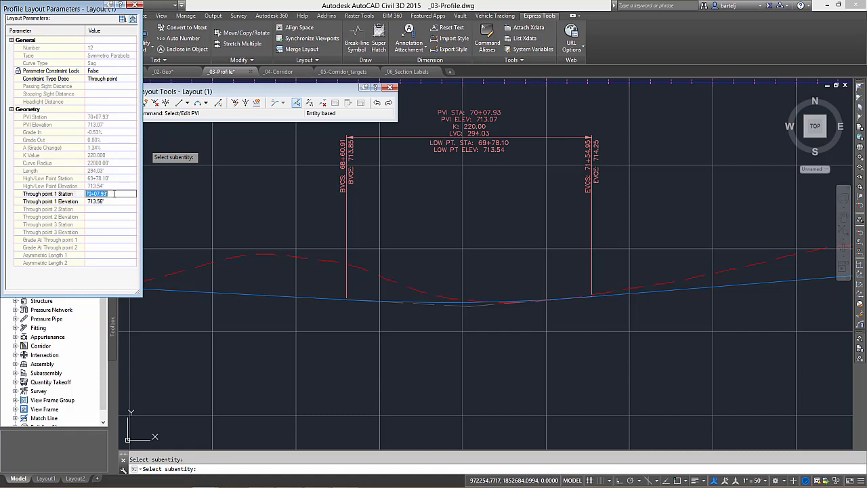
type("70+10")
key("Return")
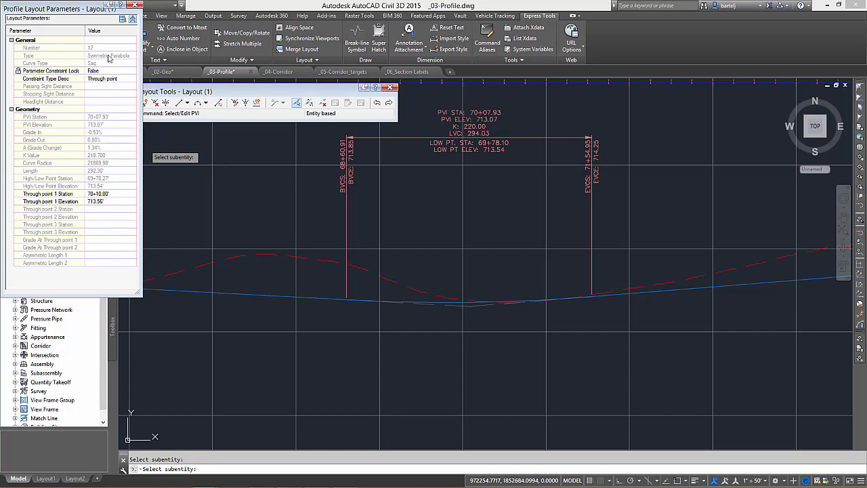
left_click(136, 6)
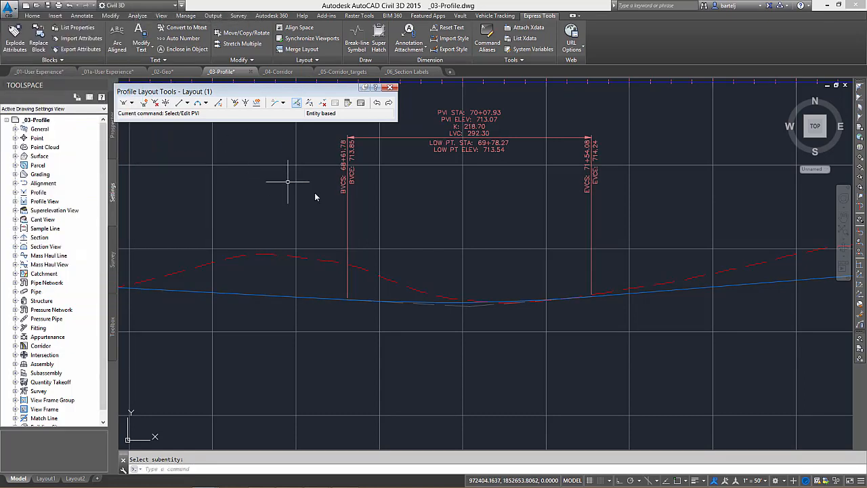
- Select the layout profile and stretch the vertical curve's through-point grip to about station 70+30, slightly higher than before
left_click(442, 300)
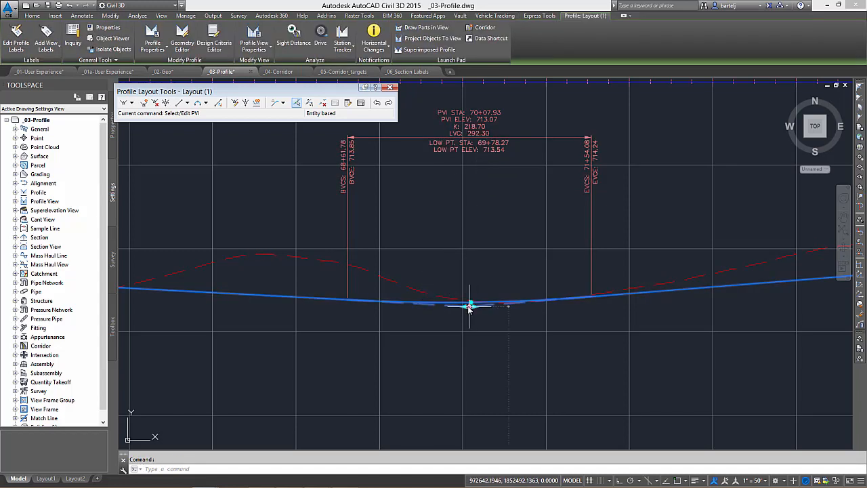
scroll(473, 306, "up", 2)
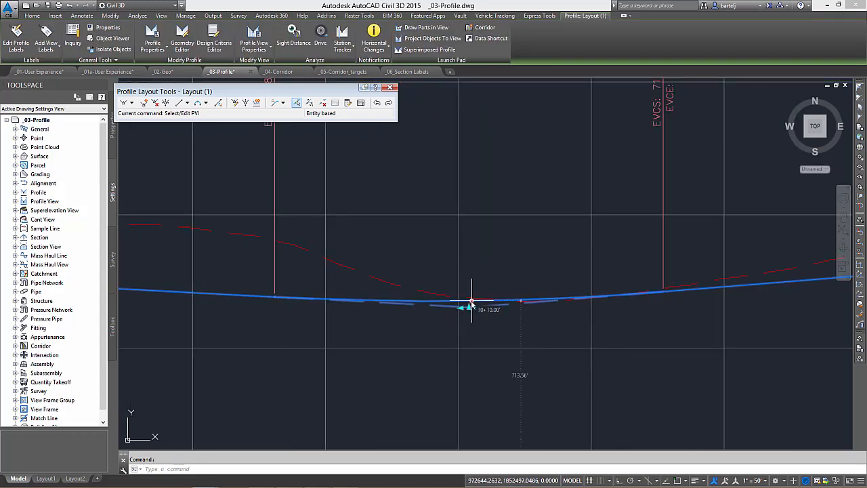
left_click(471, 301)
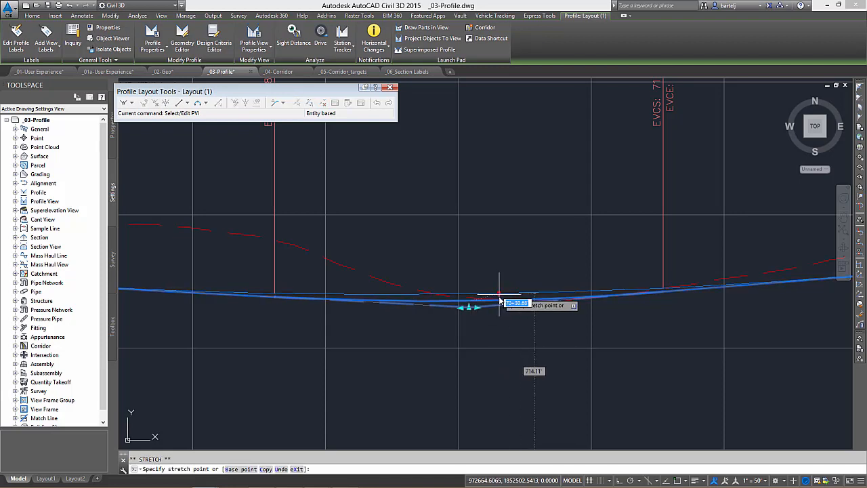
left_click(502, 302)
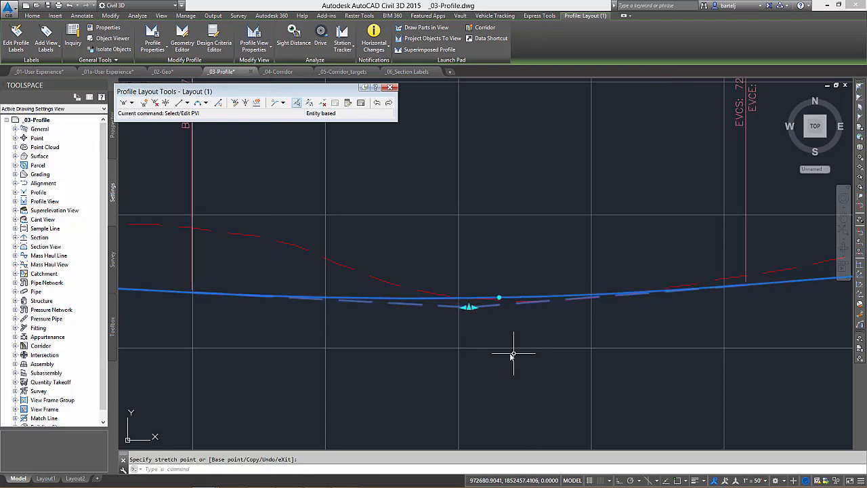
scroll(510, 353, "down", 2)
scroll(500, 307, "up", 2)
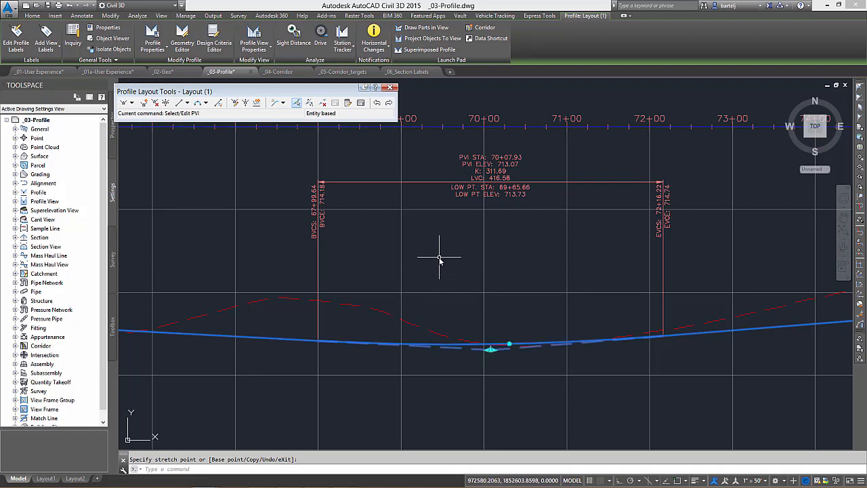
scroll(439, 258, "down", 5)
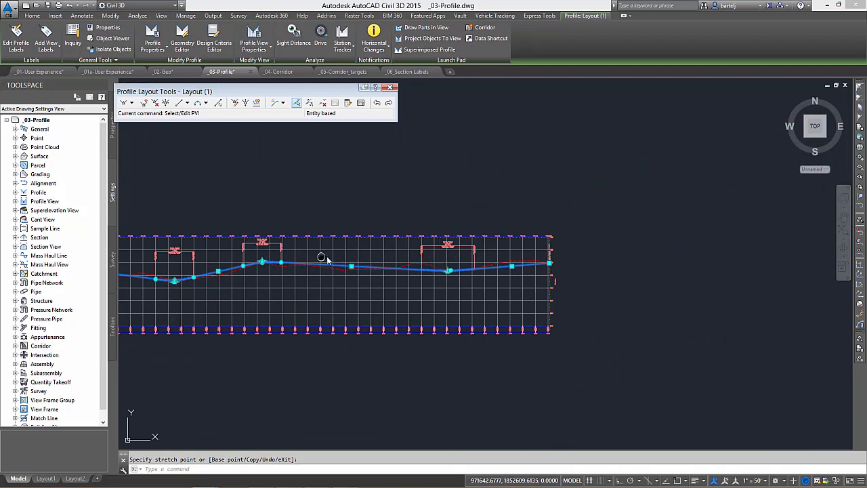
middle_click_drag(322, 258, 626, 225)
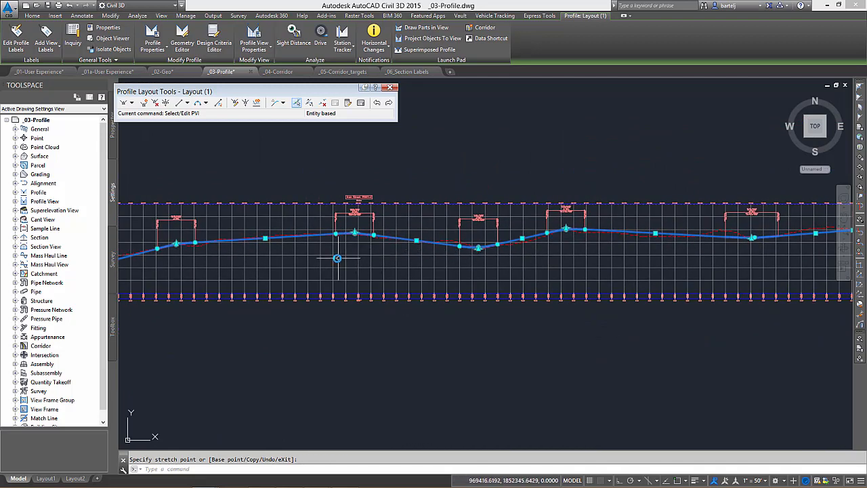
- Deselect the layout profile, go to the profile's starting station and close the Profile Layout Tools
middle_click_drag(337, 258, 656, 266)
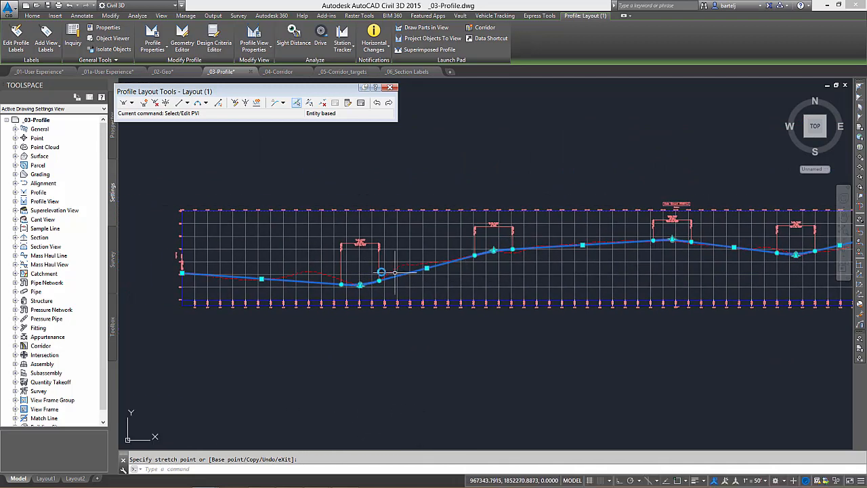
key("Escape")
middle_click_drag(229, 282, 329, 276)
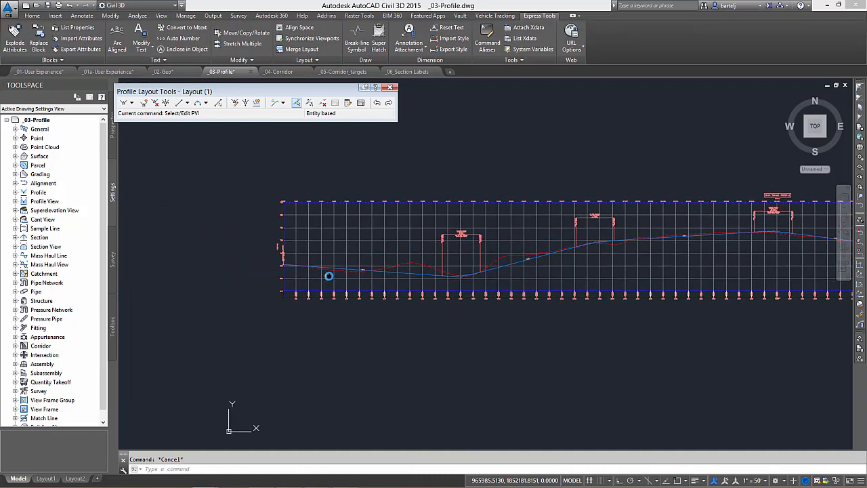
scroll(289, 273, "up", 4)
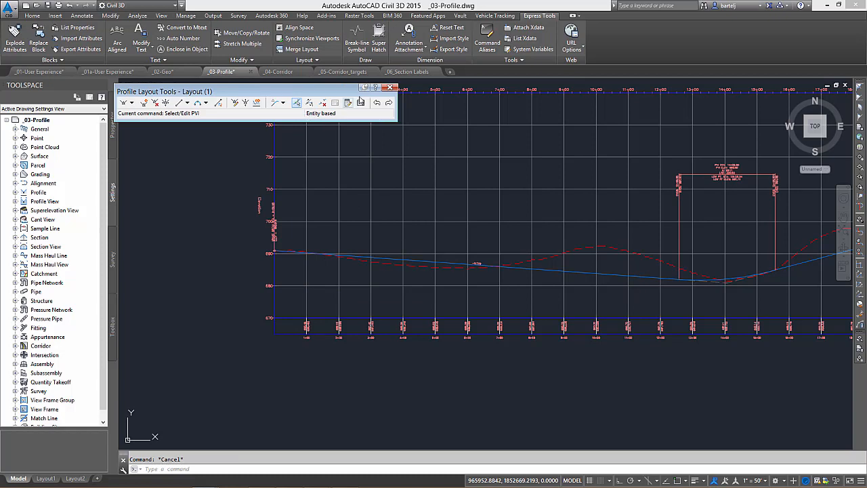
left_click(389, 86)
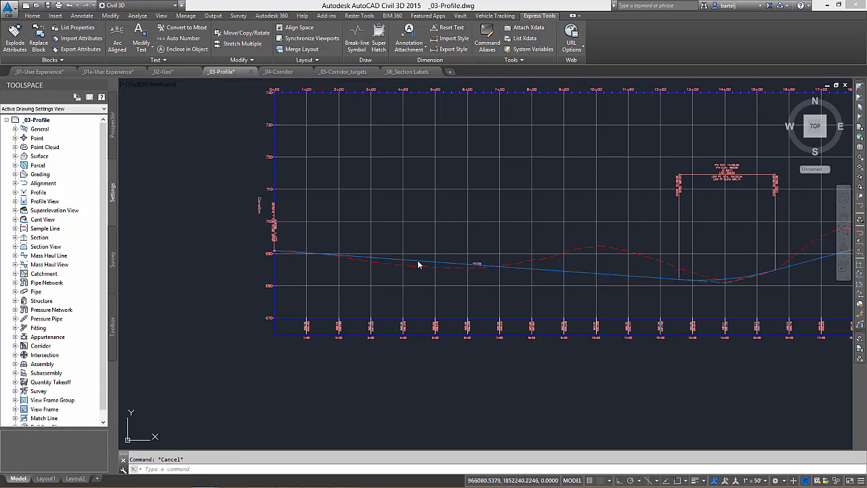
- Review the Profile Locking options in the layout profile's properties, accept them and deselect the profile
left_click(417, 262)
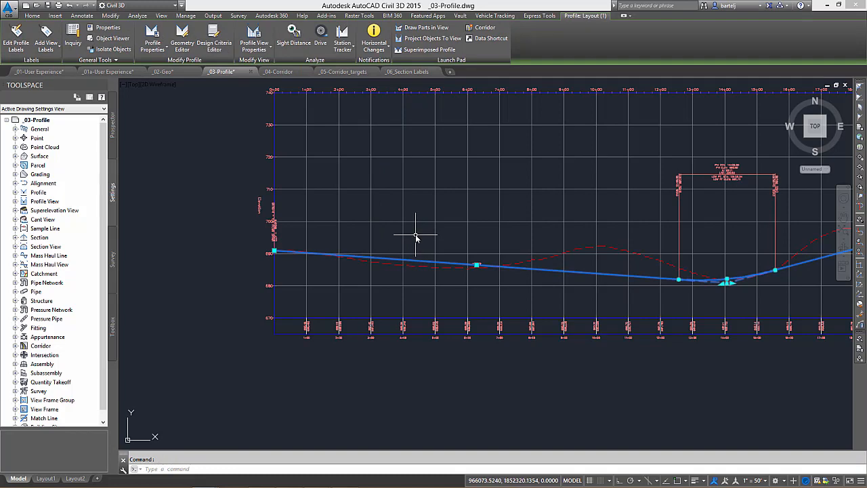
right_click(417, 237)
left_click(454, 325)
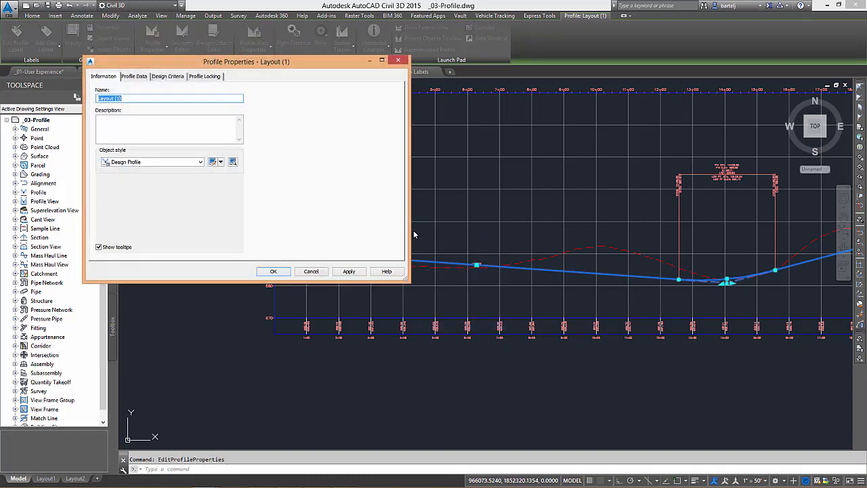
left_click(206, 78)
left_click_drag(233, 64, 496, 60)
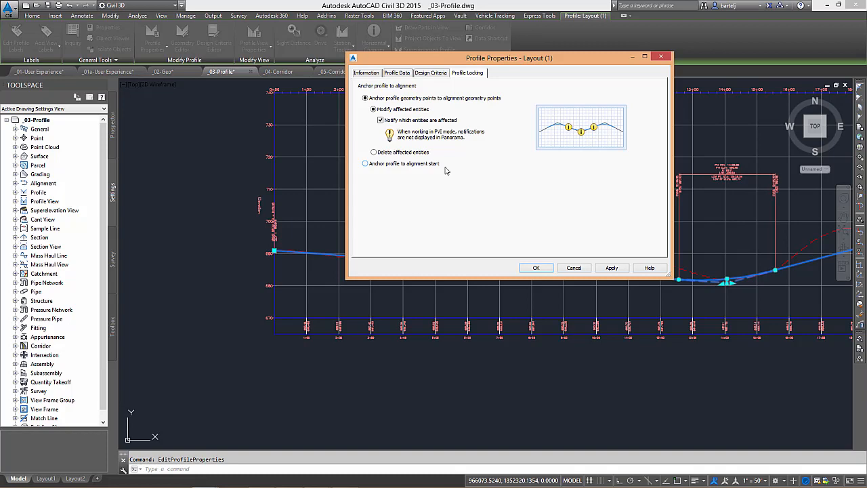
left_click(536, 268)
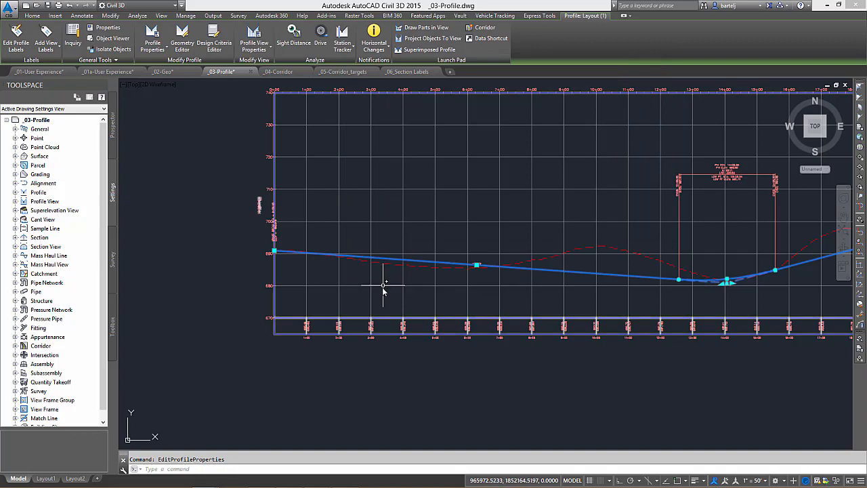
key("Escape")
- Select the Main Street alignment in plan and stretch its western start point about 50 ft farther west
scroll(383, 290, "down", 6)
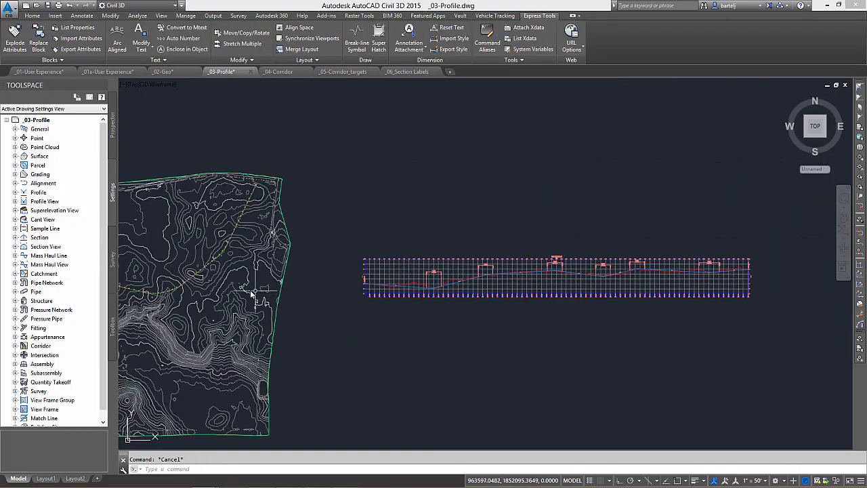
middle_click_drag(250, 291, 573, 274)
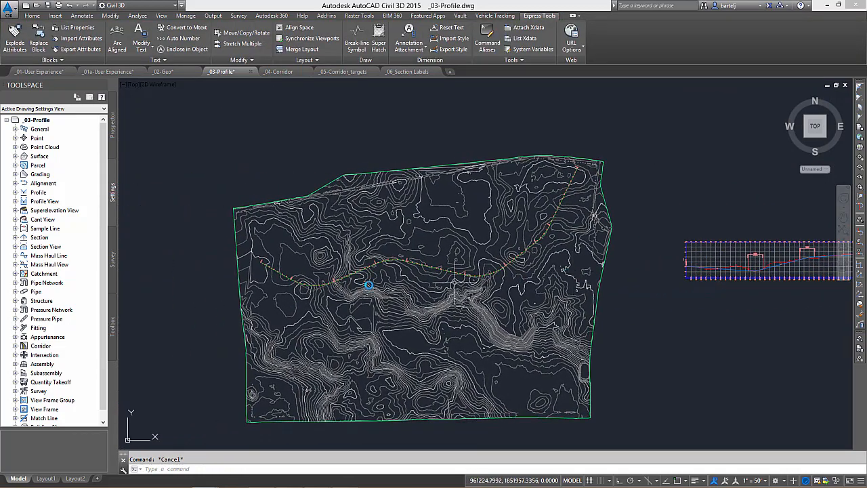
scroll(257, 268, "up", 6)
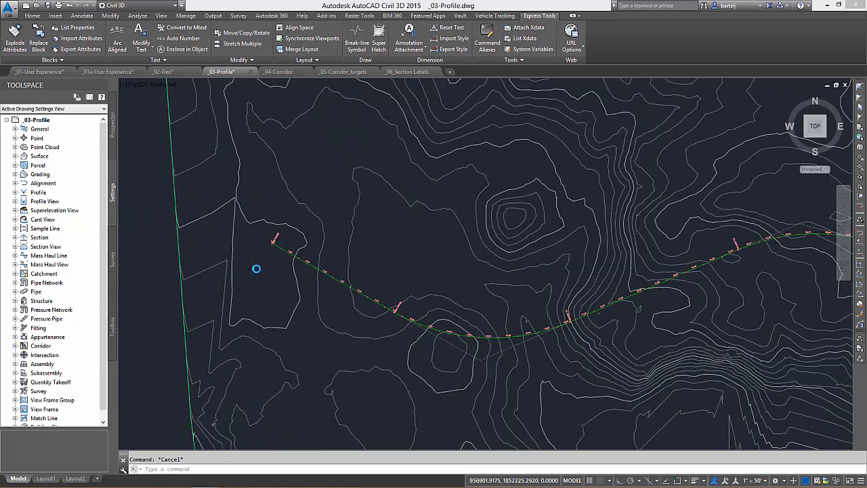
scroll(256, 268, "up", 3)
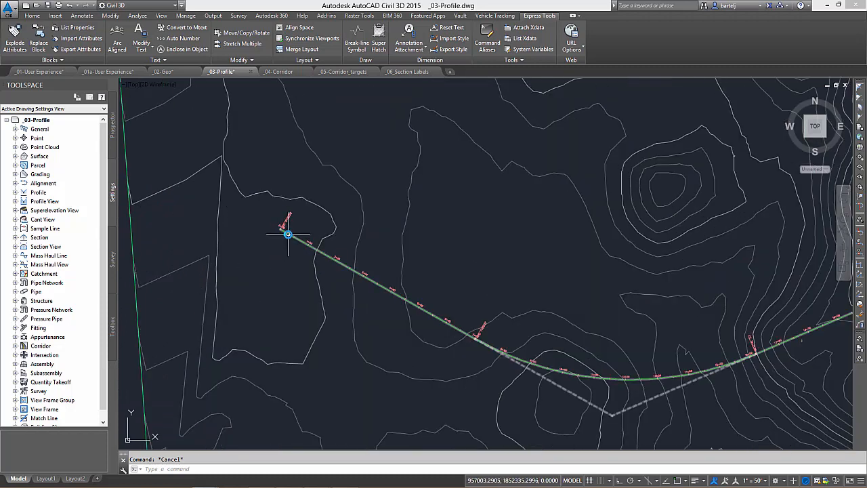
left_click(288, 234)
left_click(275, 229)
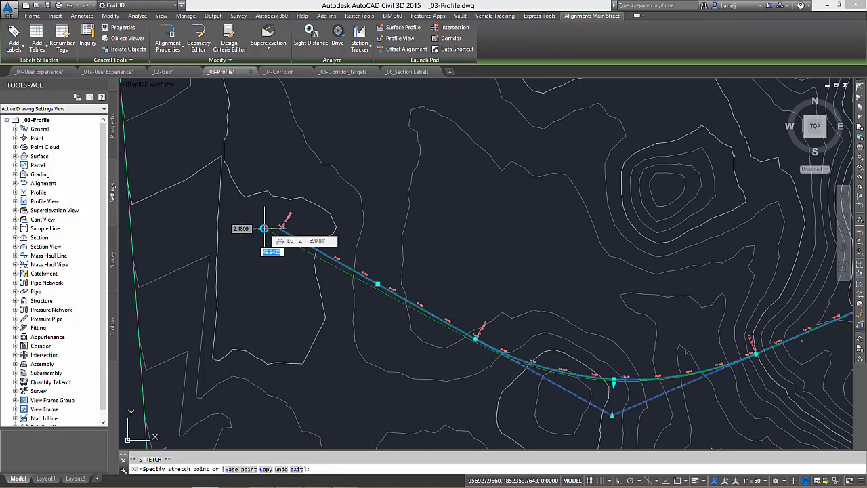
left_click(264, 228)
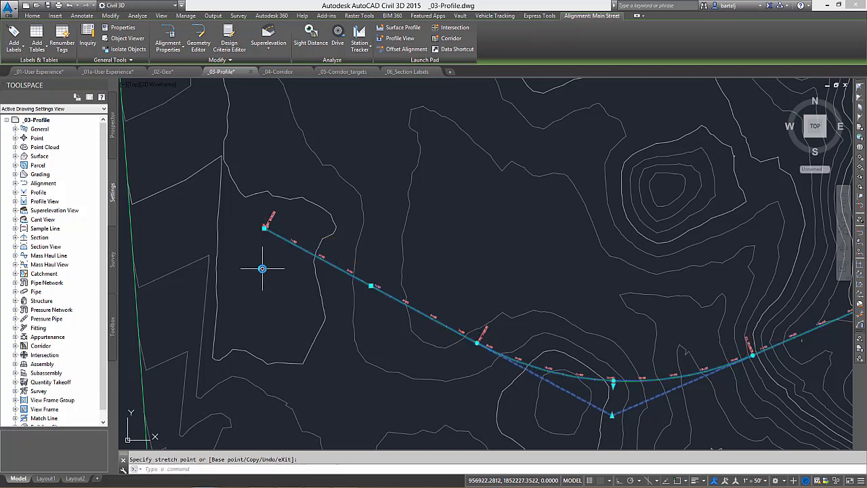
- Examine the notification markers for affected entities along the layout profile in the Main Street profile view
scroll(467, 246, "down", 4)
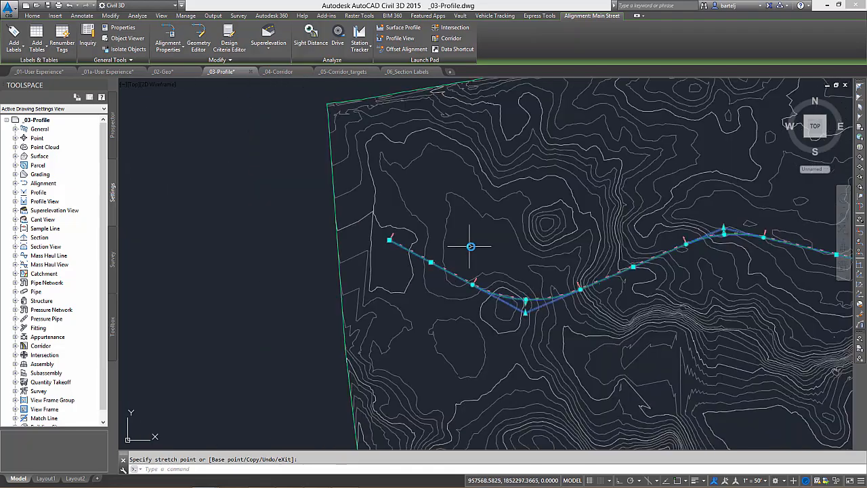
middle_click_drag(692, 297, 288, 273)
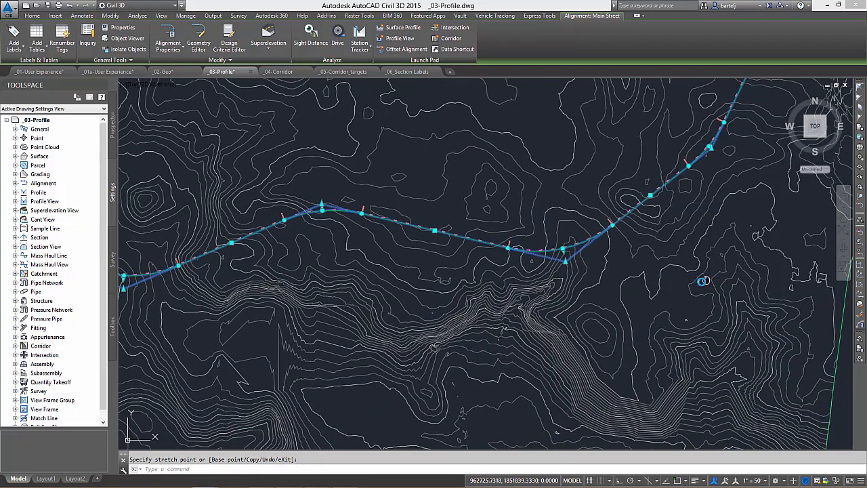
middle_click_drag(702, 280, 217, 281)
mouse_move(720, 304)
middle_mouse_down()
mouse_move(345, 321)
mouse_move(243, 337)
middle_mouse_up()
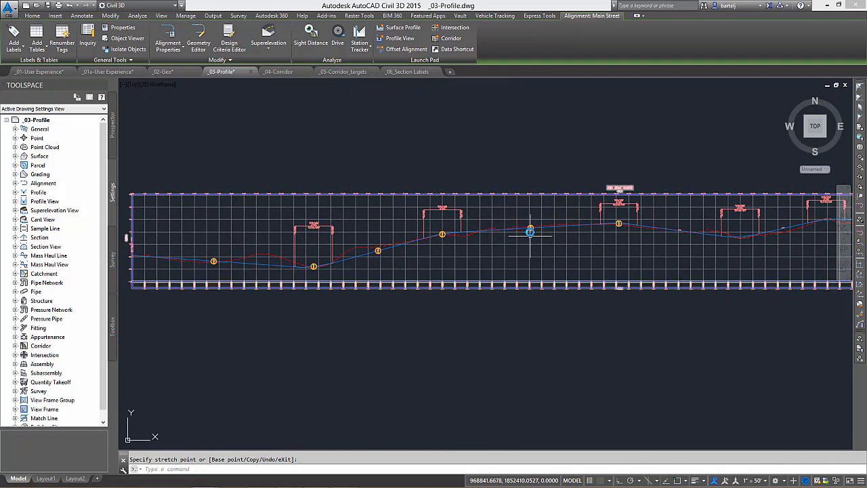
scroll(530, 230, "up", 2)
scroll(530, 231, "up", 4)
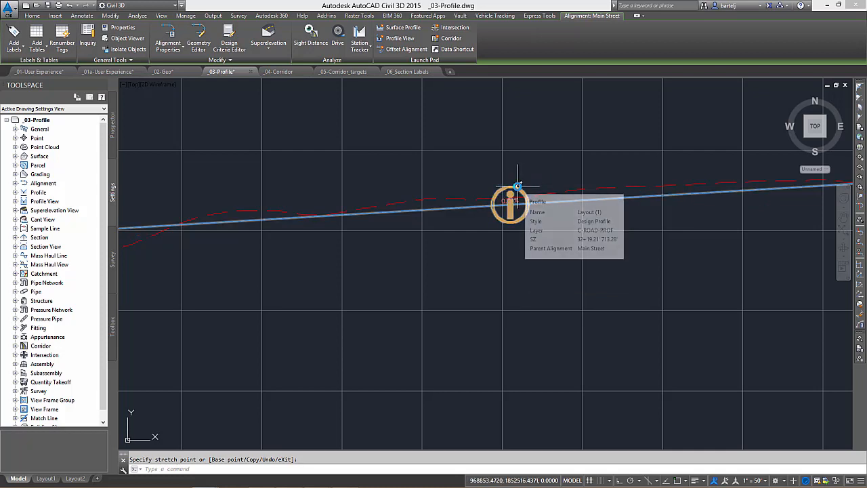
scroll(520, 187, "down", 2)
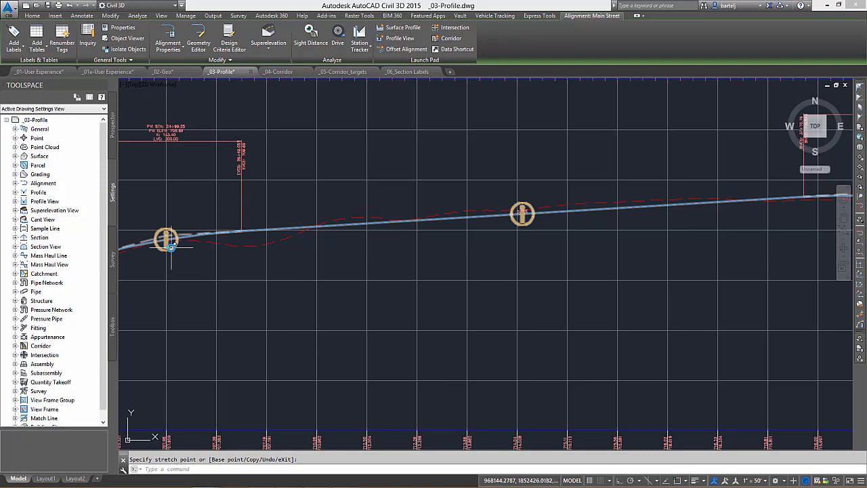
scroll(171, 248, "down", 2)
middle_click_drag(198, 256, 229, 243)
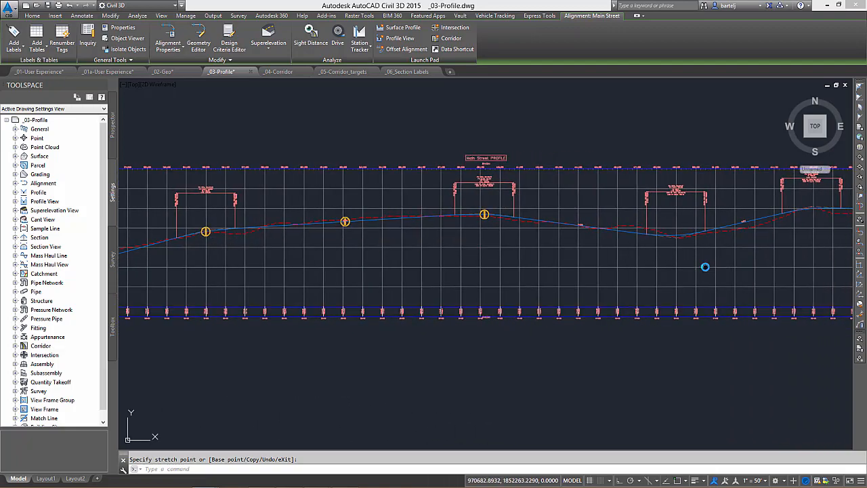
- Stretch the layout profile's PVI near station 56+00 onto the existing ground endpoint at station 55+81.33, using the Endpoint snap
middle_click_drag(705, 267, 611, 275)
scroll(436, 277, "up", 1)
scroll(537, 222, "up", 2)
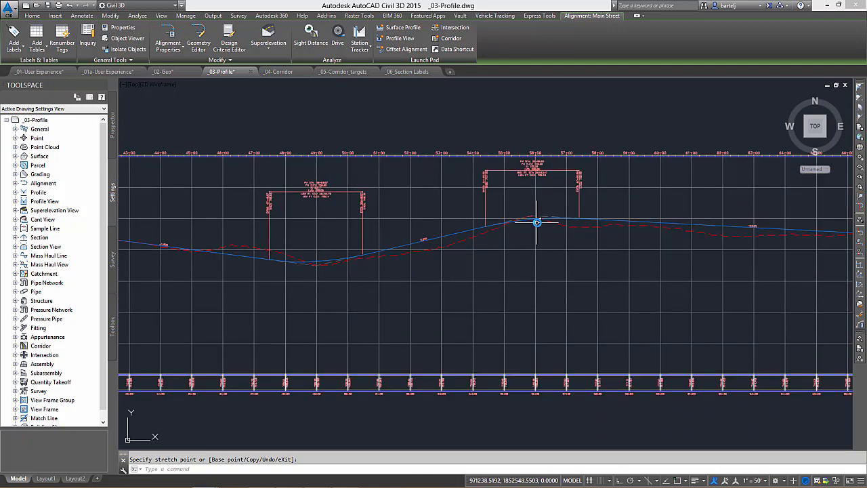
scroll(537, 222, "up", 2)
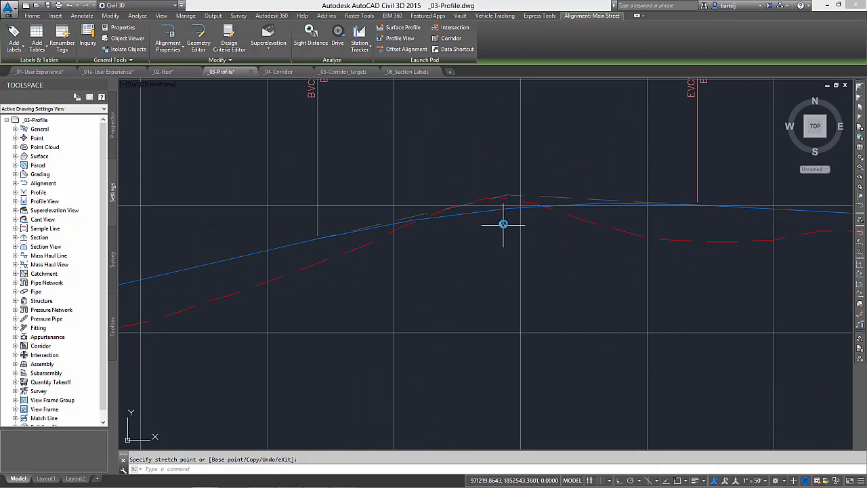
scroll(504, 223, "up", 1)
left_click(509, 179)
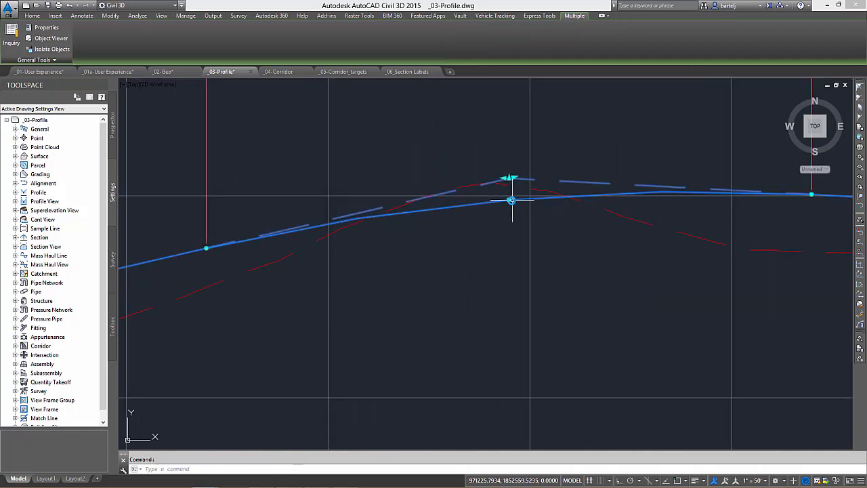
left_click(508, 179)
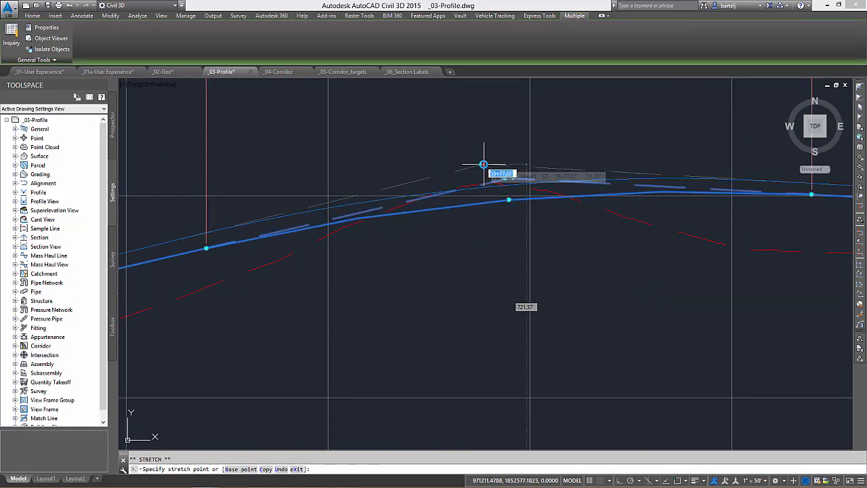
right_click(483, 165, "shift")
left_click(508, 215)
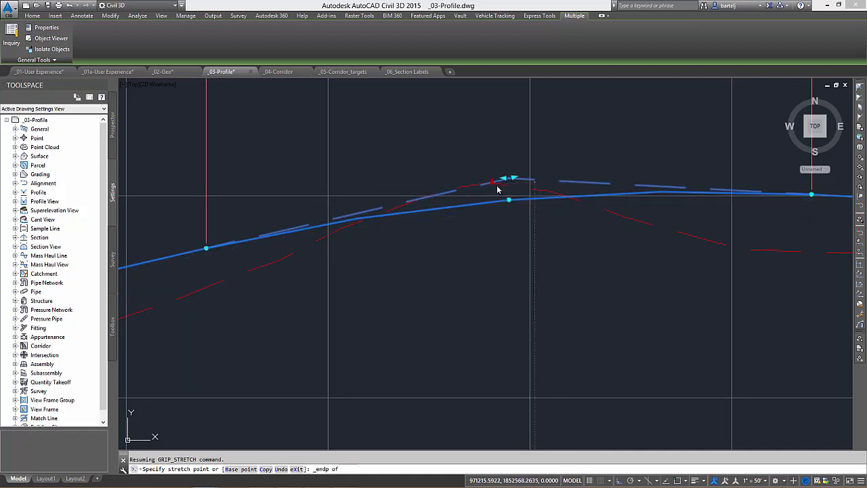
left_click(498, 193)
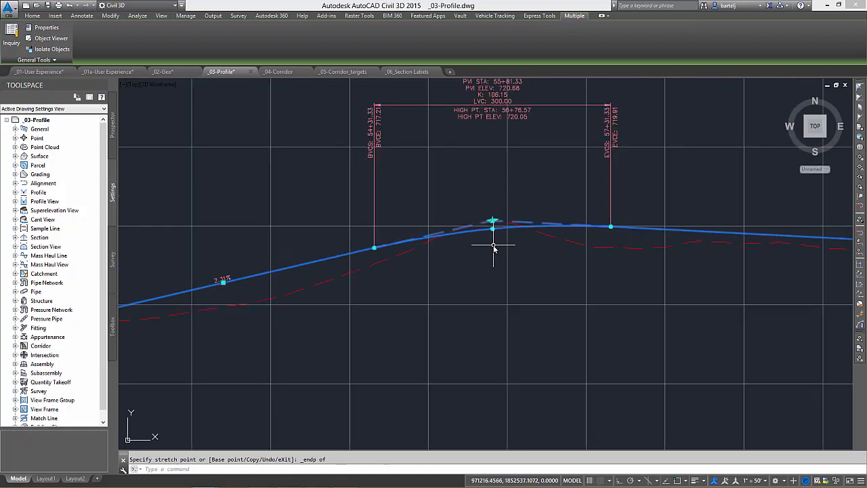
- Split model space into two vertical viewports and frame the curve at PVI station 55+81.33 in the right viewport
scroll(494, 247, "down", 2)
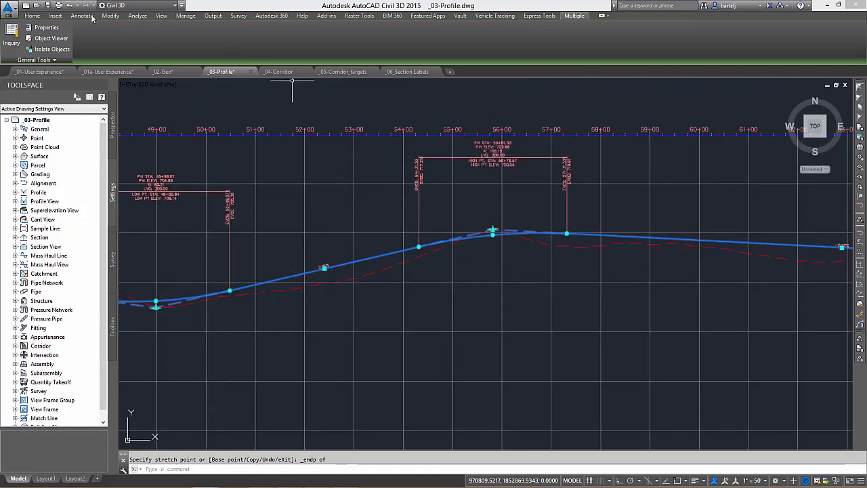
left_click(32, 16)
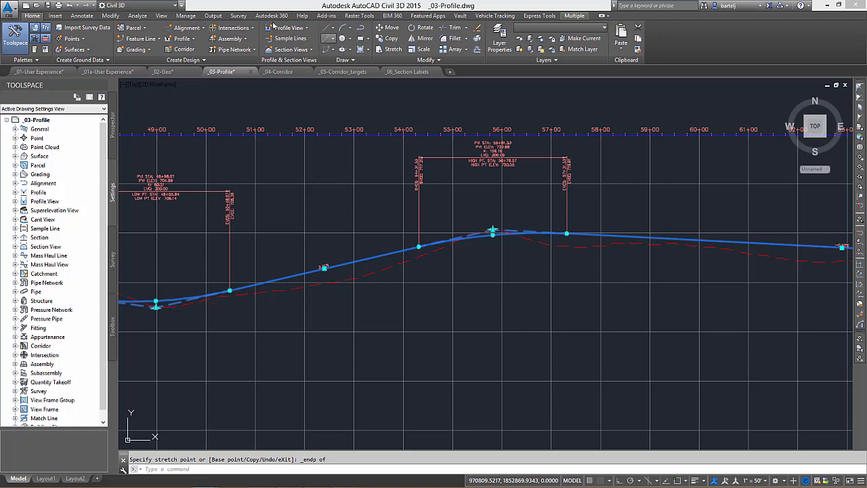
left_click(161, 16)
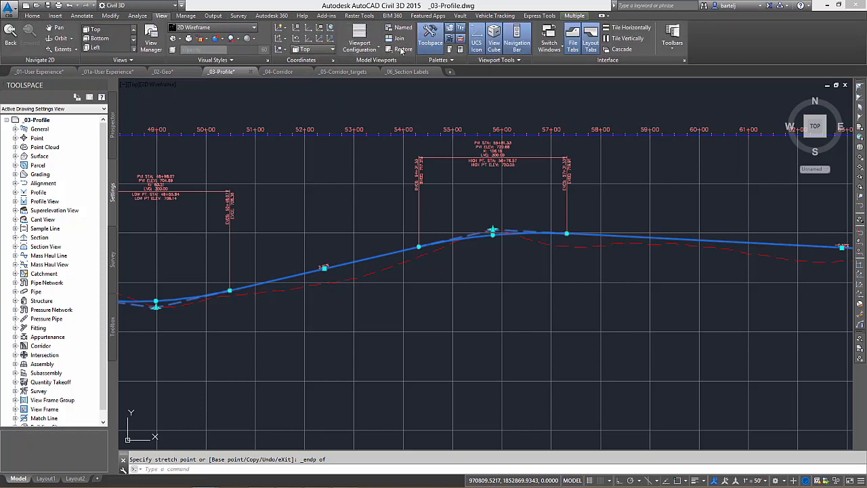
left_click(378, 50)
left_click(366, 81)
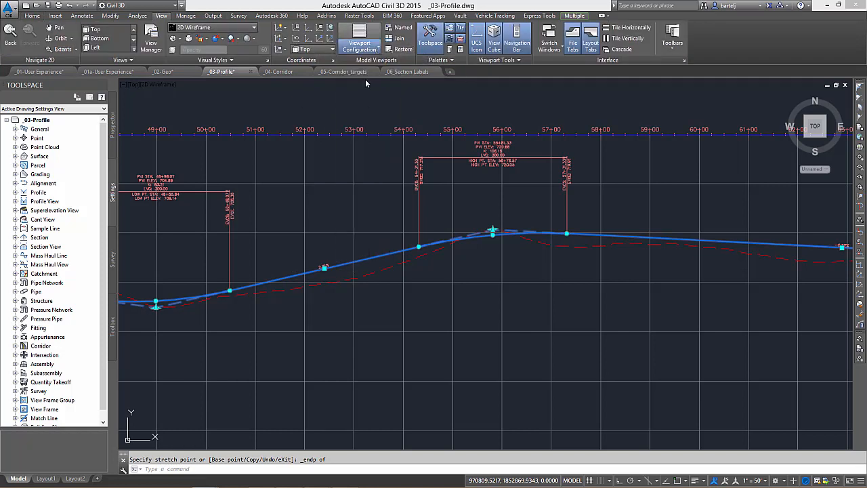
left_click(551, 267)
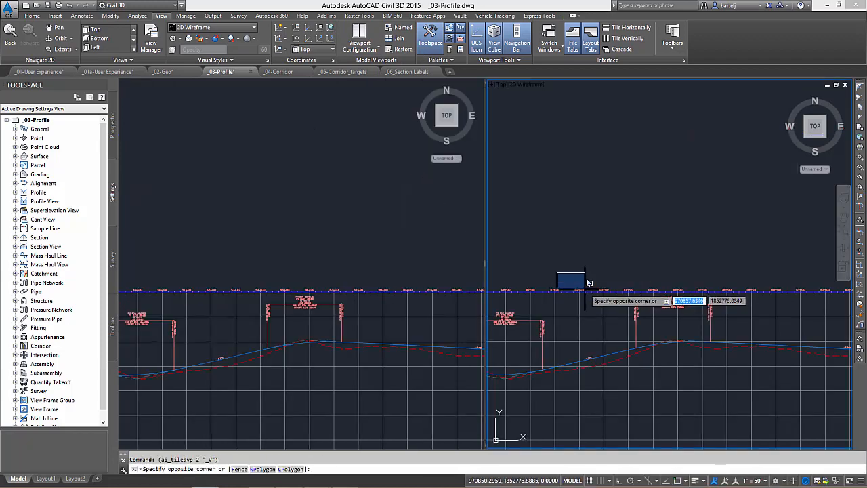
scroll(674, 346, "up", 6)
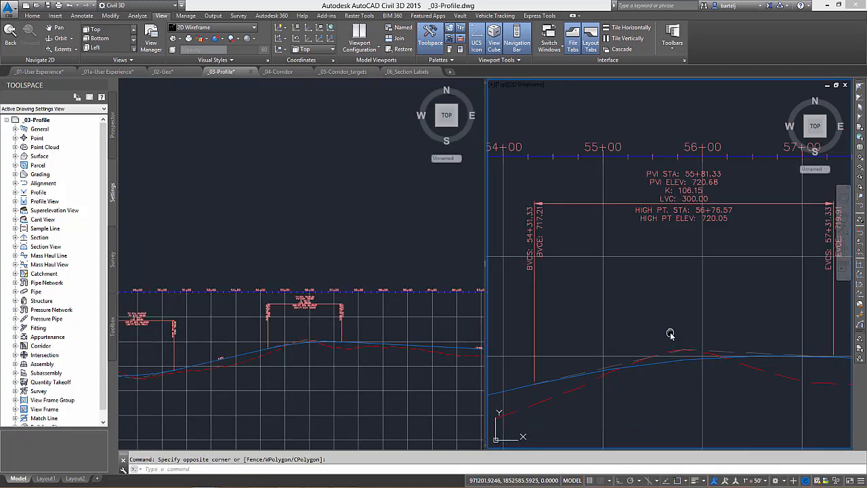
middle_click_drag(674, 348, 658, 328)
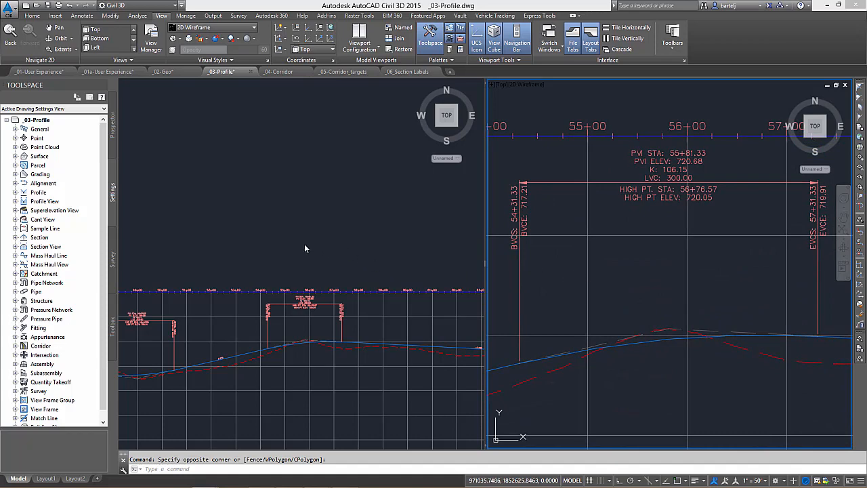
- Activate the left viewport and zoom out beyond the profile view
left_click(267, 246)
scroll(228, 266, "down", 5)
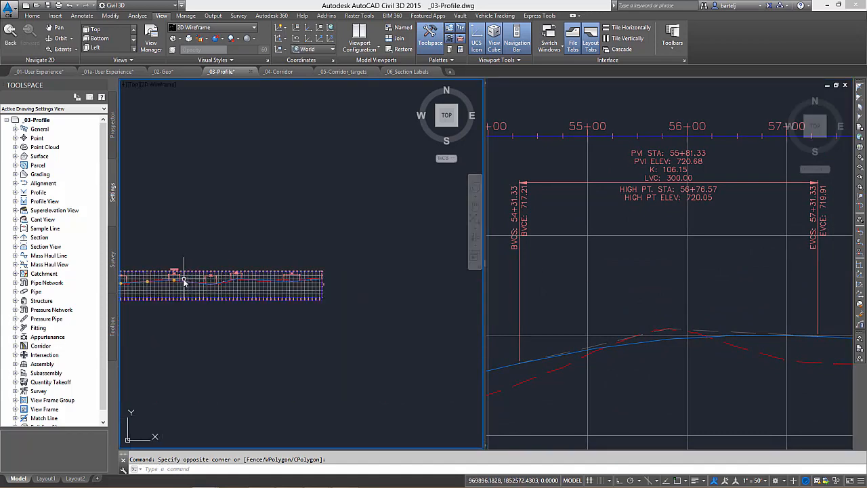
- Stretch the start point of the Main Street alignment a short distance north in the plan view
middle_click_drag(174, 275, 359, 278)
middle_click_drag(188, 224, 376, 224)
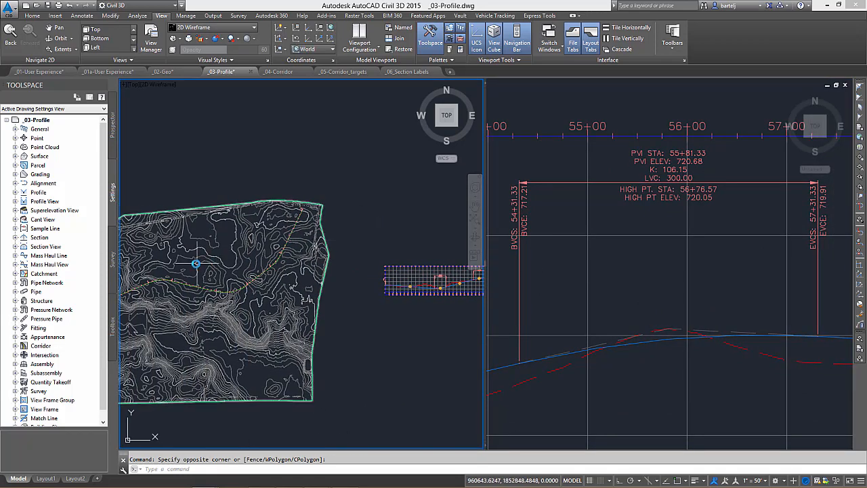
middle_click_drag(196, 263, 322, 241)
scroll(223, 251, "up", 10)
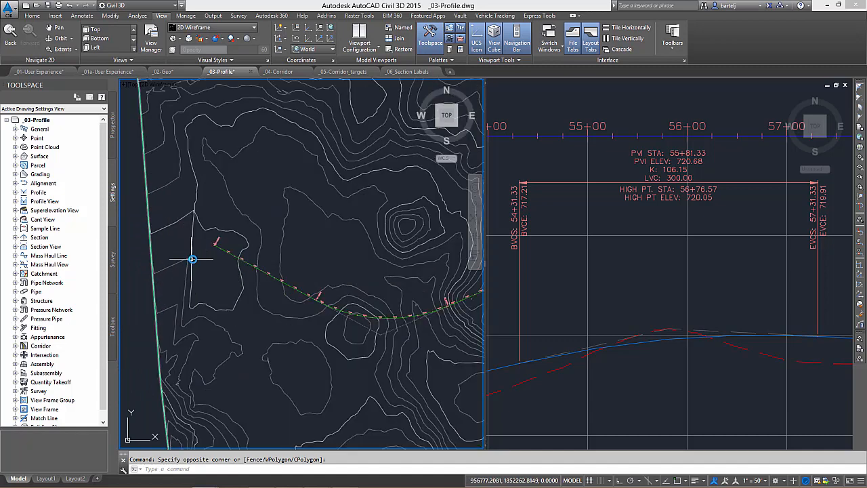
left_click(231, 242)
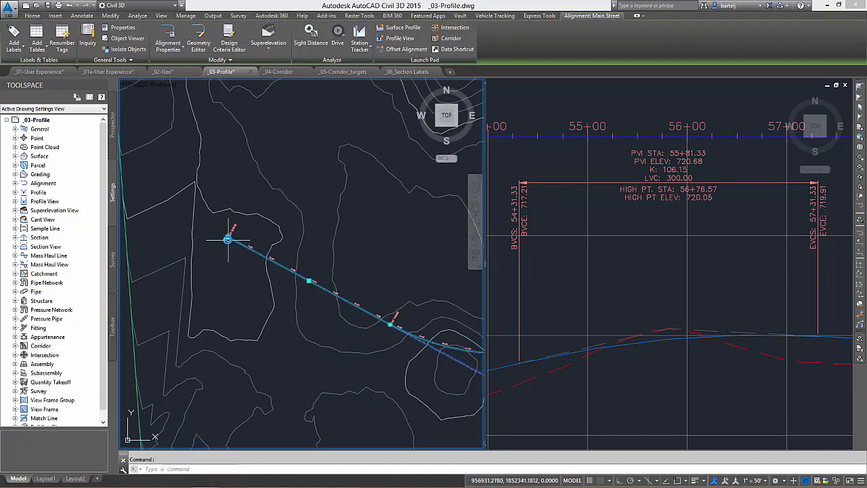
left_click(228, 238)
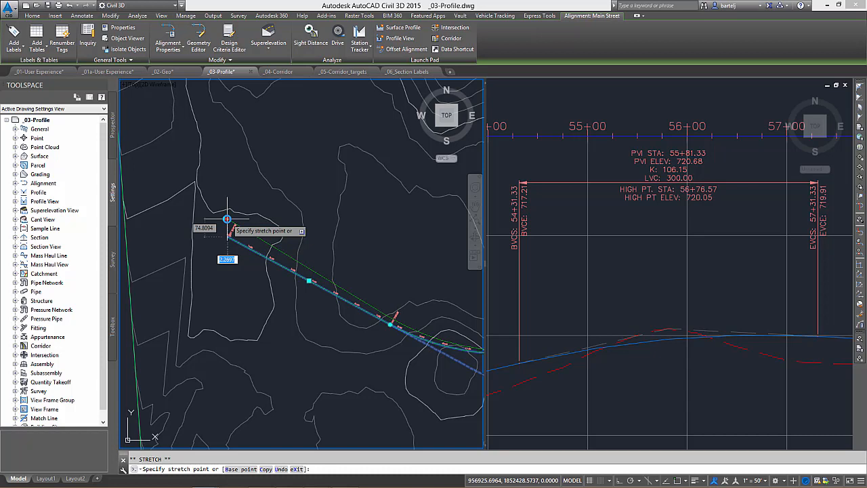
left_click(223, 220)
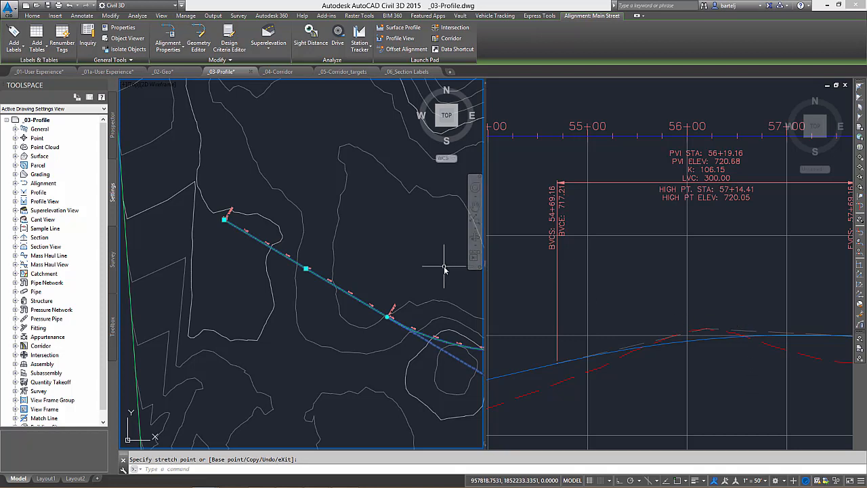
key("Escape")
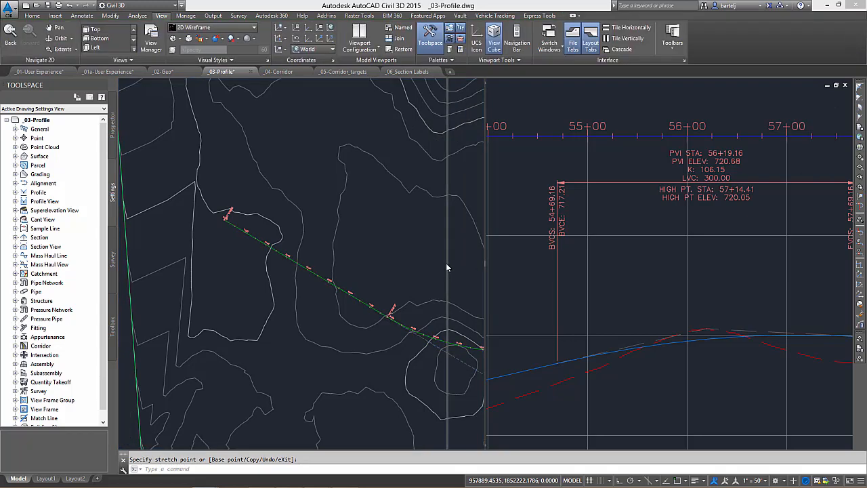
- Collapse the plan viewport into the profile viewport so the profile view fills the drawing area
left_click_drag(128, 253, 127, 252)
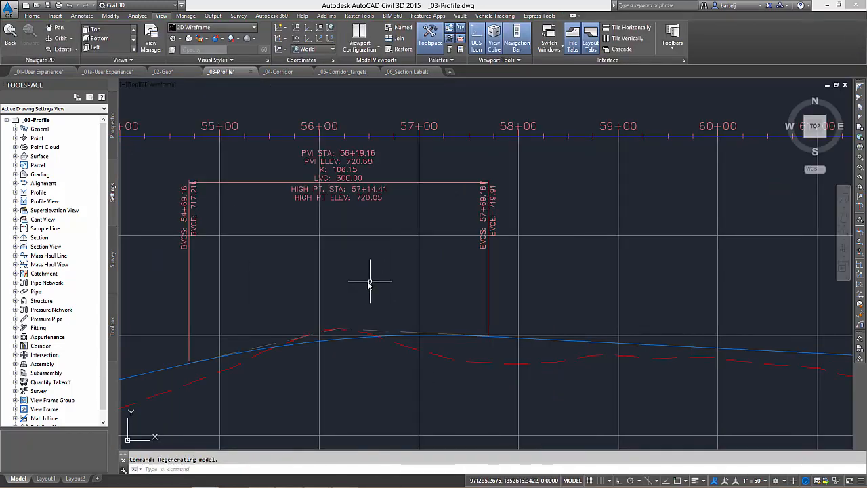
middle_click_drag(330, 273, 412, 269)
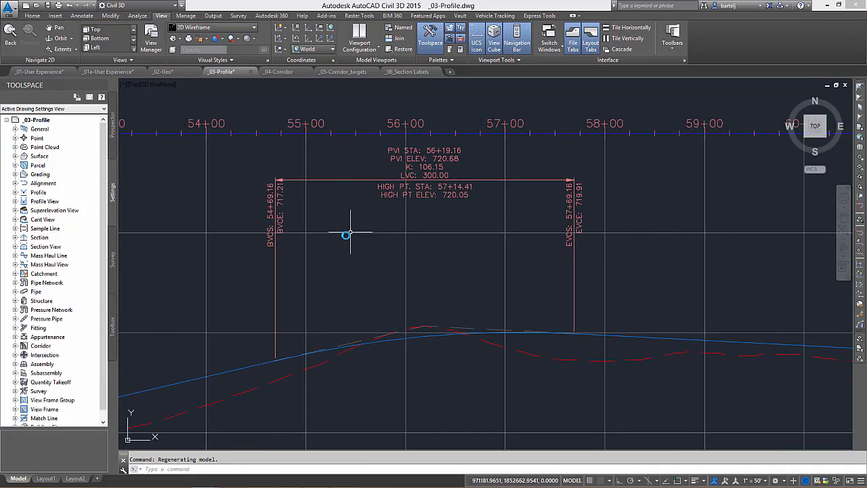
- Switch to the _04-Corridor drawing and examine how the corridor edge follows the yellow curved target lines near station 1+15.08
left_click(292, 76)
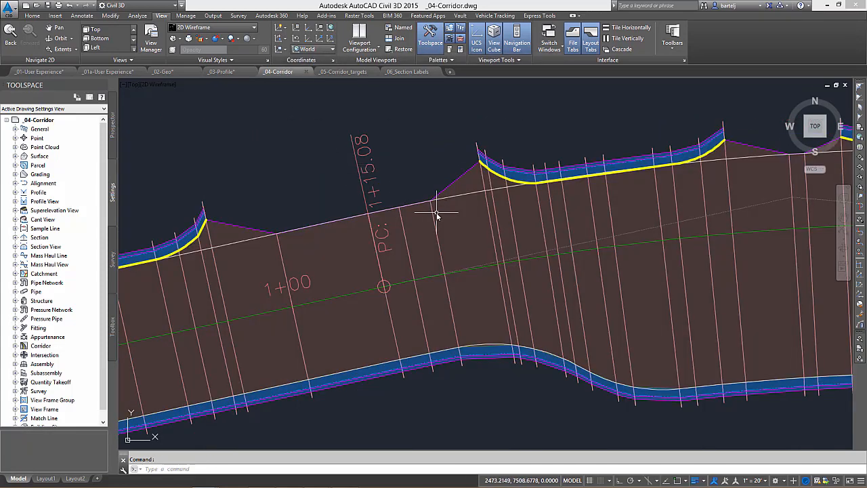
scroll(438, 215, "down", 2)
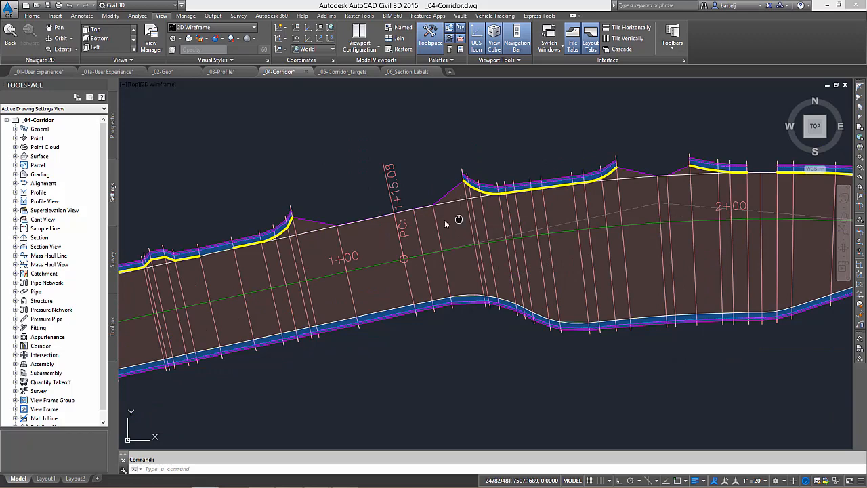
middle_click_drag(450, 219, 407, 221)
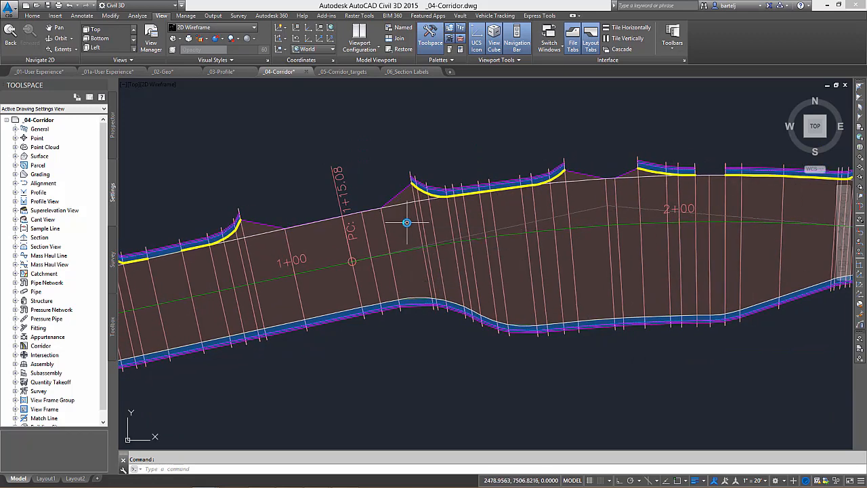
scroll(407, 222, "up", 2)
mouse_move(433, 242)
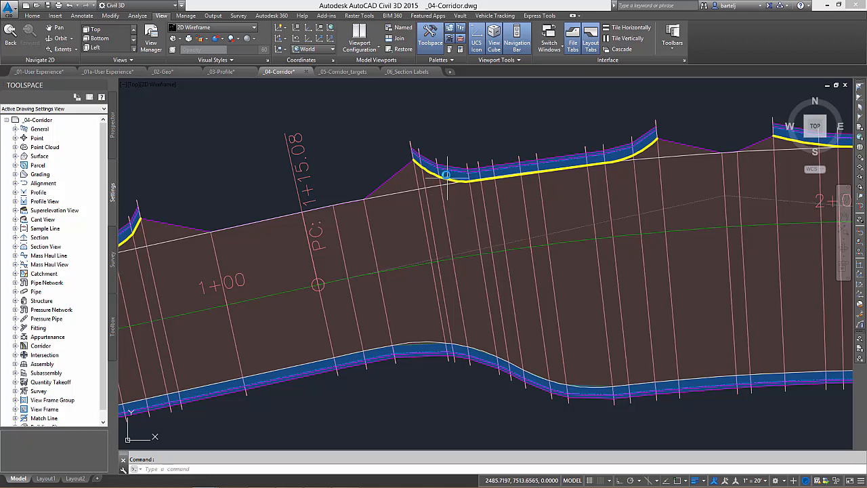
scroll(443, 168, "up", 2)
scroll(443, 168, "up", 4)
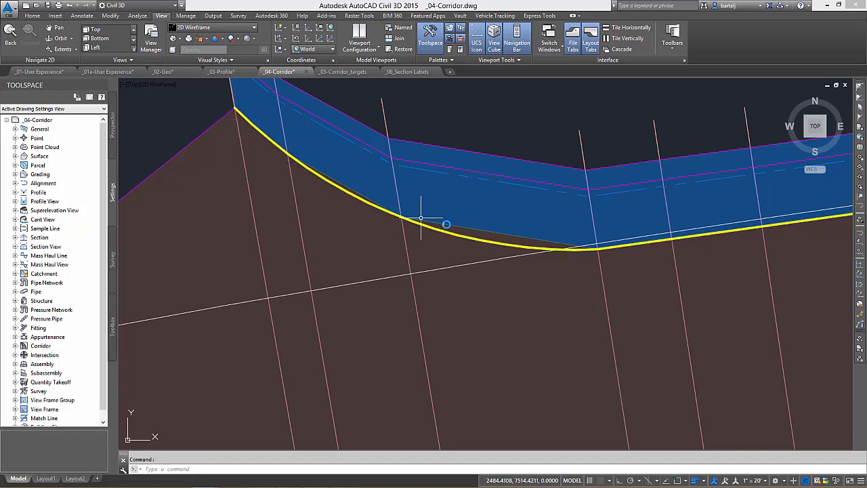
scroll(527, 276, "down", 3)
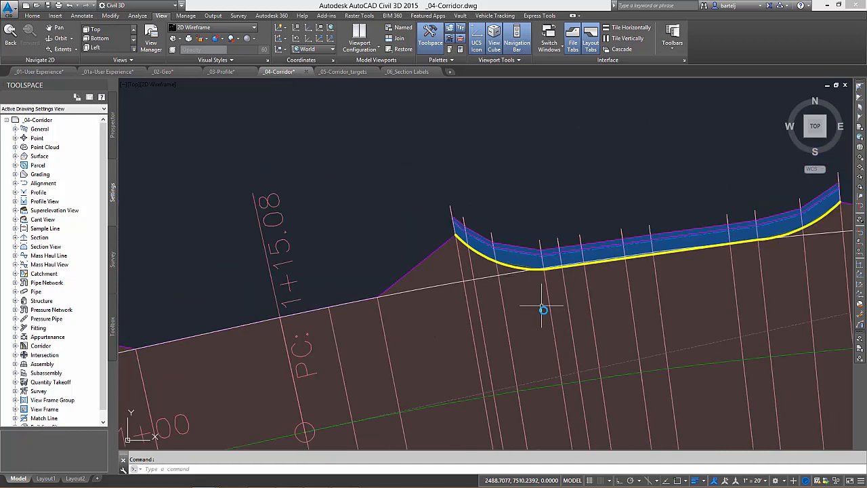
mouse_move(547, 317)
middle_mouse_down()
mouse_move(443, 203)
mouse_move(434, 207)
middle_mouse_up()
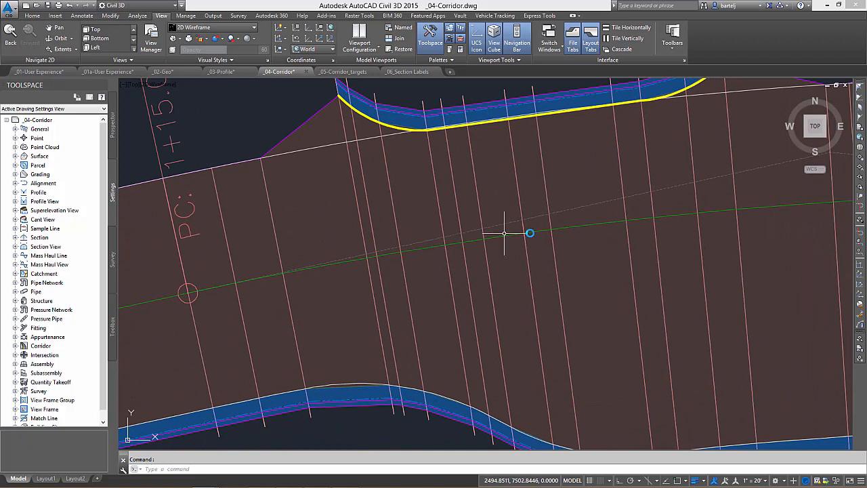
mouse_move(582, 244)
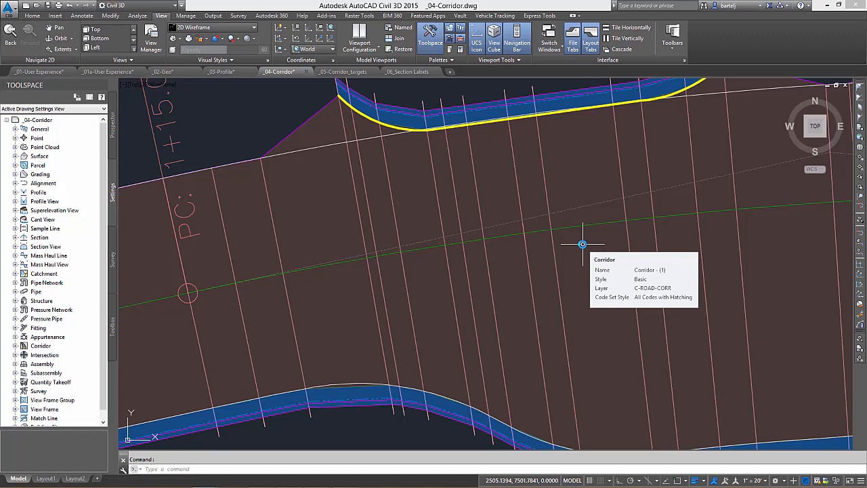
scroll(577, 248, "down", 2)
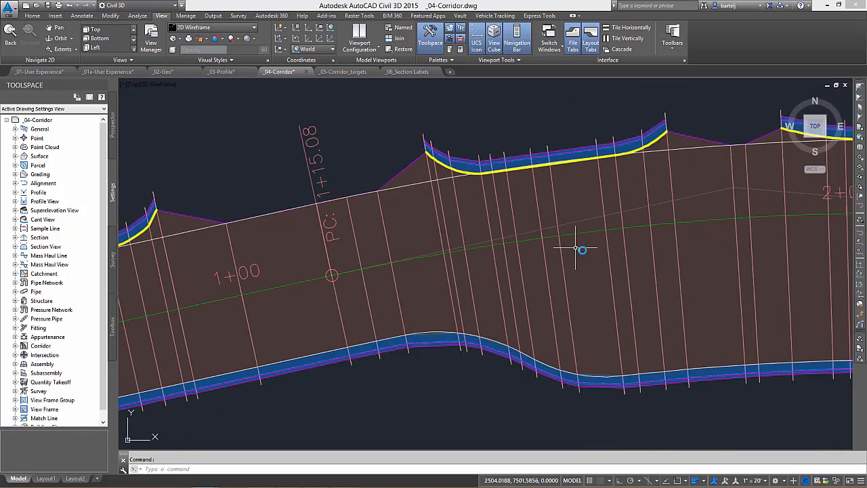
middle_click_drag(584, 250, 463, 247)
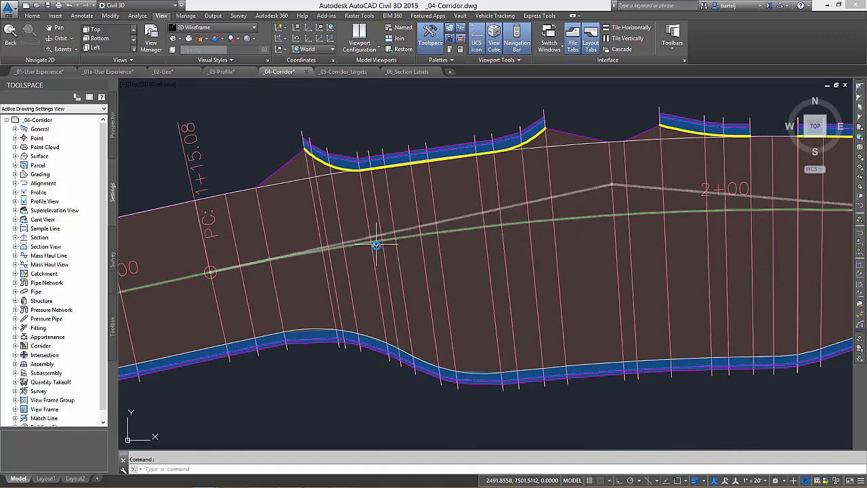
mouse_move(427, 252)
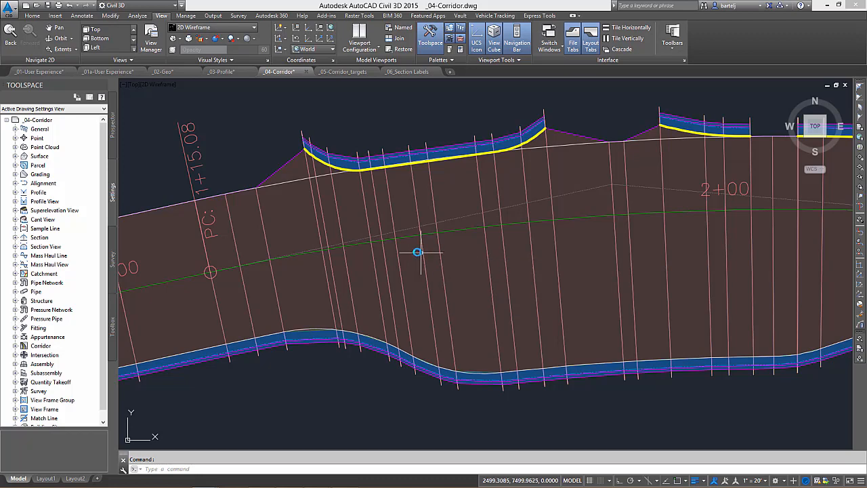
- Set the assembly frequency along curves to By curvature for the corridor region near station 1+15.08
left_click(363, 200)
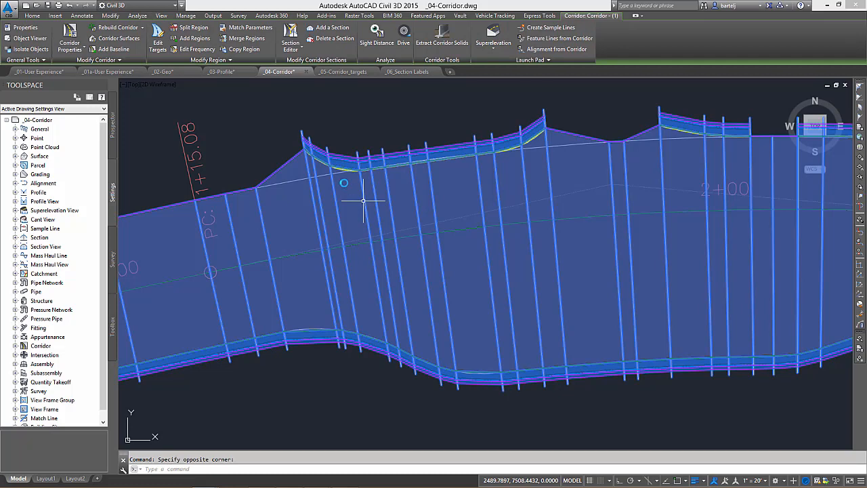
left_click(195, 49)
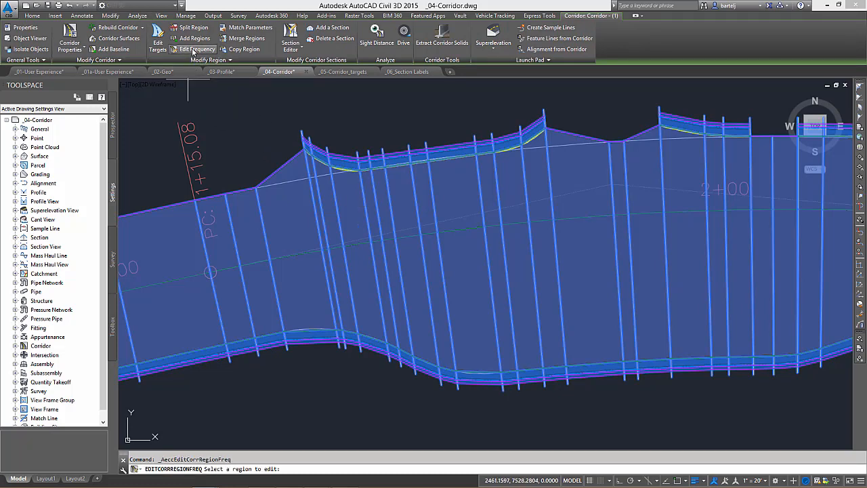
left_click(355, 223)
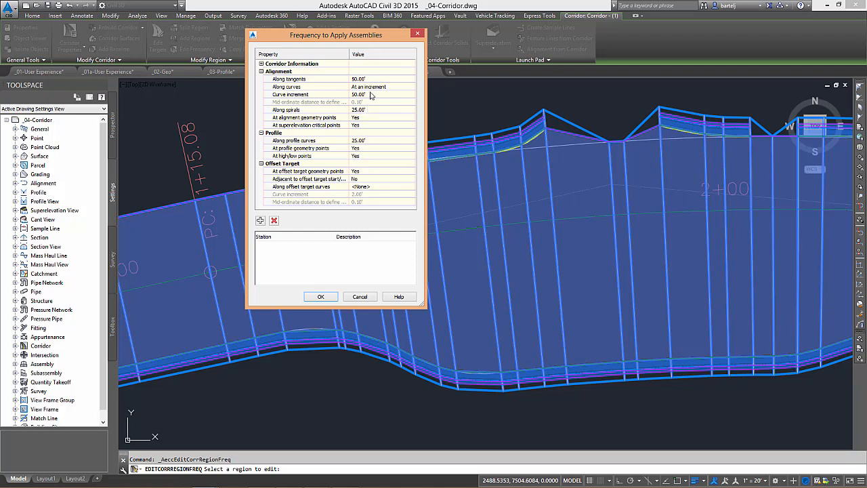
left_click(395, 90)
left_click(413, 88)
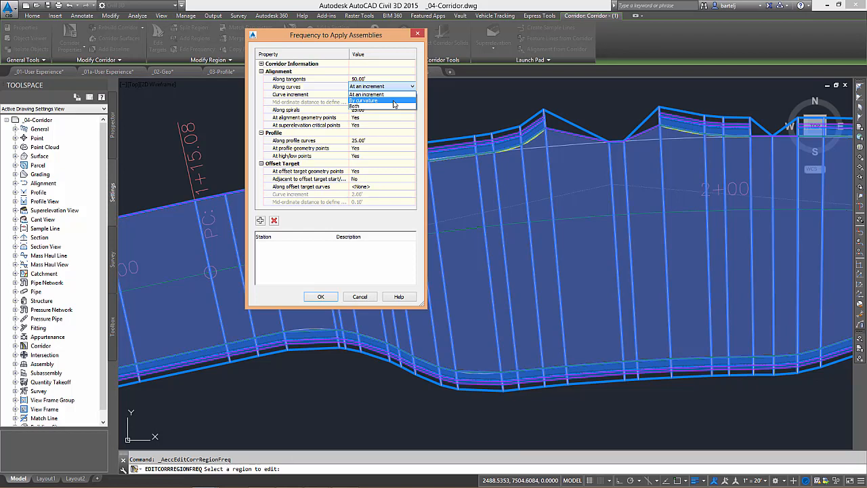
left_click(395, 101)
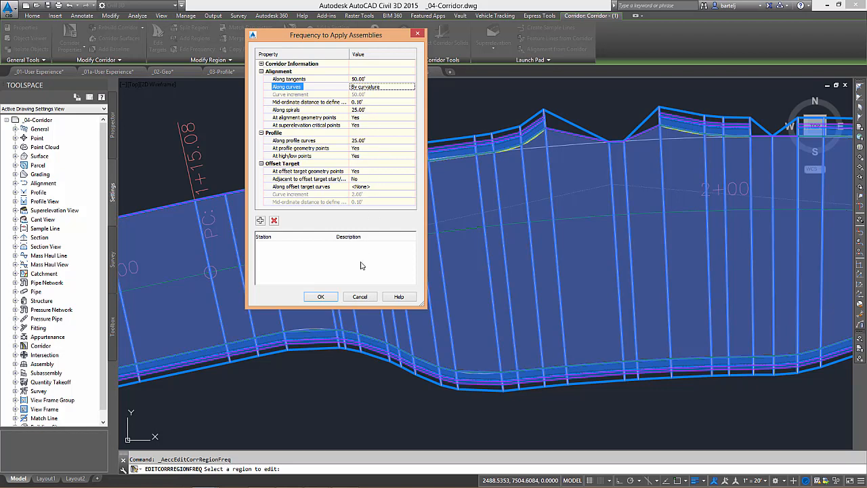
left_click(322, 297)
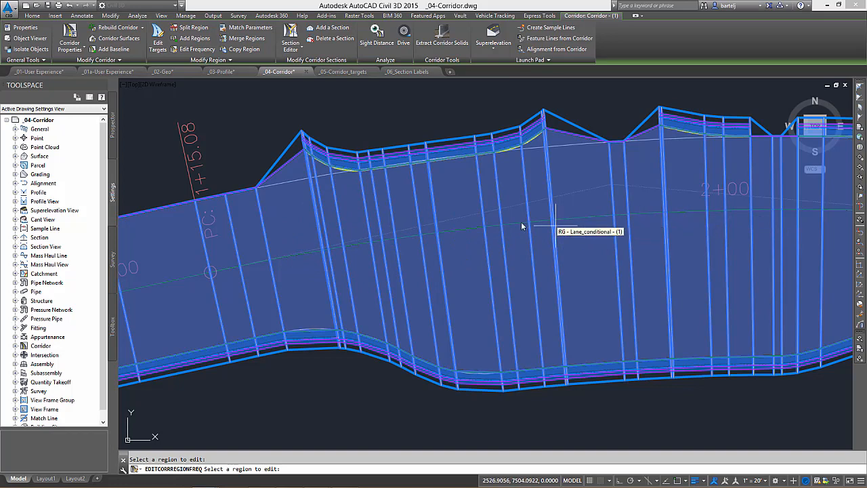
- Examine the corridor edge against the yellow offset target curve just past station 1+15.08
scroll(317, 160, "up", 5)
scroll(317, 161, "up", 2)
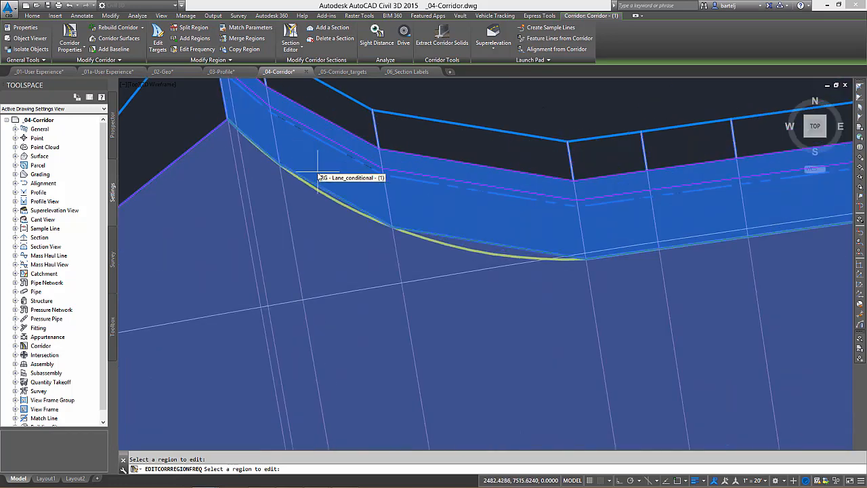
scroll(308, 186, "up", 2)
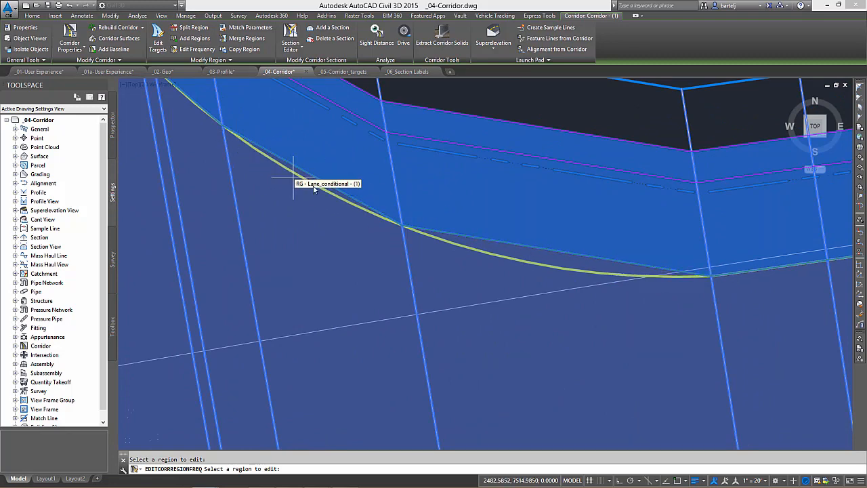
scroll(316, 196, "down", 6)
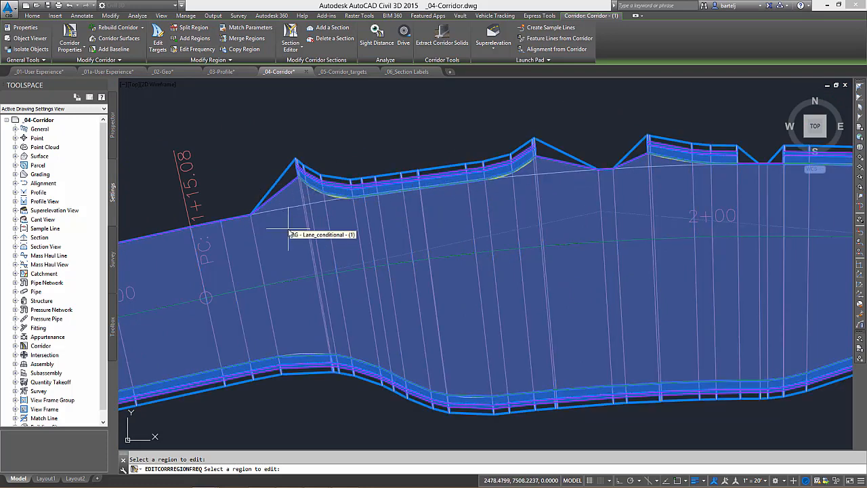
scroll(296, 206, "up", 4)
scroll(308, 203, "up", 3)
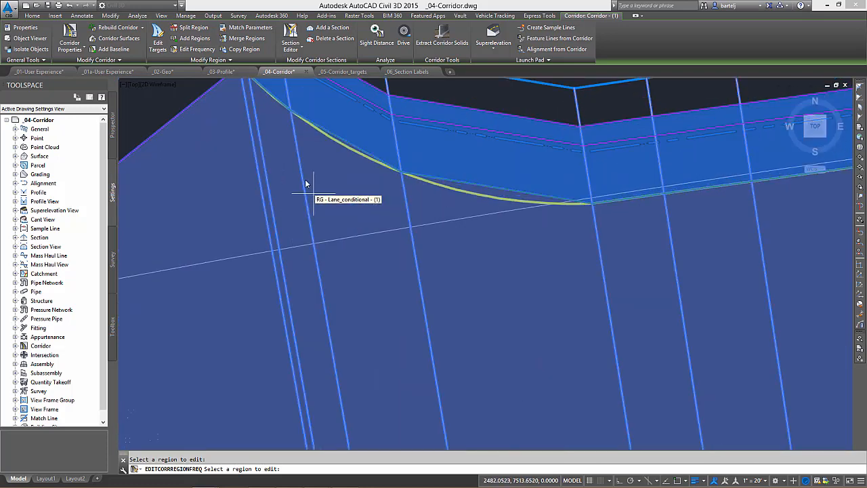
scroll(460, 195, "down", 5)
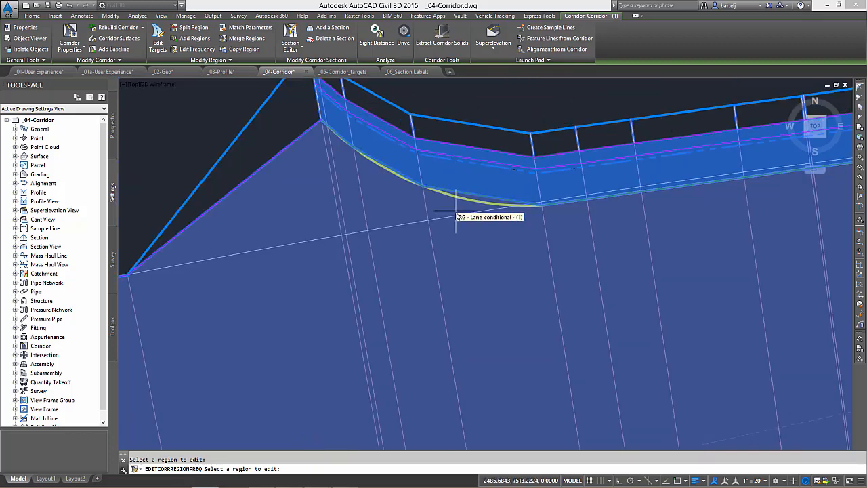
middle_click_drag(480, 261, 437, 206)
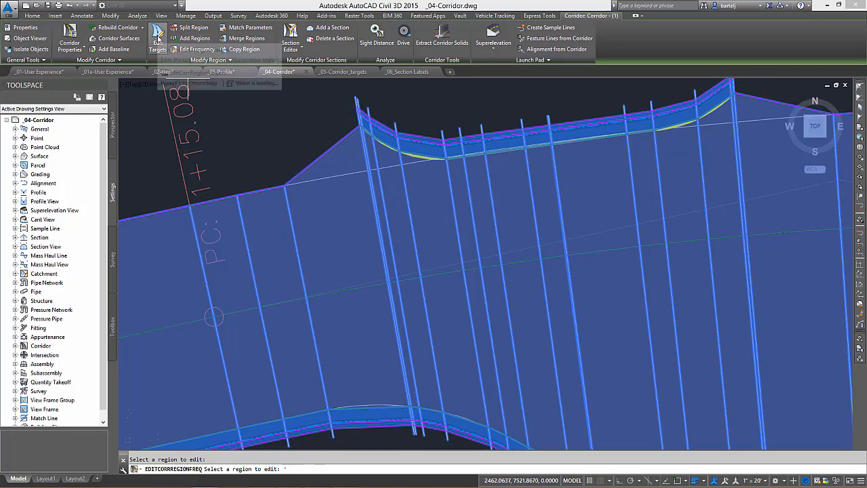
- Set the assembly frequency along offset target curves to By curvature for the corridor region near station 1+15.08
left_click(193, 48)
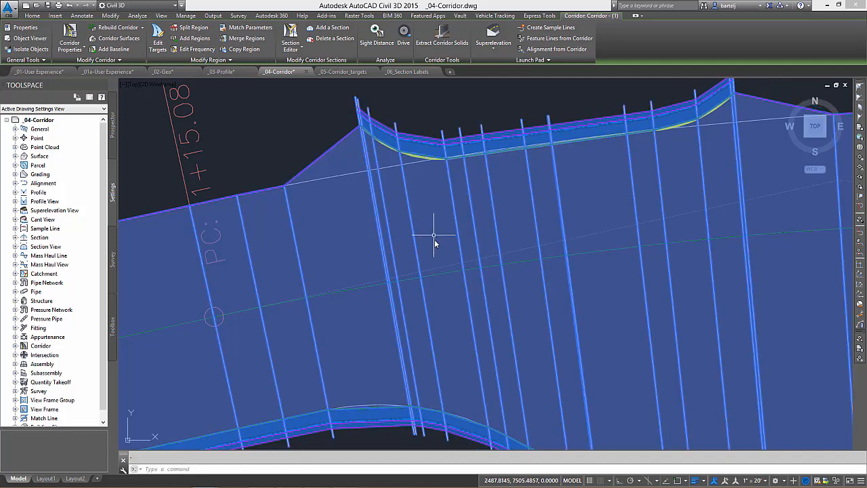
key("Escape")
left_click(417, 237)
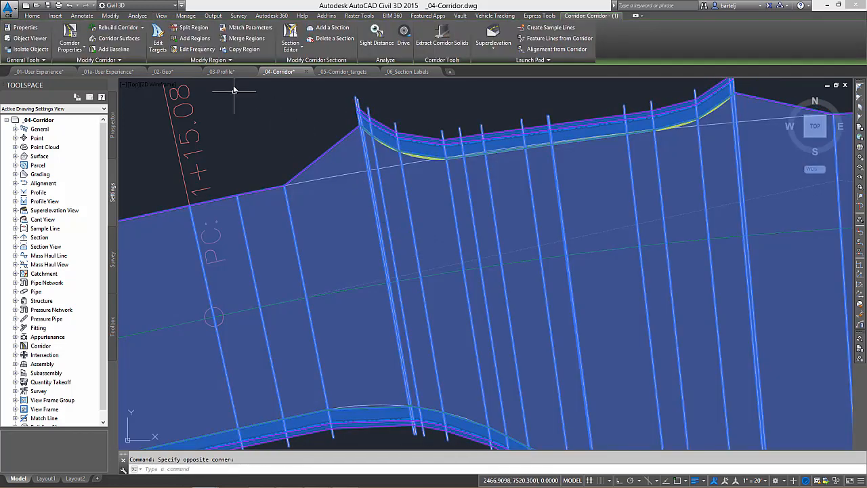
left_click(196, 48)
left_click(420, 214)
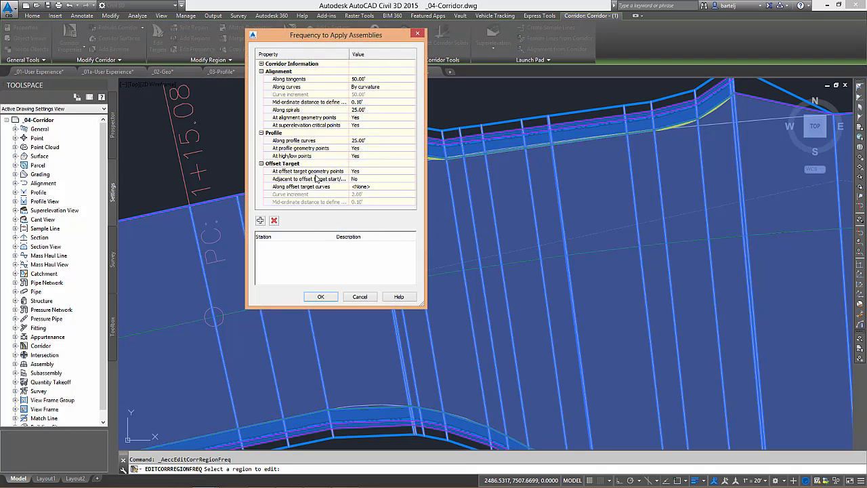
left_click(383, 187)
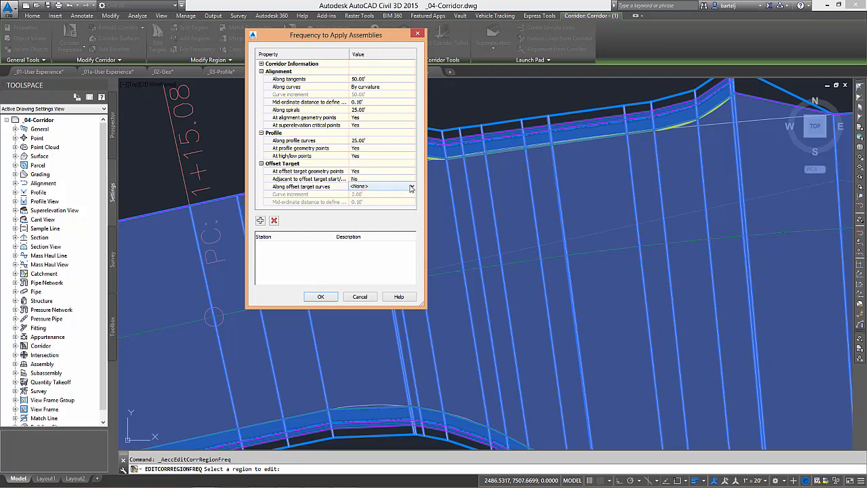
left_click(411, 187)
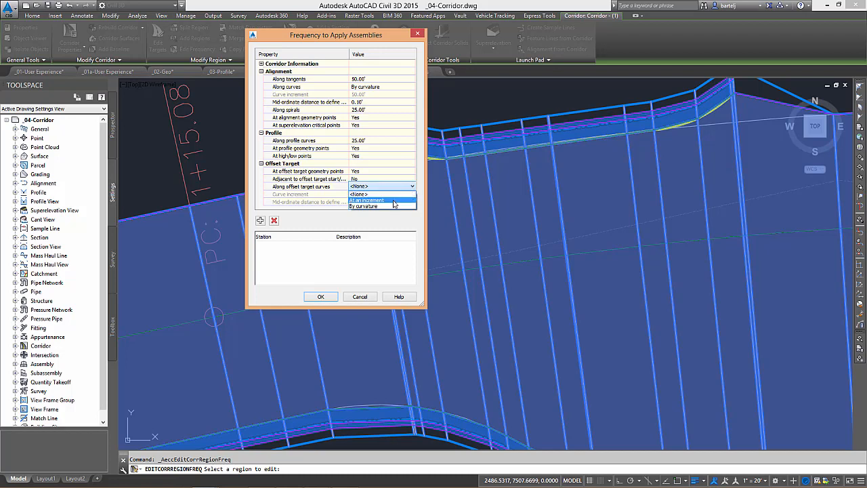
left_click(394, 206)
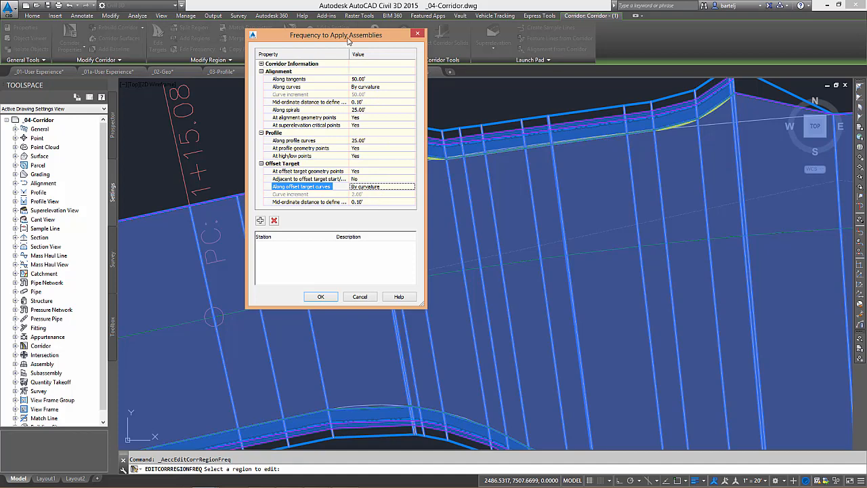
left_click_drag(348, 41, 563, 66)
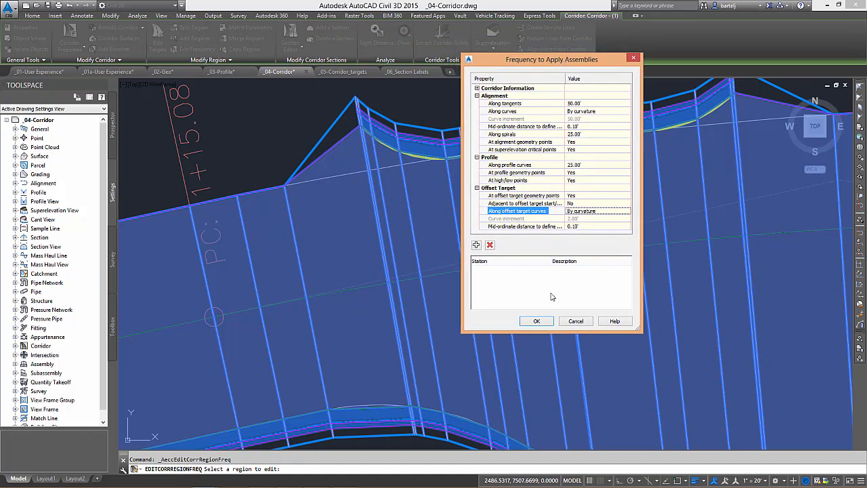
left_click(536, 321)
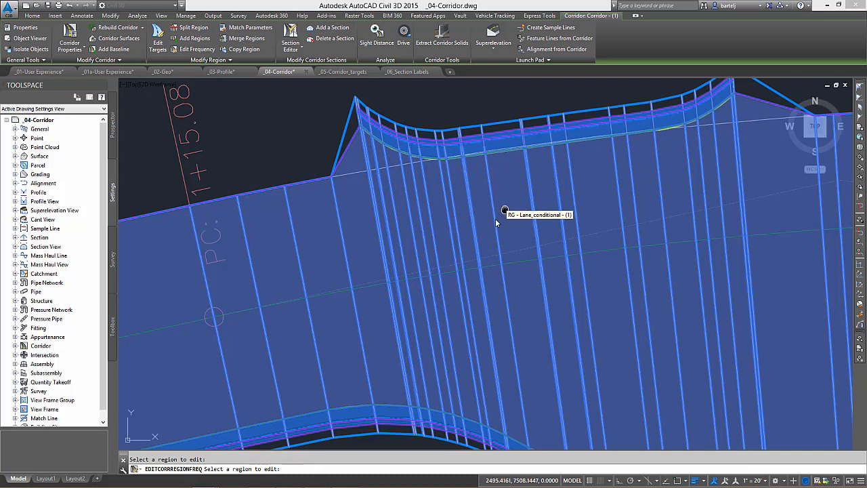
- Set the same corridor region's frequency adjacent to offset target start/end to Yes, apply it and deselect the corridor
middle_click_drag(504, 210, 454, 267)
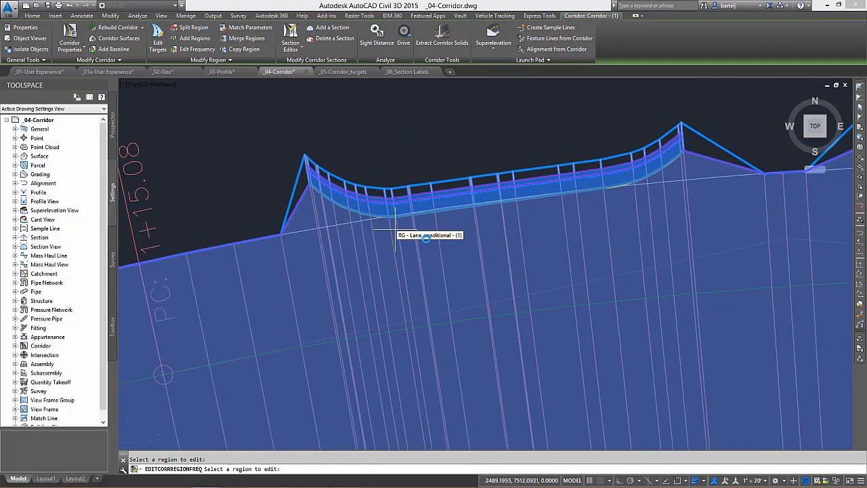
scroll(426, 239, "down", 2)
middle_click_drag(353, 267, 417, 248)
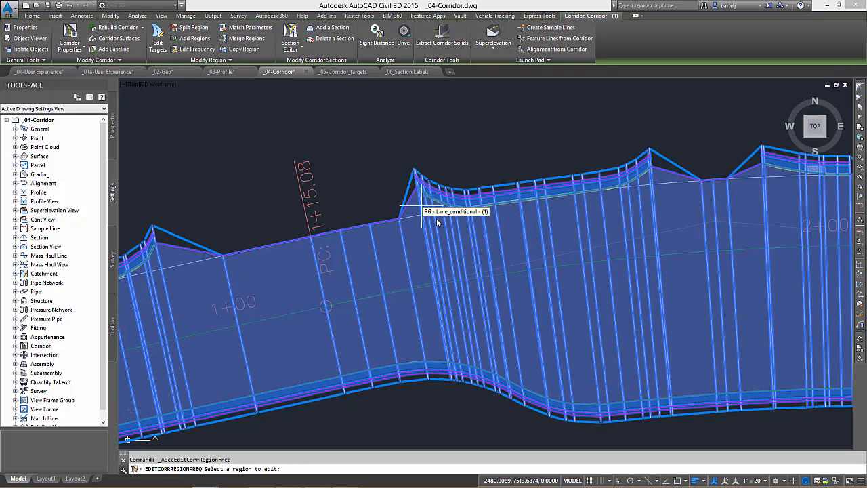
left_click(451, 235)
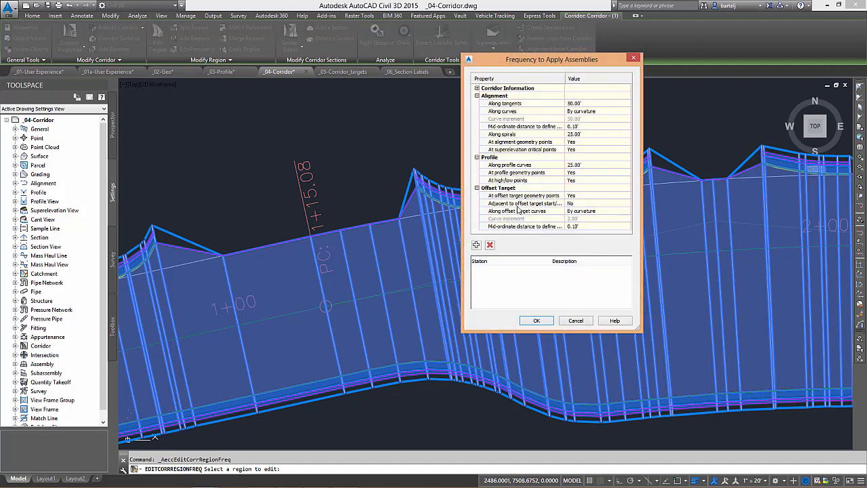
left_click(607, 203)
left_click(627, 204)
left_click(614, 211)
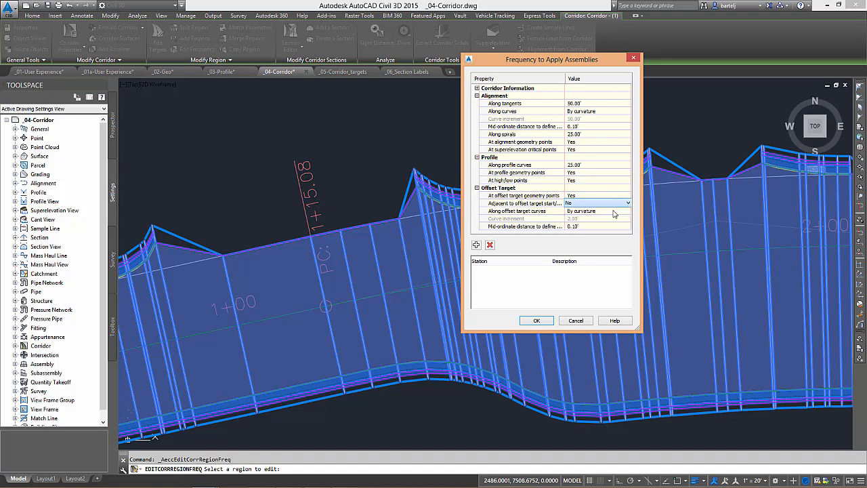
left_click(536, 321)
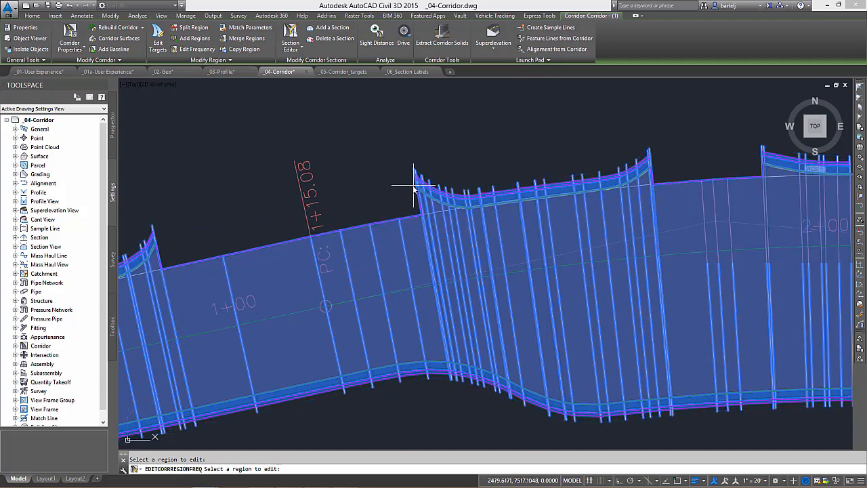
scroll(415, 187, "up", 5)
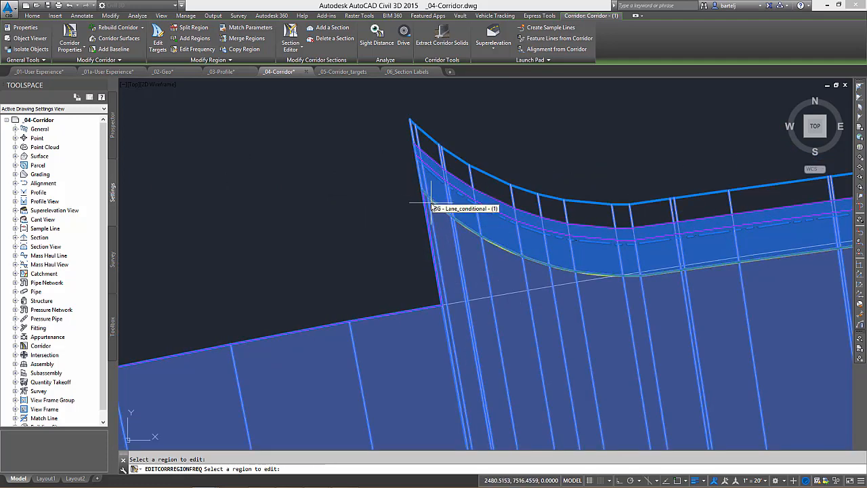
key("Escape")
key("Escape")
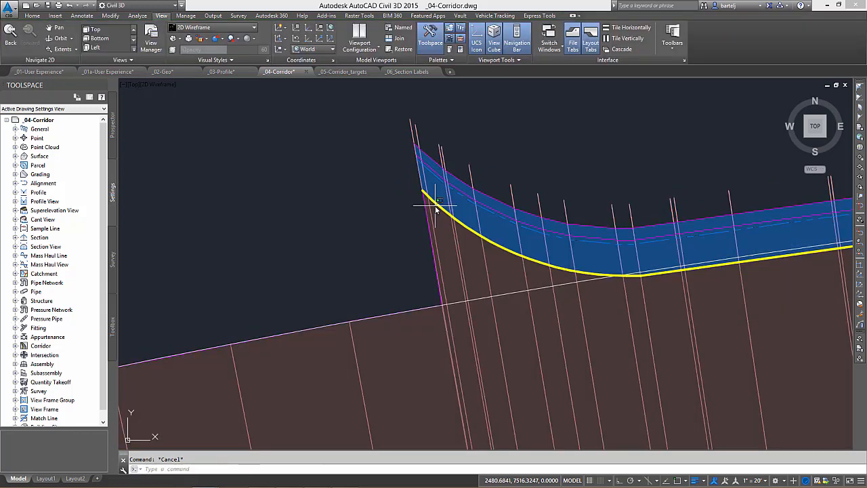
- Stretch the end vertex of the yellow offset target polyline nearest station 1+15.08 outward, away from the road, in two successive moves
left_click_drag(437, 205, 378, 218)
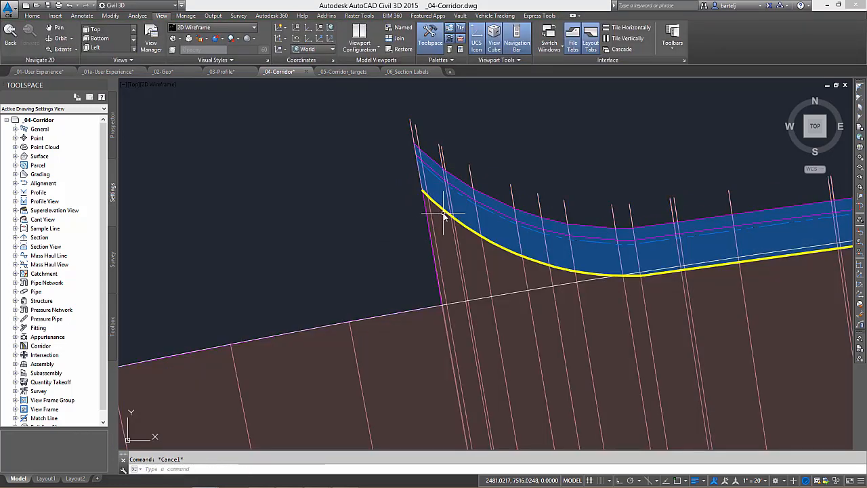
left_click(426, 195)
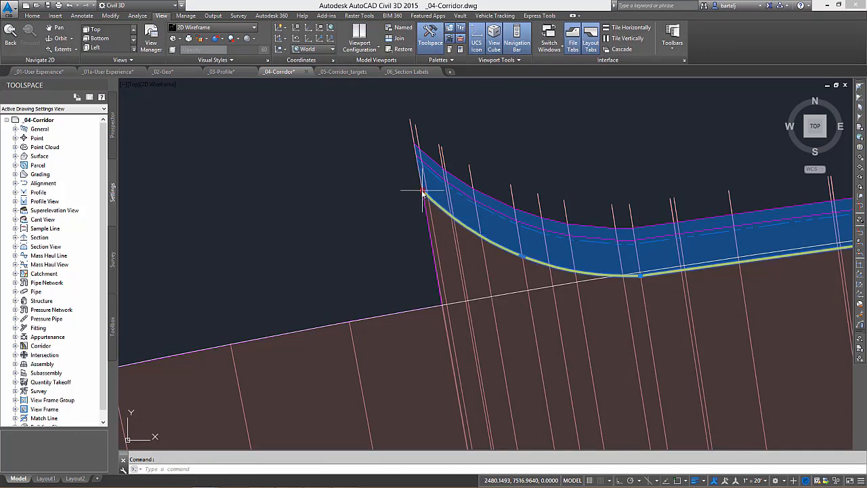
left_click(422, 192)
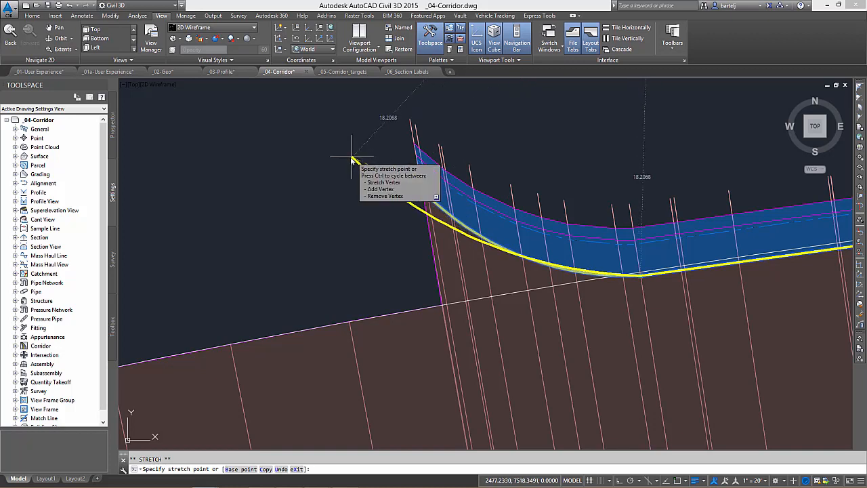
left_click(359, 155)
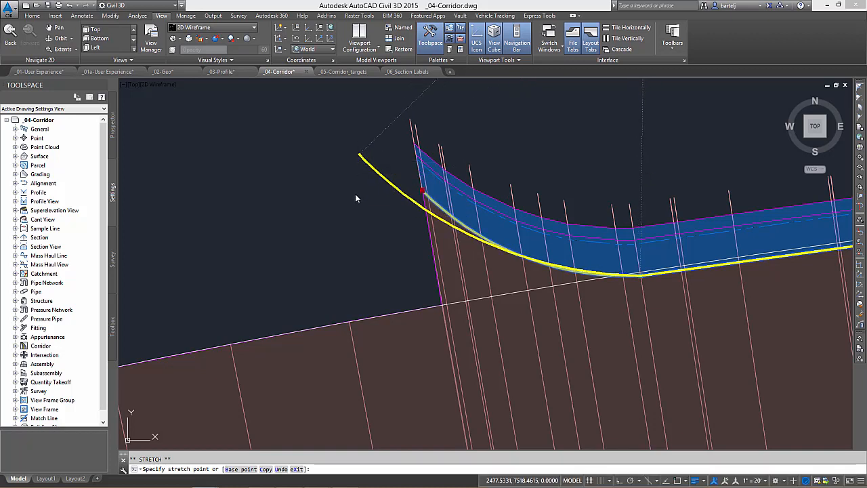
left_click(359, 155)
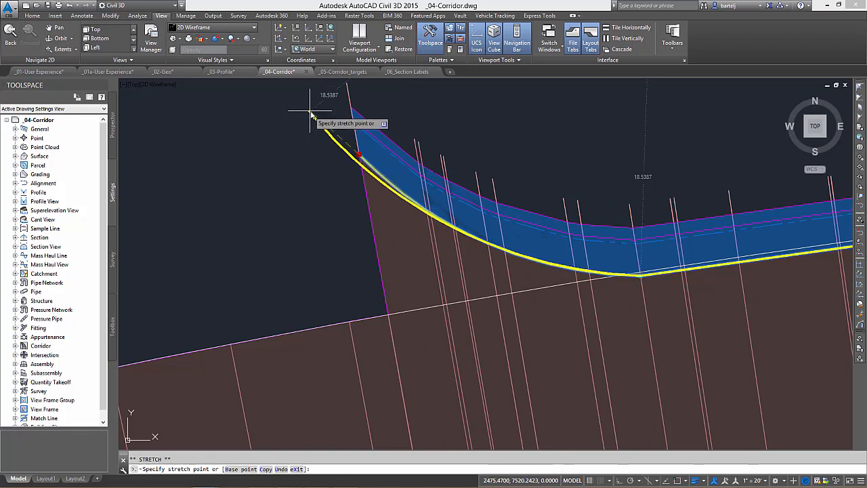
left_click(310, 111)
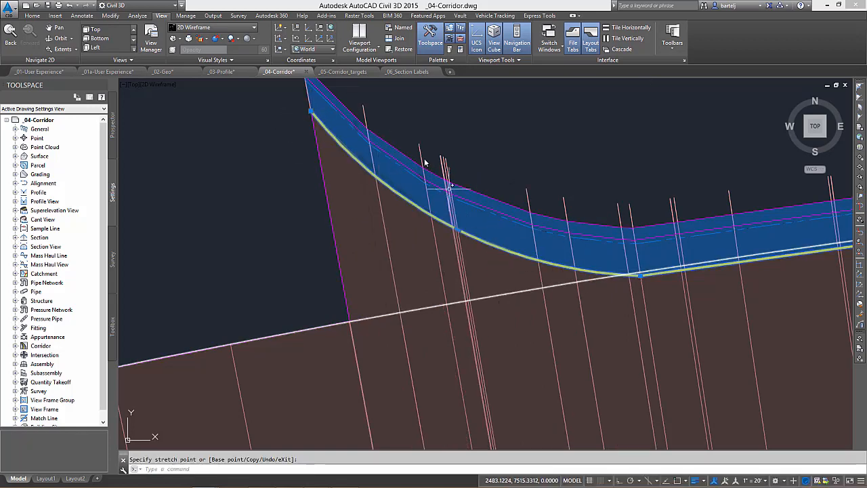
- Stretch the far end vertex of the same yellow offset target polyline outward, away from the road
scroll(470, 227, "down", 4)
middle_click_drag(736, 250, 552, 269)
left_click(643, 198)
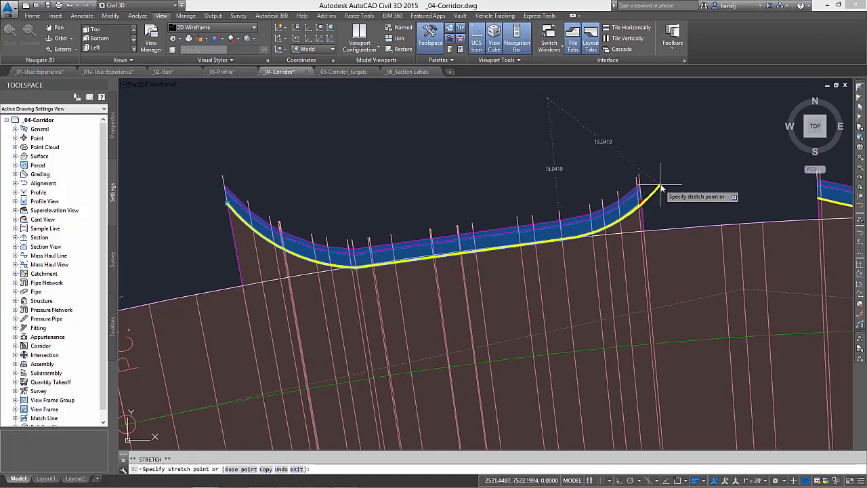
left_click(661, 184)
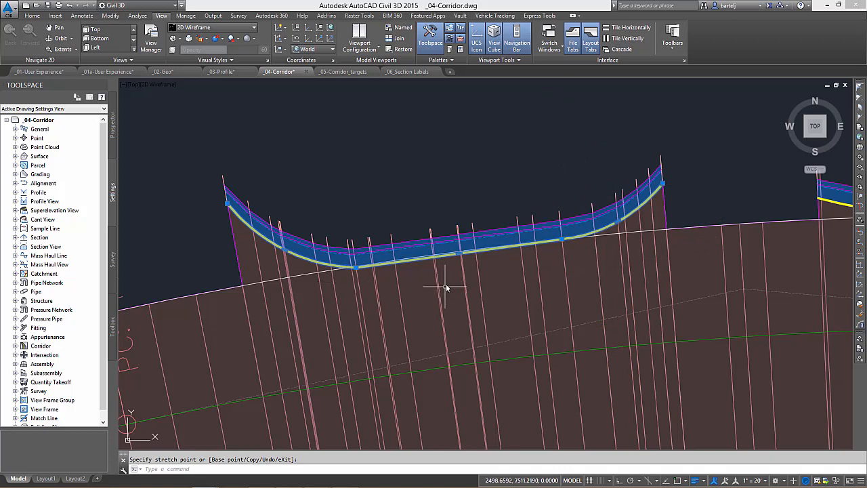
mouse_move(446, 285)
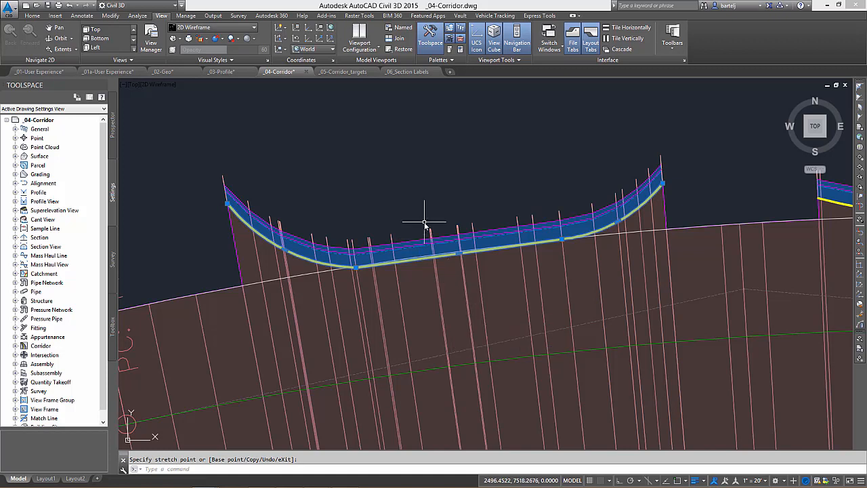
- Switch to the _05-Corridor_targets drawing and review the target mapping of the Barrington Ave corridor region near station 12+00
mouse_move(345, 74)
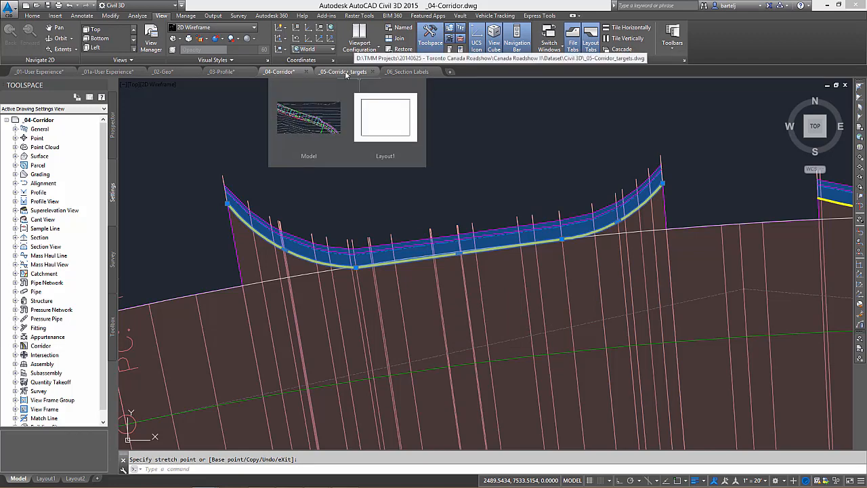
left_click(346, 72)
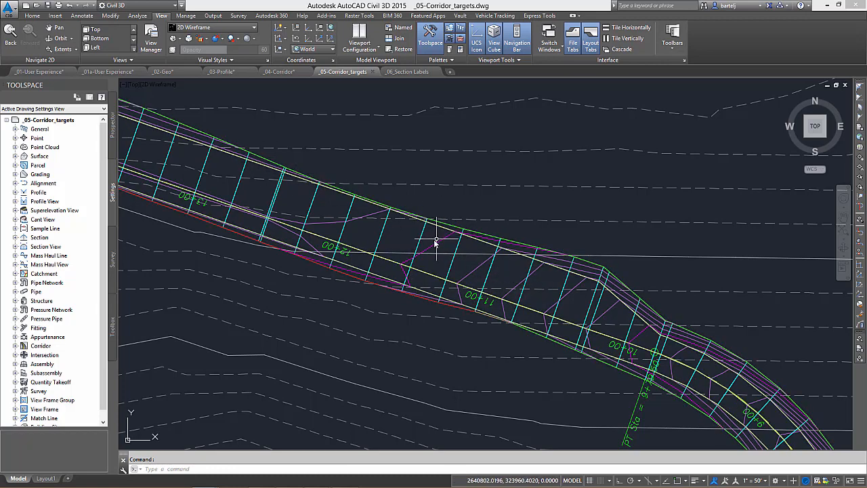
scroll(400, 254, "down", 2)
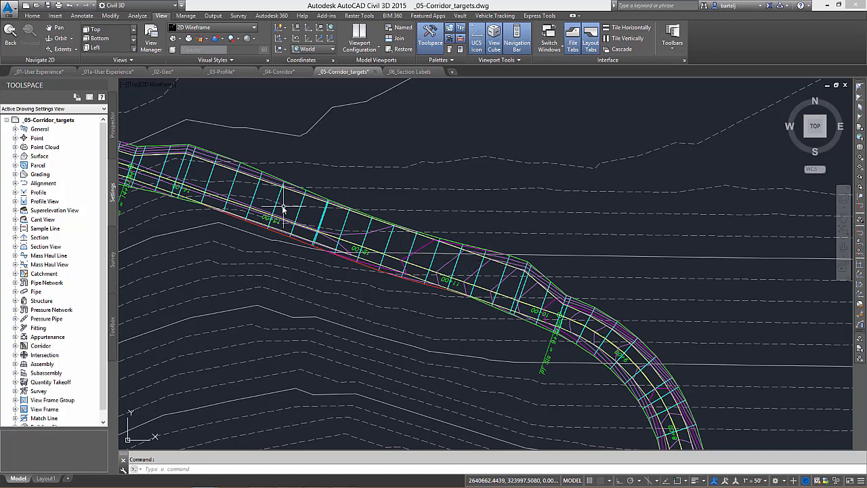
scroll(366, 239, "up", 2)
left_click(370, 235)
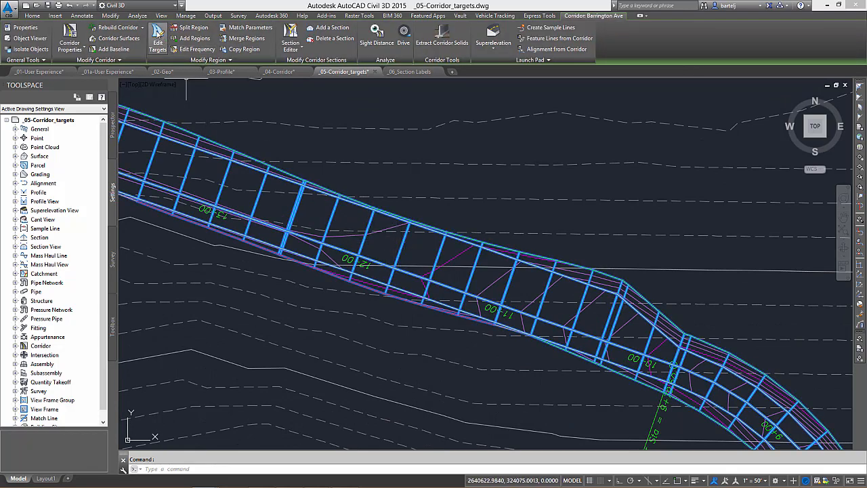
left_click(157, 31)
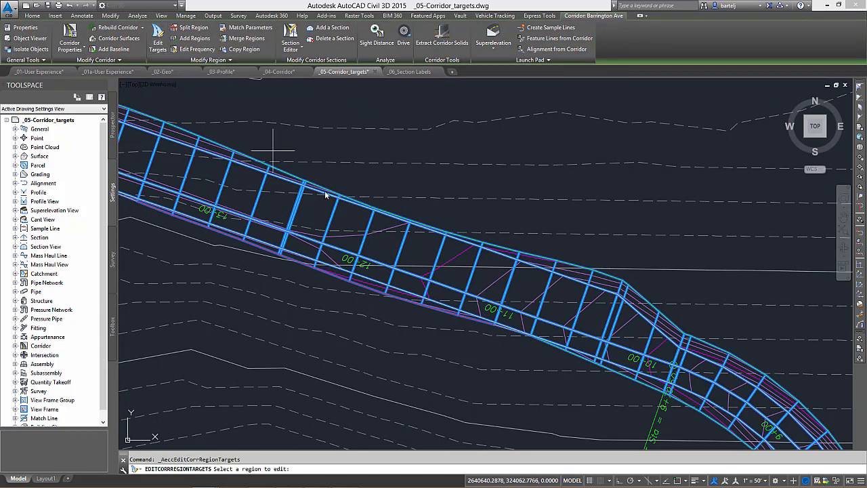
left_click(370, 229)
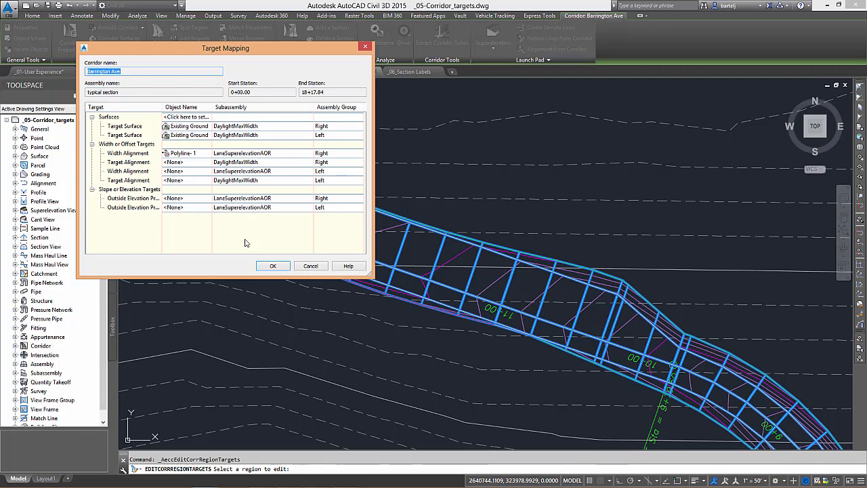
left_click(272, 266)
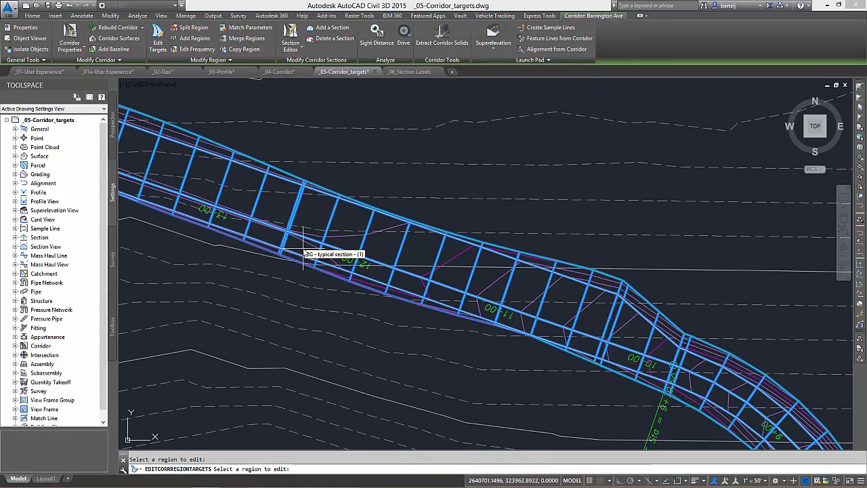
- Examine the typical section assembly beside the surface contours, including its lanes and daylight slopes
scroll(515, 286, "down", 5)
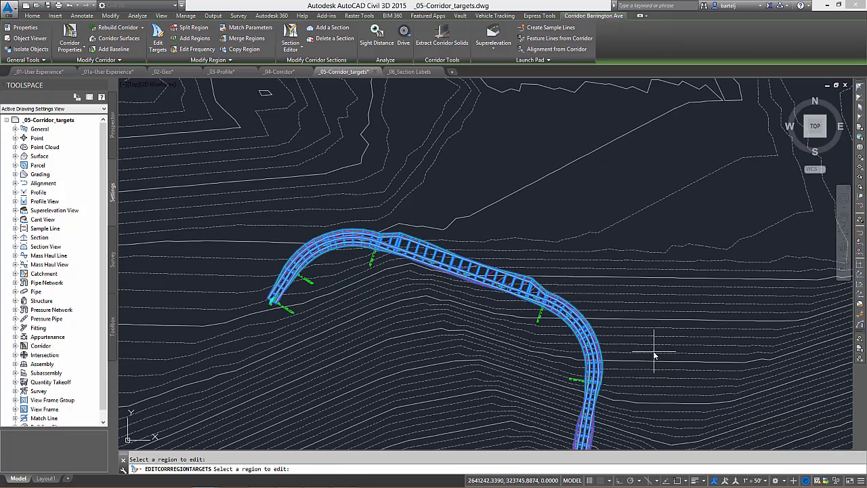
middle_click_drag(654, 348, 216, 236)
middle_click_drag(652, 322, 473, 190)
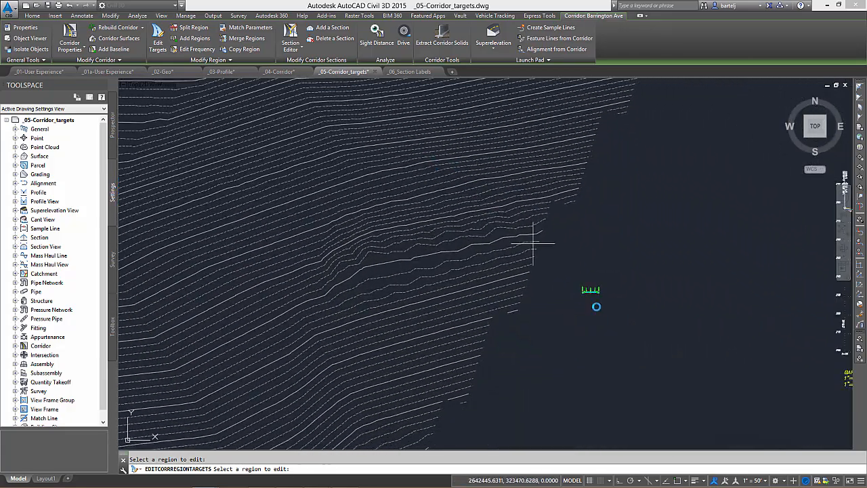
scroll(598, 297, "up", 2)
scroll(598, 298, "up", 12)
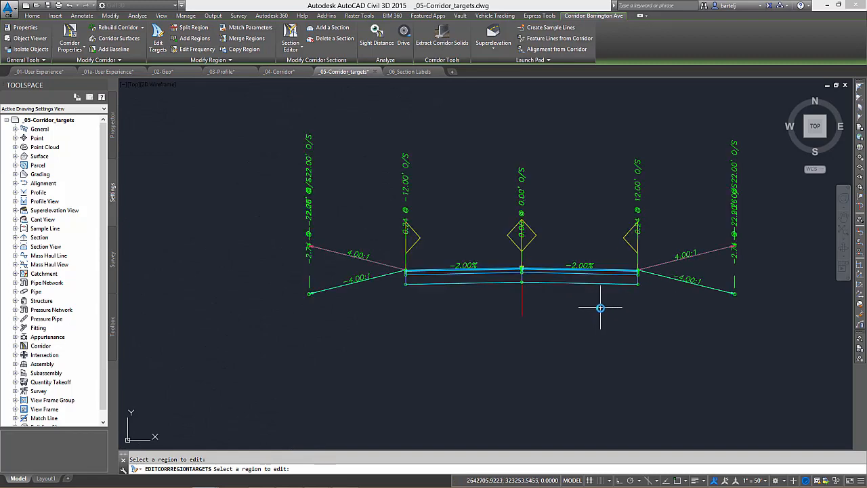
scroll(566, 309, "up", 2)
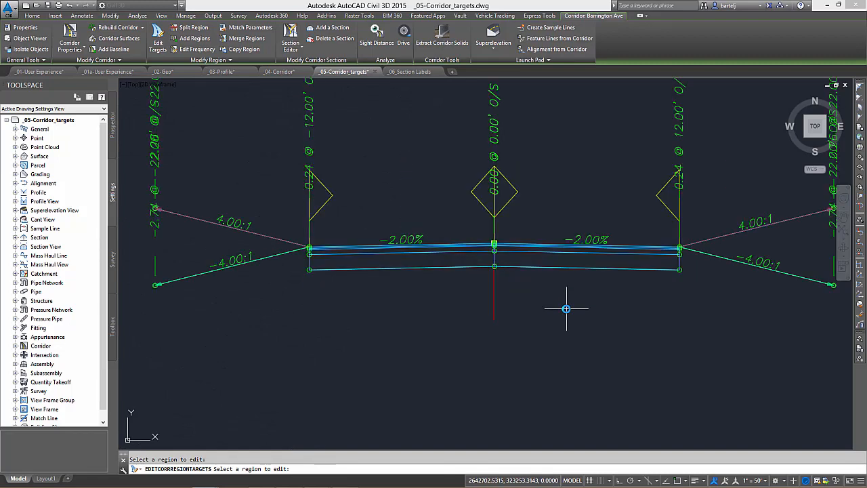
- Replace the right lane of the typical section assembly with the LaneOutsideSuperMultiLayer subassembly, keeping similar targets and the existing attachment point
scroll(566, 309, "down", 2)
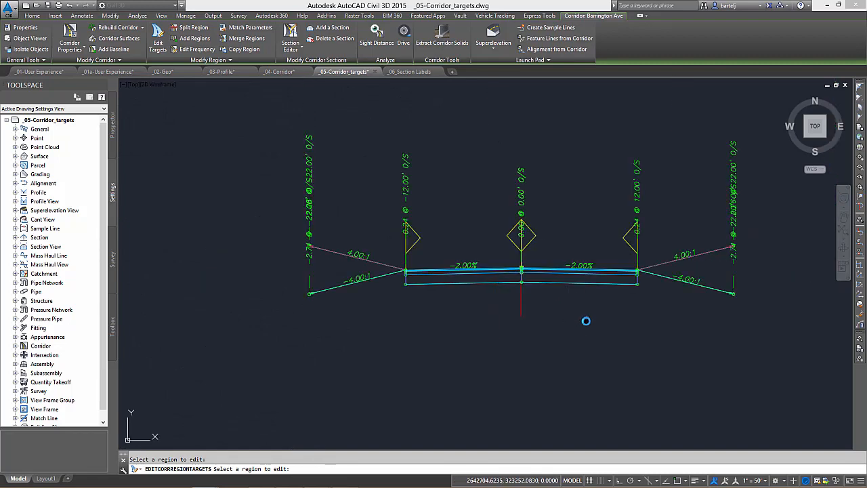
middle_click_drag(586, 319, 455, 309)
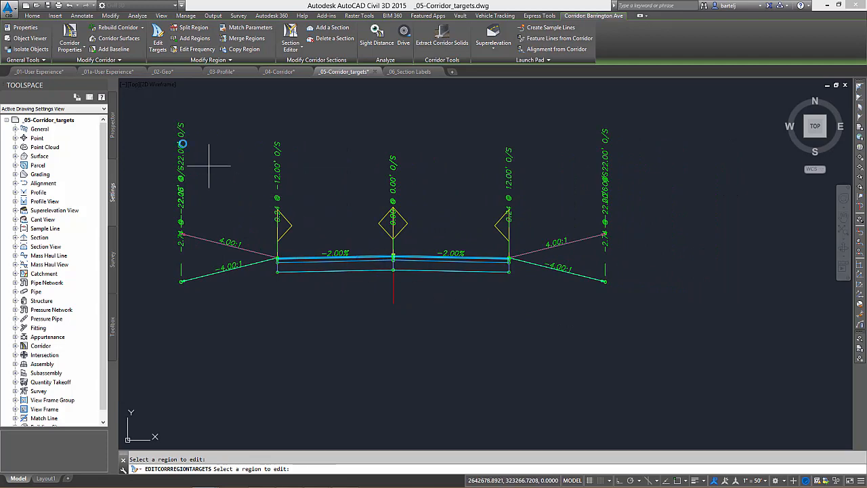
left_click(32, 15)
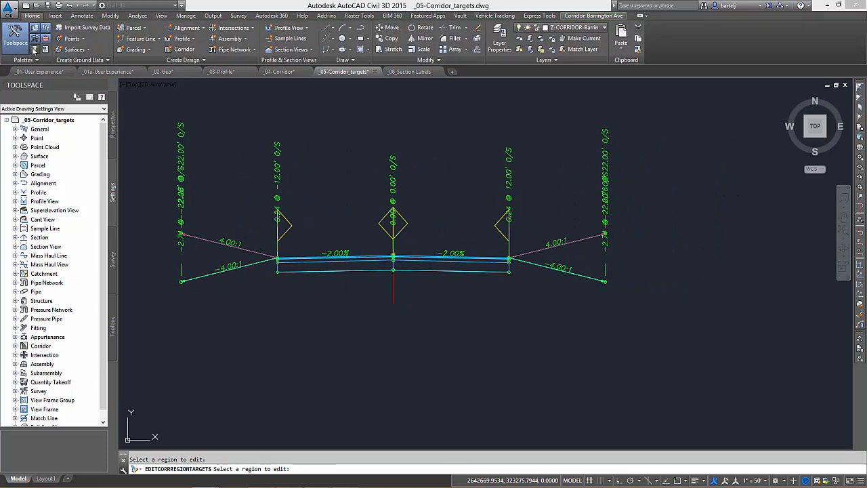
left_click(35, 49)
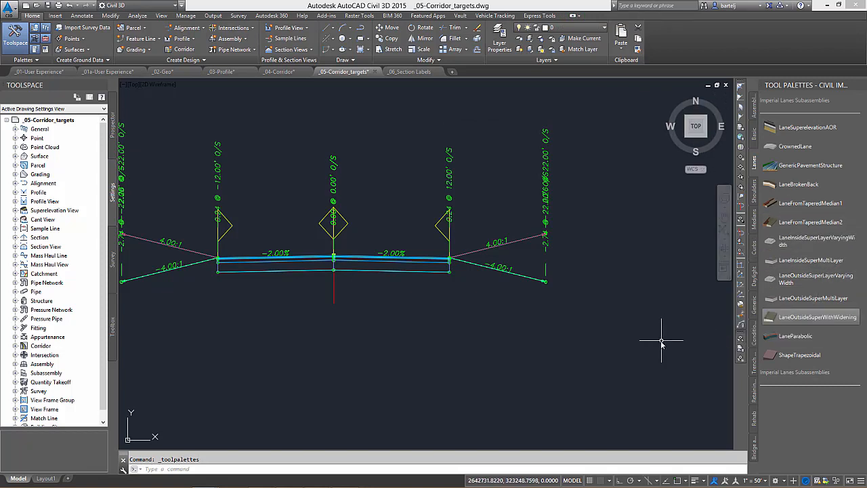
left_click(809, 298)
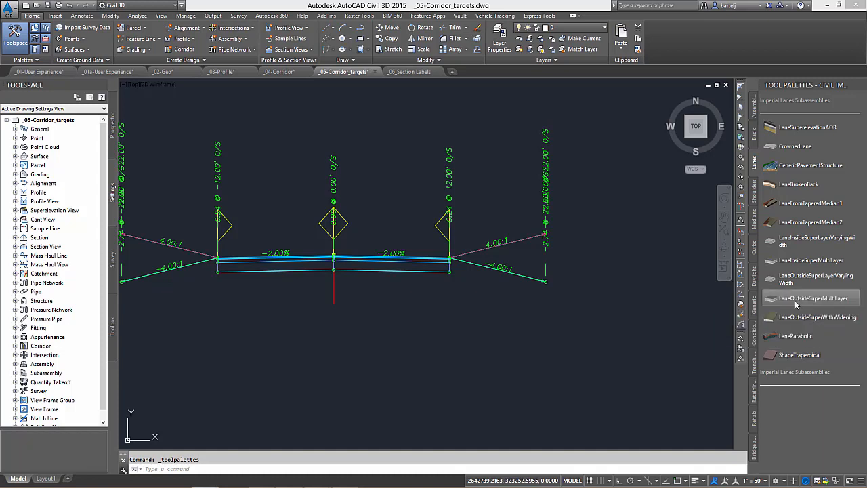
right_click(472, 331)
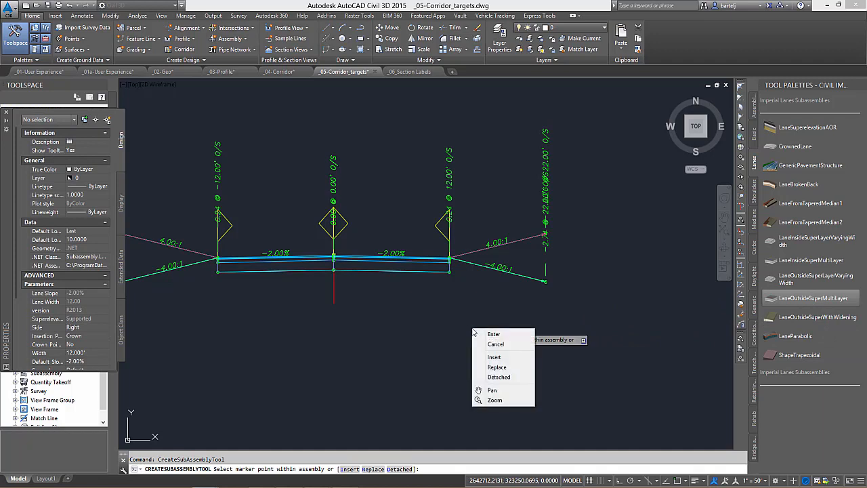
left_click(498, 367)
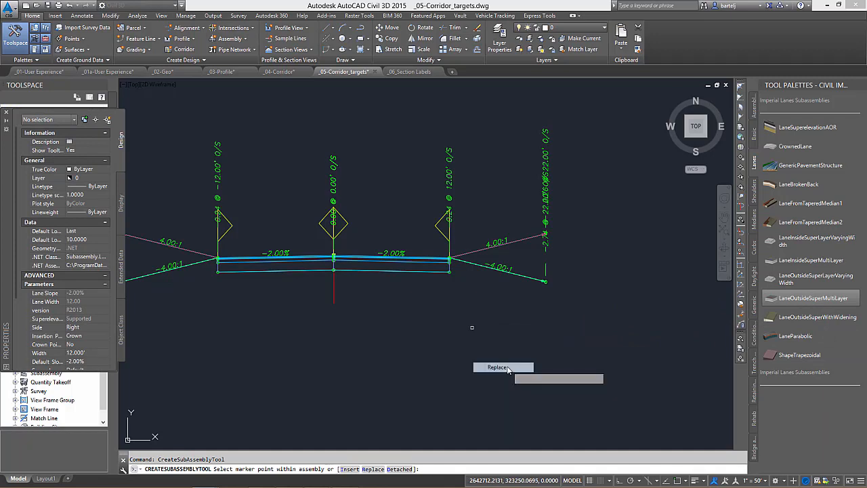
left_click(389, 273)
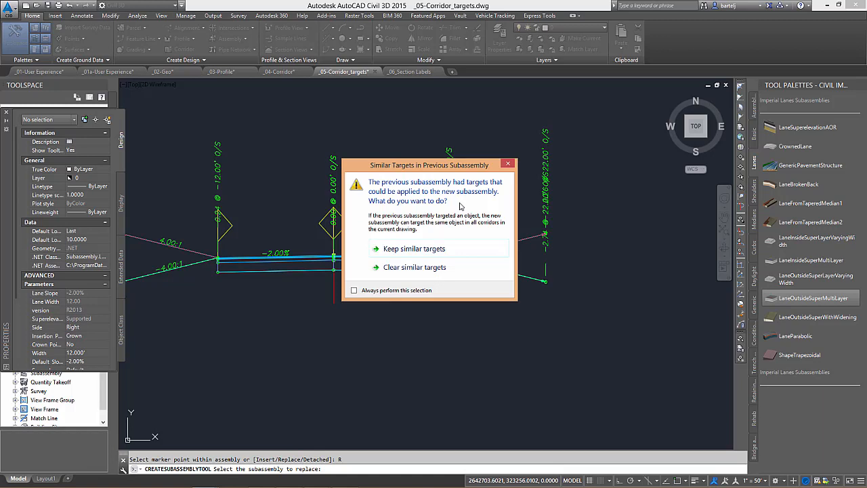
left_click(429, 250)
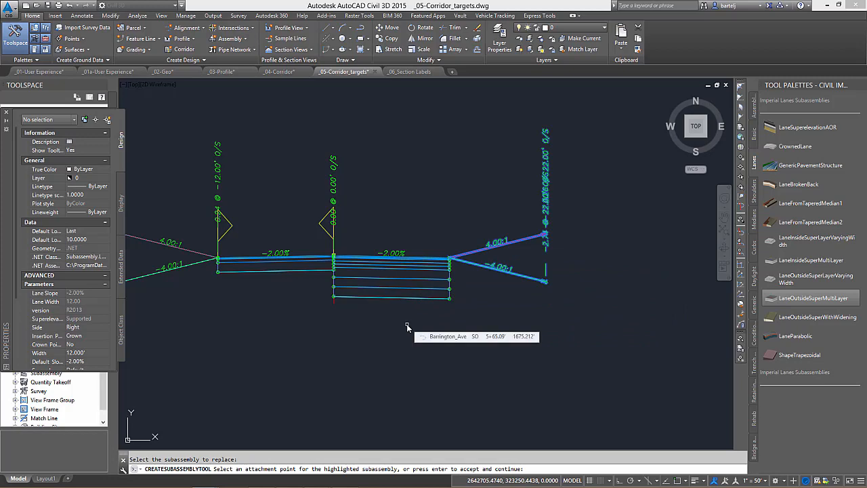
key("Return")
key("Escape")
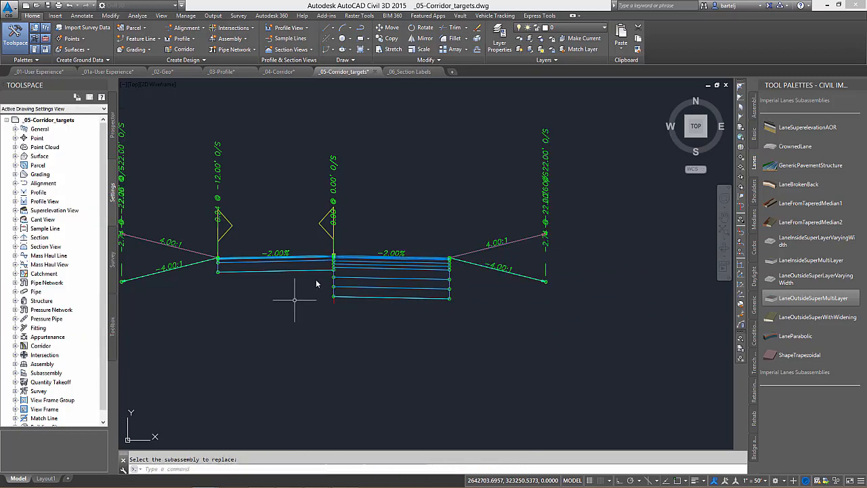
- Rebuild the Barrington Ave corridor in the _05-Corridor_targets drawing
scroll(315, 283, "down", 6)
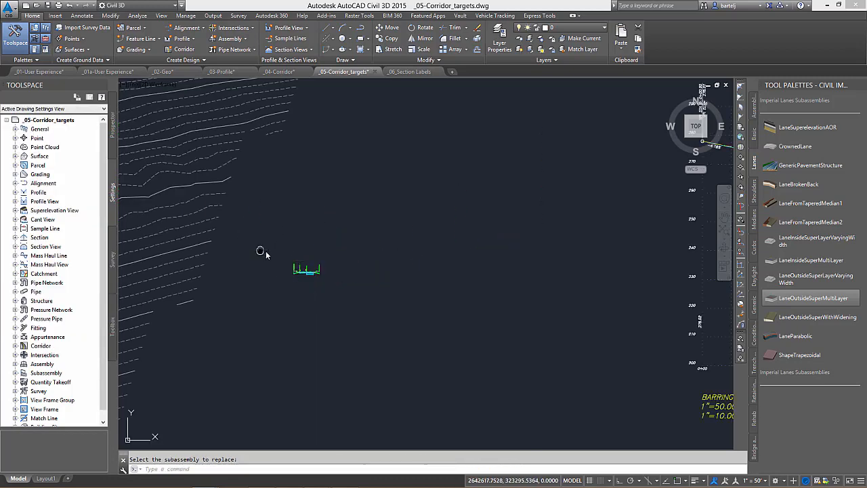
middle_click_drag(265, 251, 591, 268)
scroll(319, 233, "down", 4)
middle_click_drag(238, 227, 605, 294)
scroll(397, 199, "up", 2)
scroll(338, 199, "up", 5)
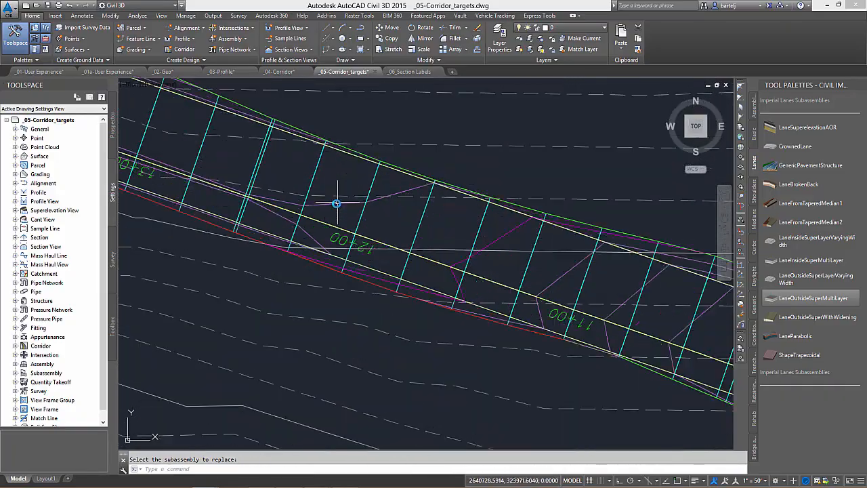
left_click(112, 134)
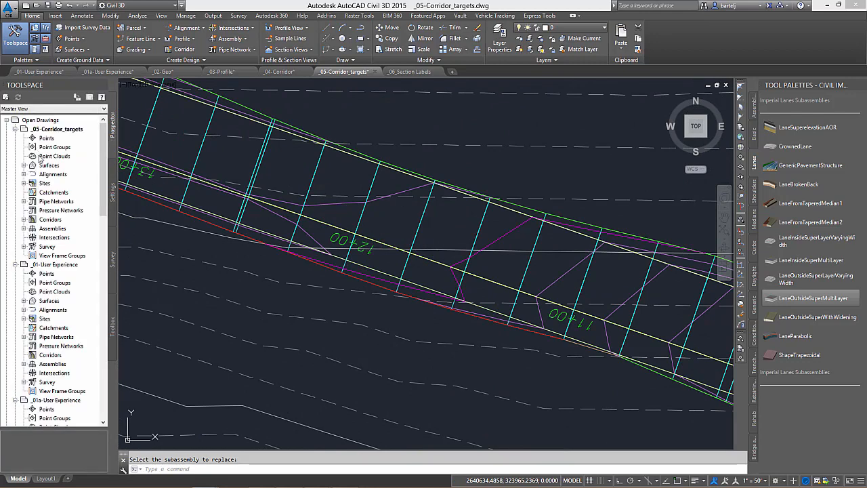
left_click(24, 220)
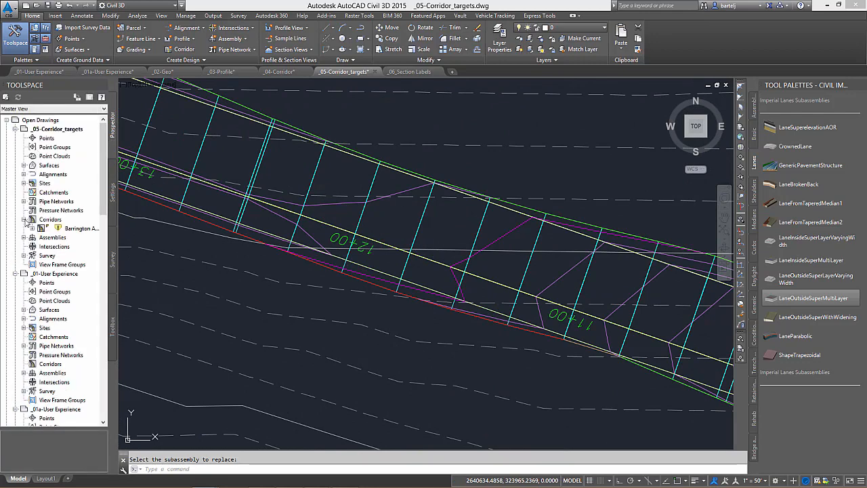
right_click(76, 230)
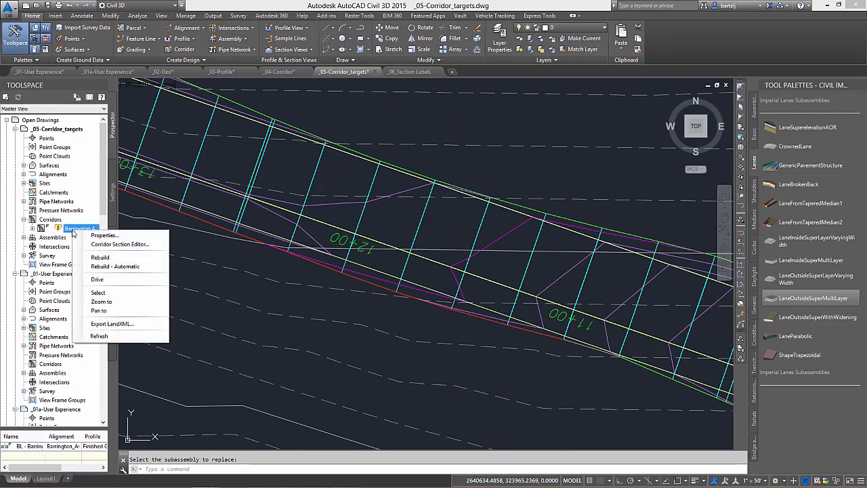
left_click(102, 258)
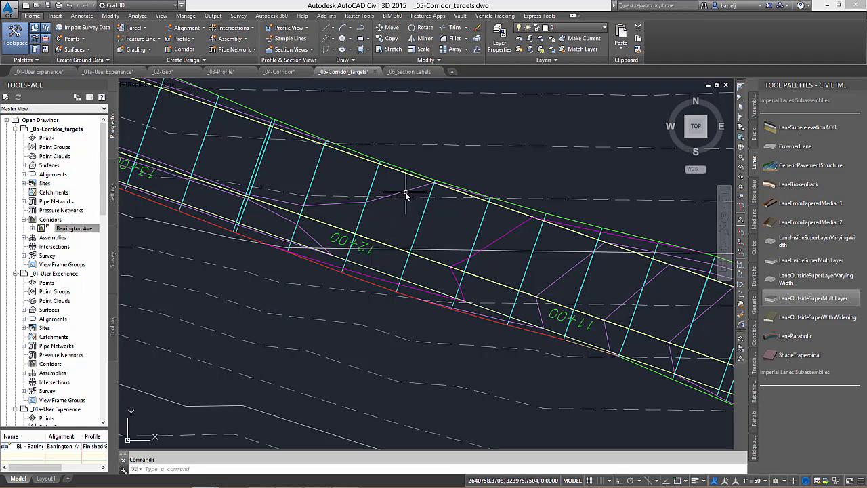
- Review the target mapping of the Barrington Ave corridor region near station 12+00, checking the width target of the replaced right lane
left_click(380, 246)
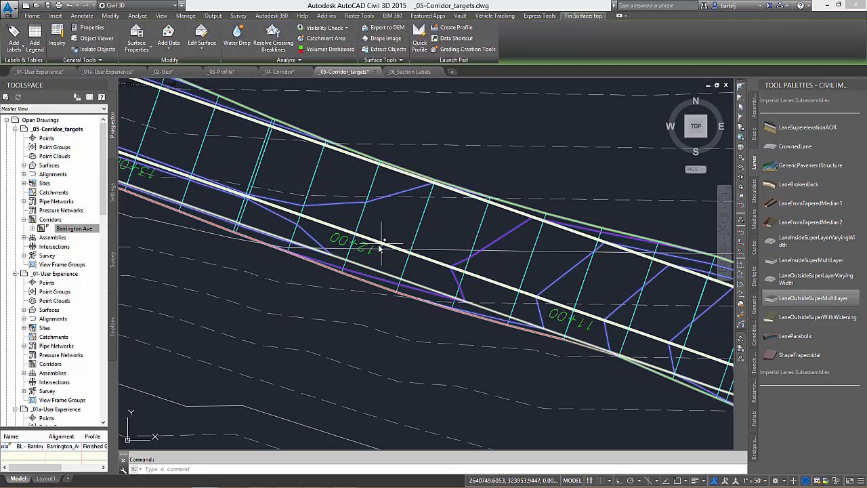
key("Escape")
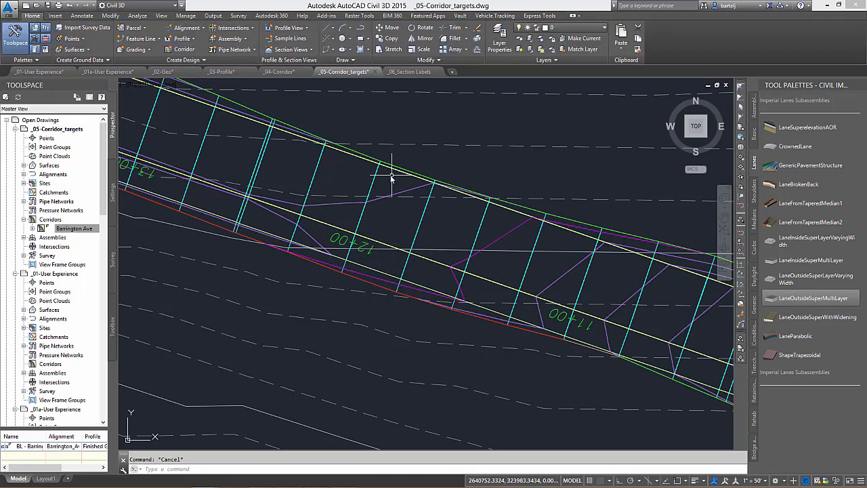
left_click(317, 147)
left_click(158, 41)
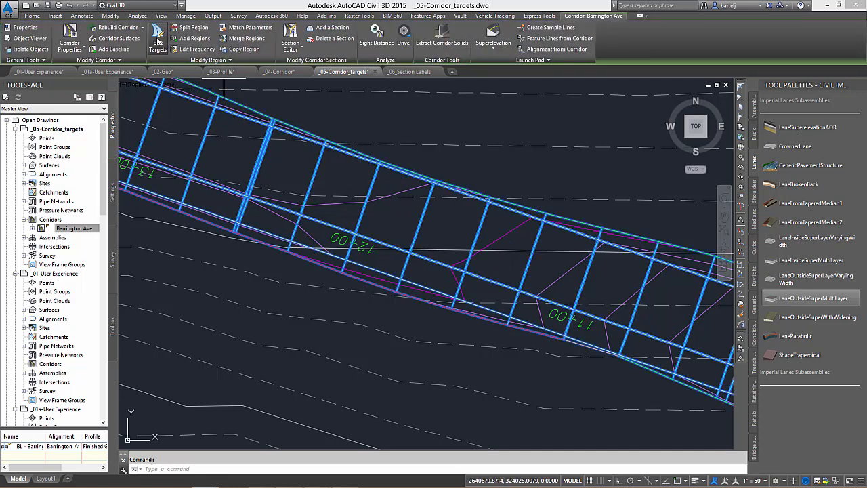
left_click(375, 226)
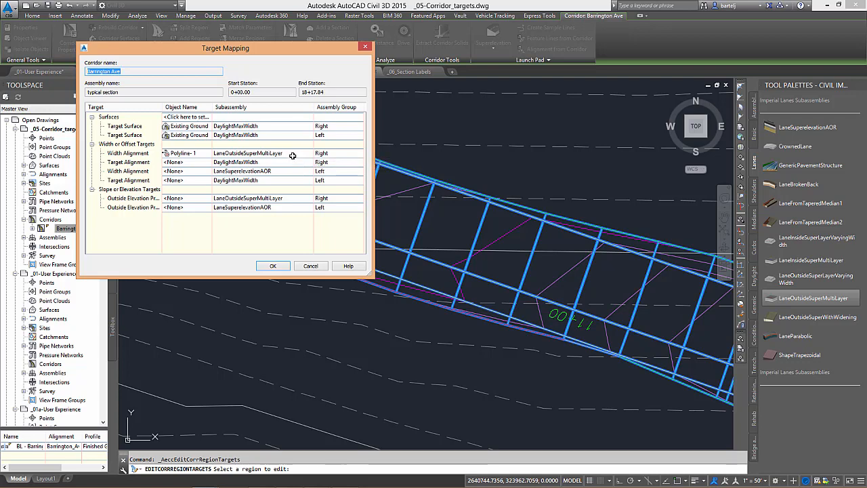
left_click(273, 267)
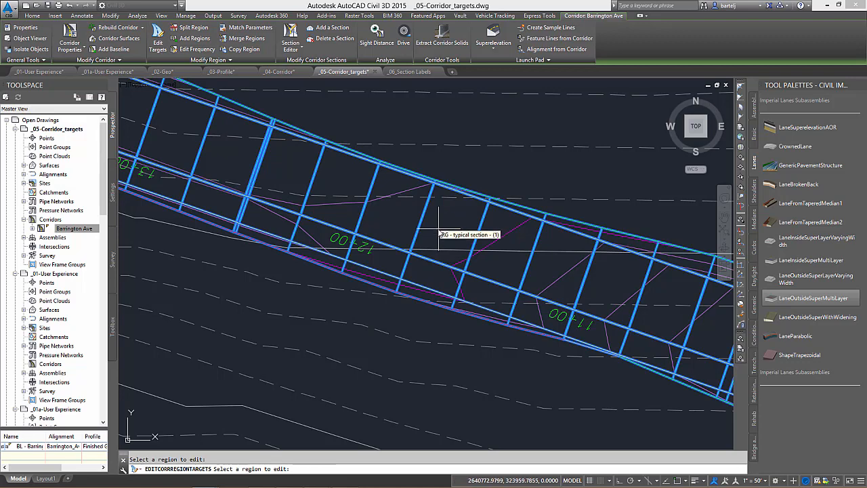
key("Escape")
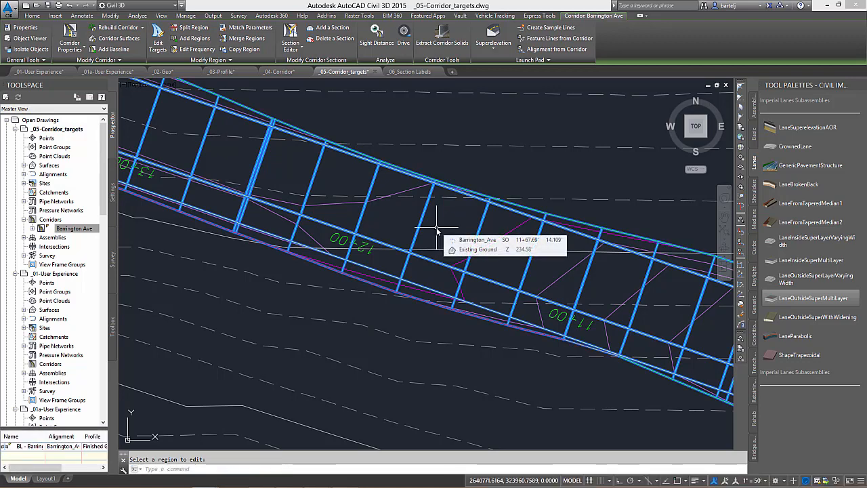
key("Escape")
- Inspect the Barrington Ave corridor in 3D with the Object Viewer, orbiting to see the lane's layers
left_click(422, 215)
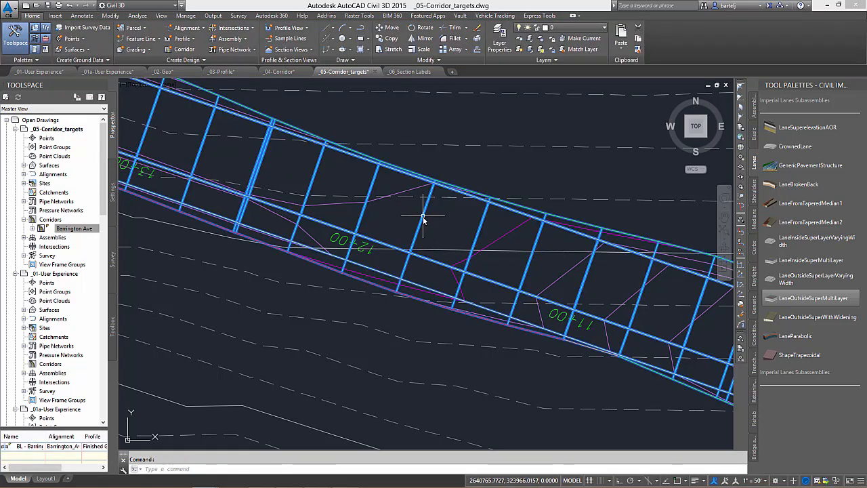
right_click(433, 229)
left_click(463, 393)
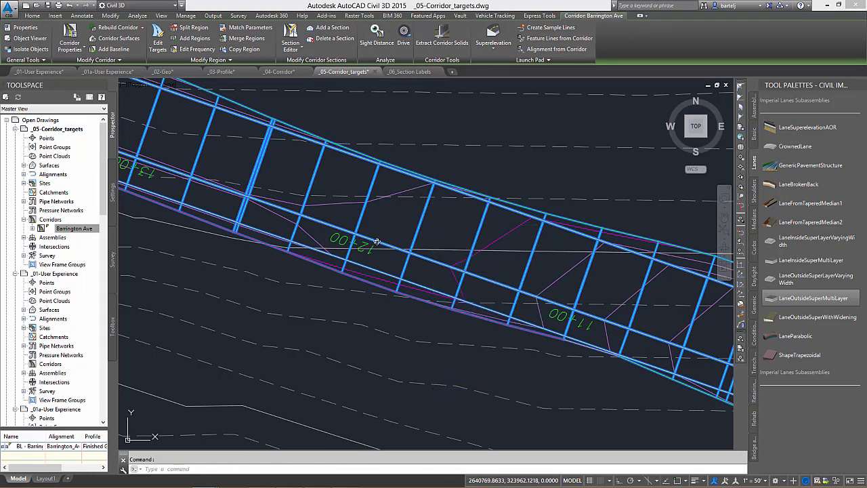
left_click_drag(268, 201, 281, 235)
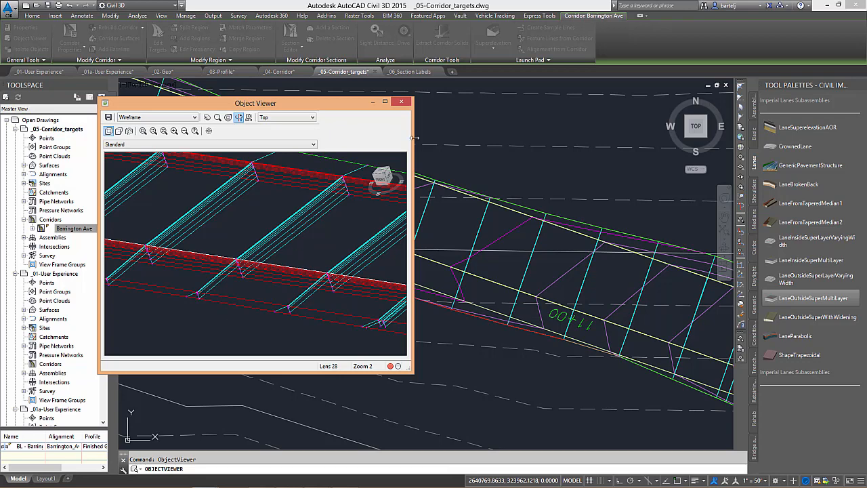
left_click(401, 101)
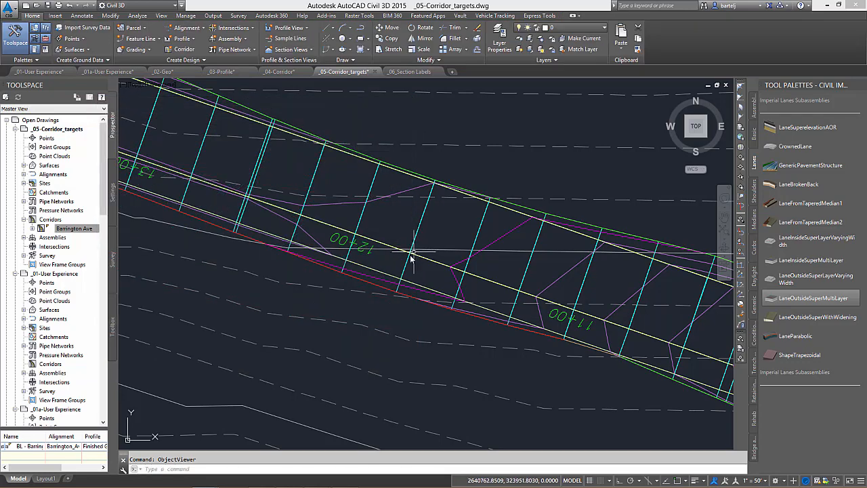
- Switch to the _06_Section Labels drawing and set the annotation scale to 1" = 50'
mouse_move(407, 259)
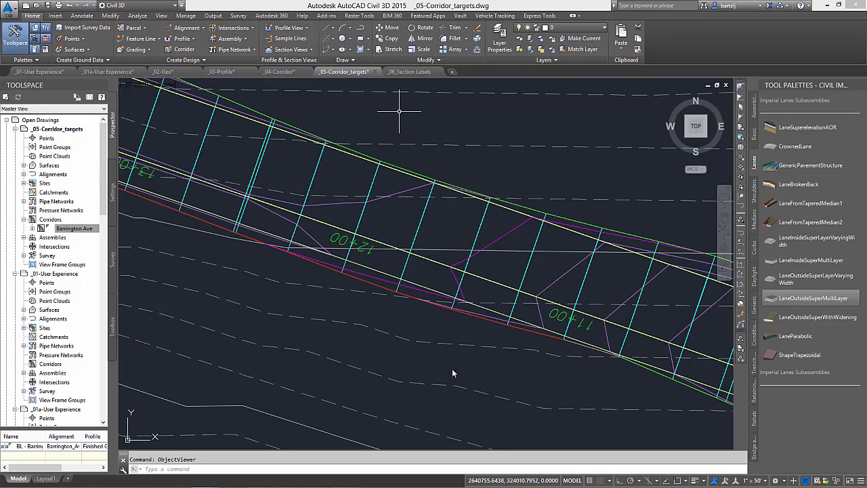
left_click(412, 72)
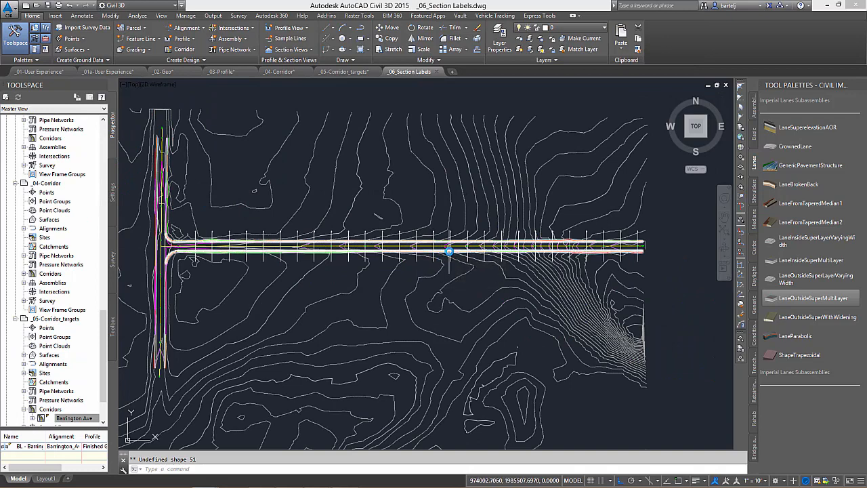
scroll(449, 251, "up", 5)
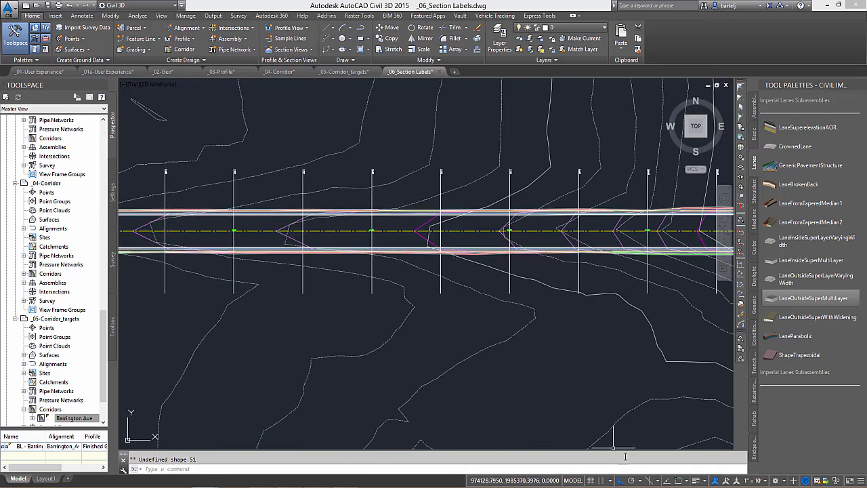
left_click(758, 481)
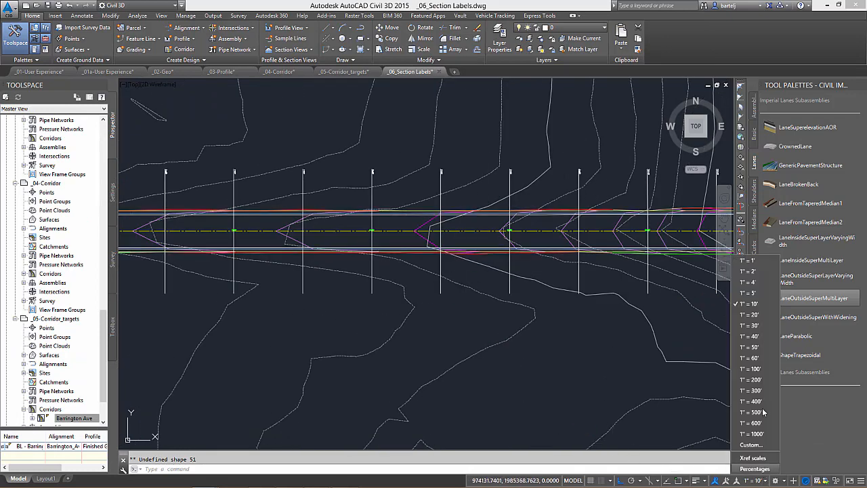
left_click(755, 347)
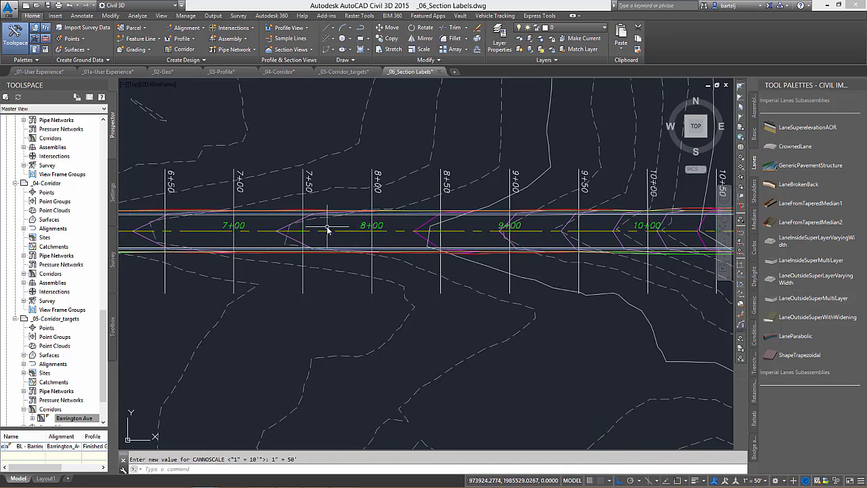
- Set the annotation scale of the _06_Section Labels drawing to 1" = 10'
scroll(330, 232, "up", 2)
middle_click_drag(360, 260, 257, 253)
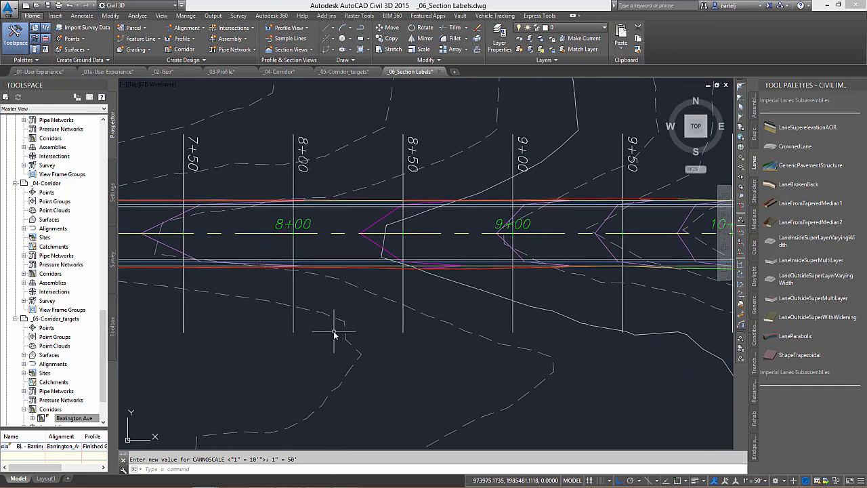
scroll(334, 335, "down", 2)
middle_click_drag(449, 345, 280, 309)
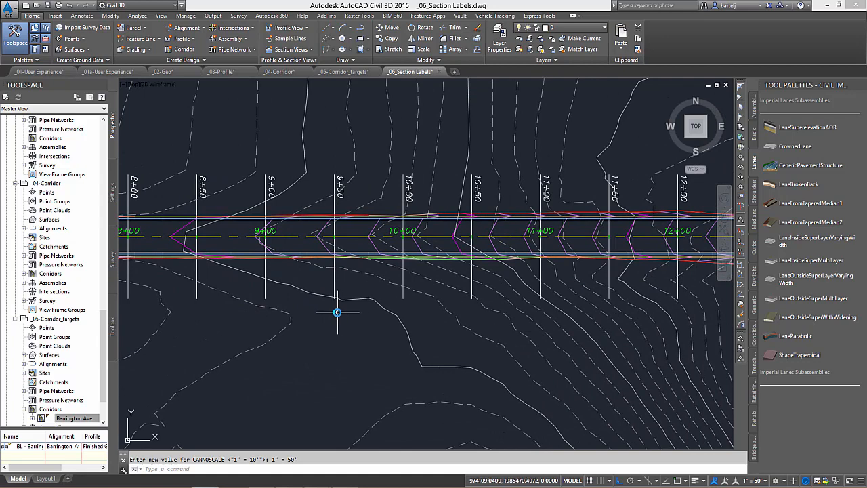
mouse_move(337, 312)
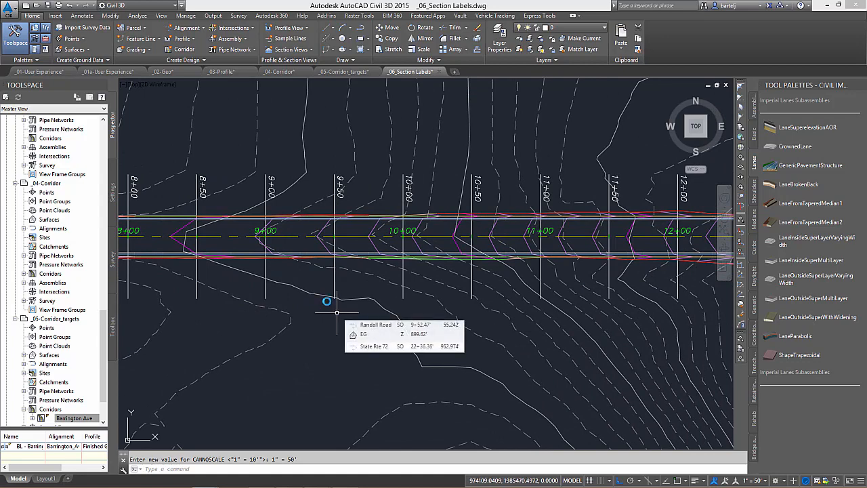
scroll(319, 337, "down", 5)
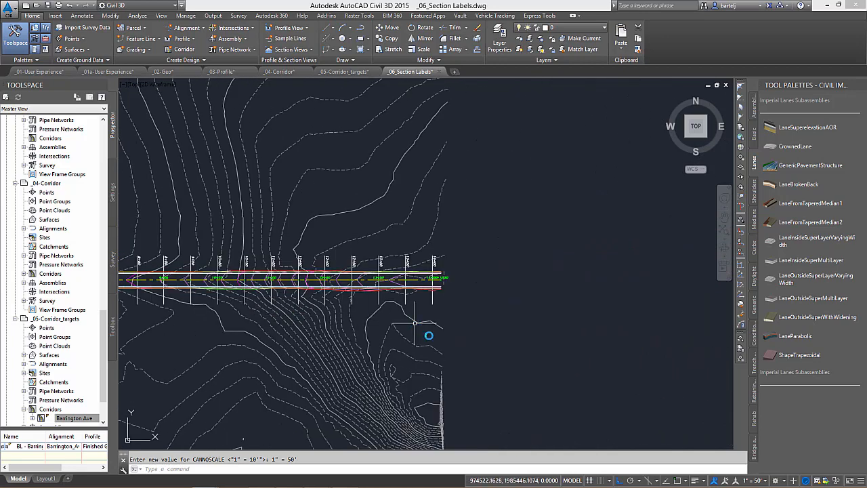
left_click(764, 481)
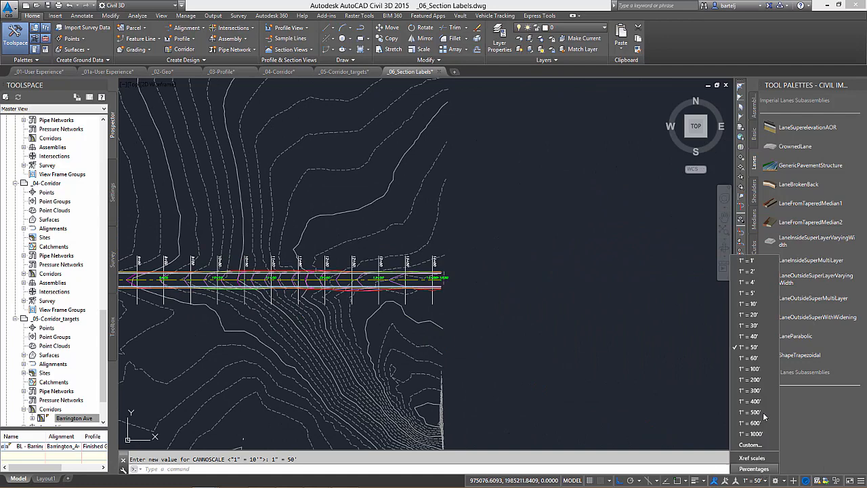
left_click(768, 306)
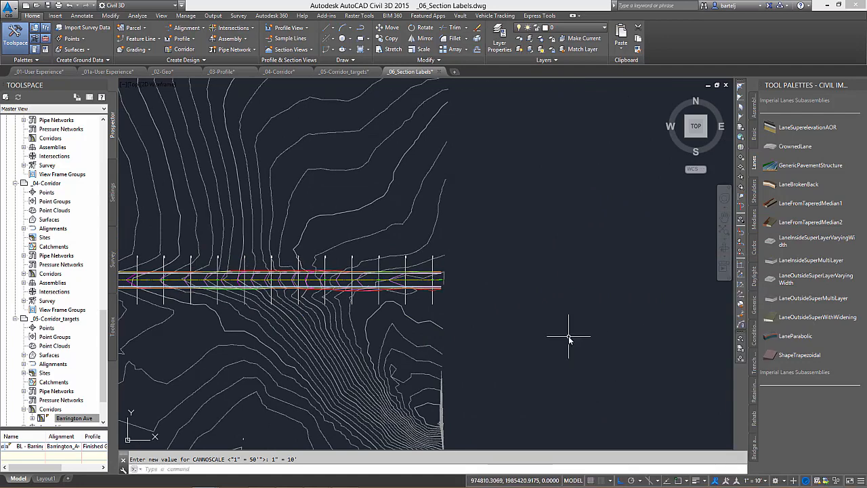
- Create a section view of Randall Road for sample line 8+00.00 in the empty area east of the corridor and examine its labels
middle_click_drag(529, 315, 464, 310)
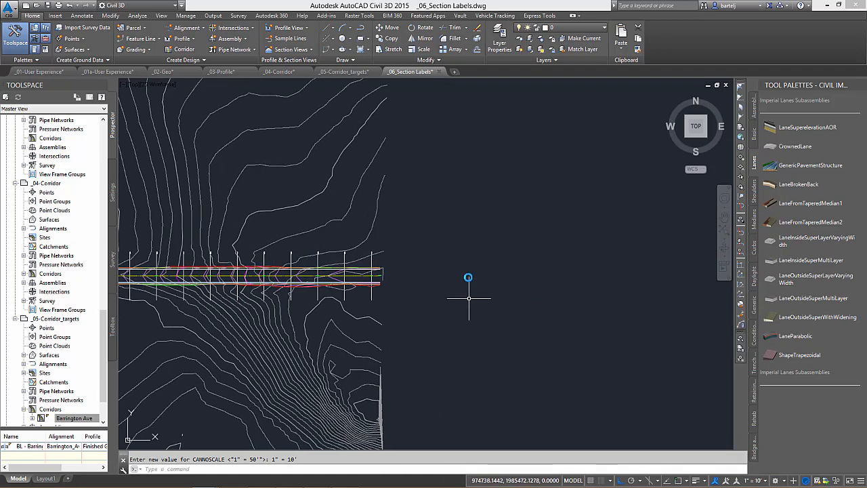
left_click(302, 51)
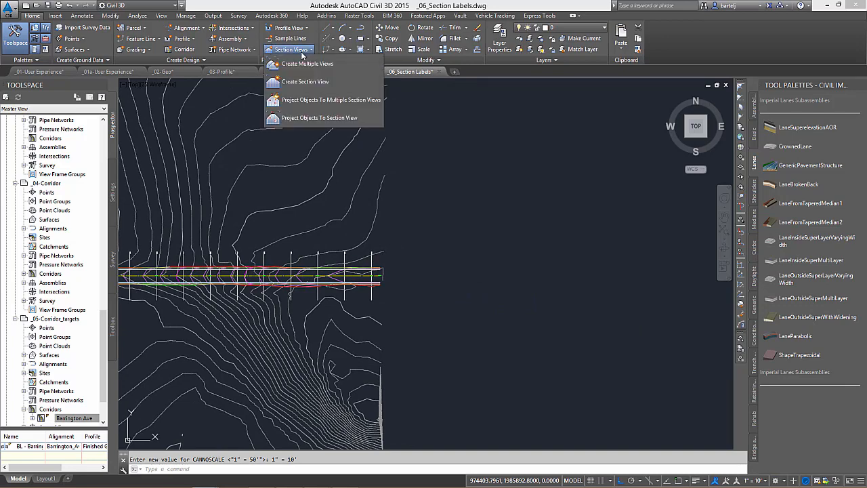
left_click(305, 81)
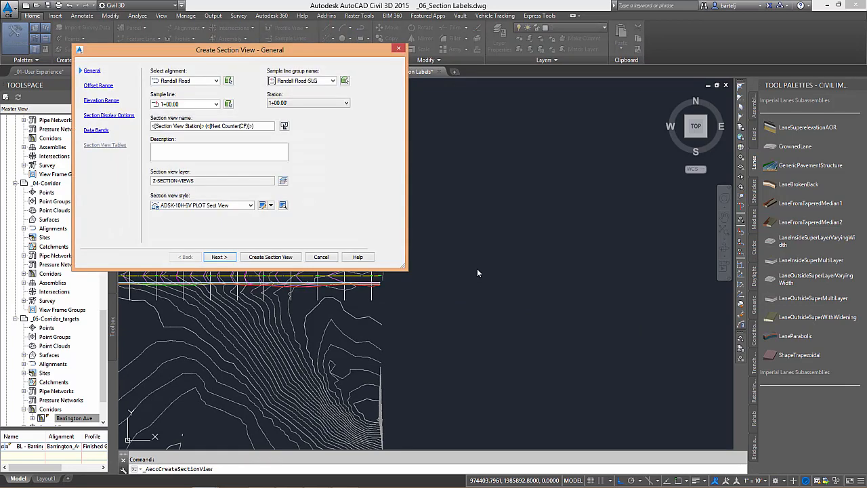
left_click(217, 104)
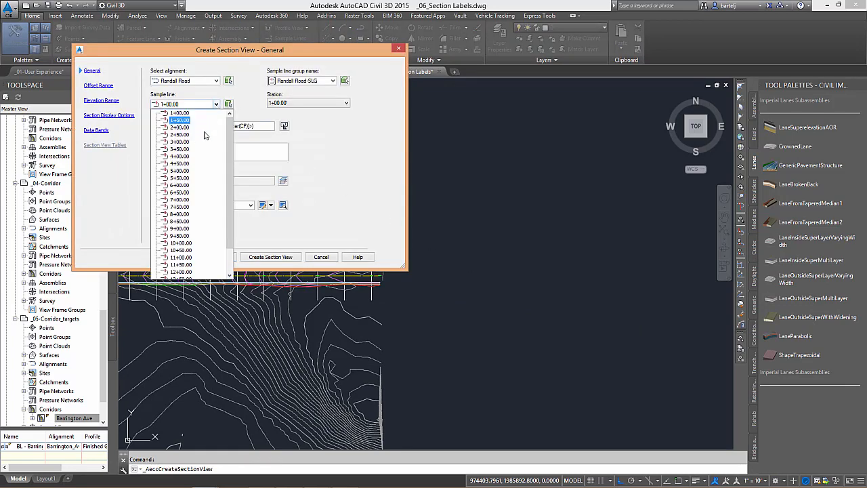
left_click(182, 214)
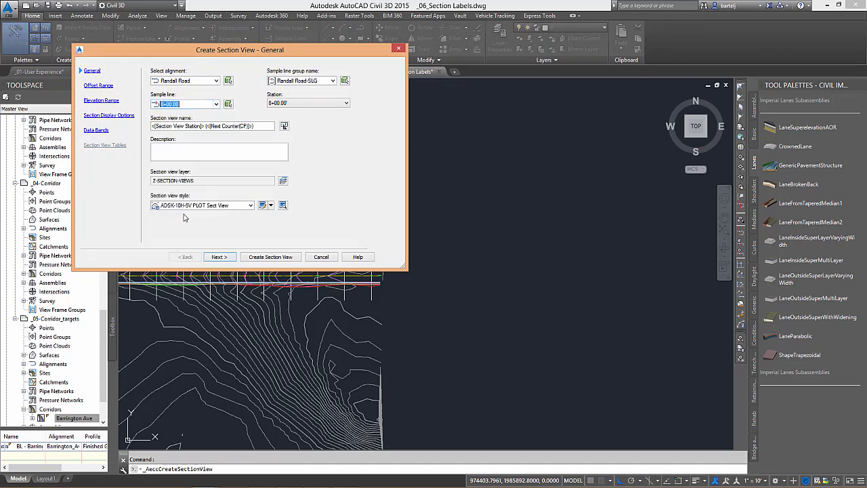
left_click(265, 257)
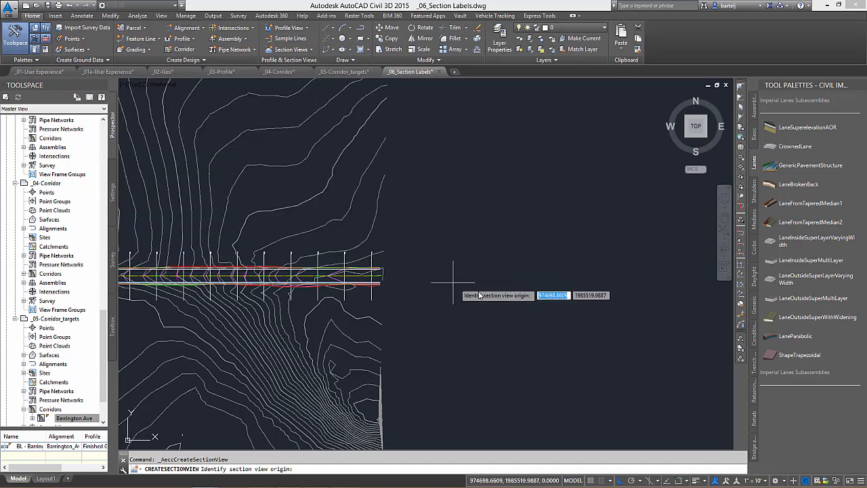
left_click(501, 293)
scroll(502, 301, "up", 6)
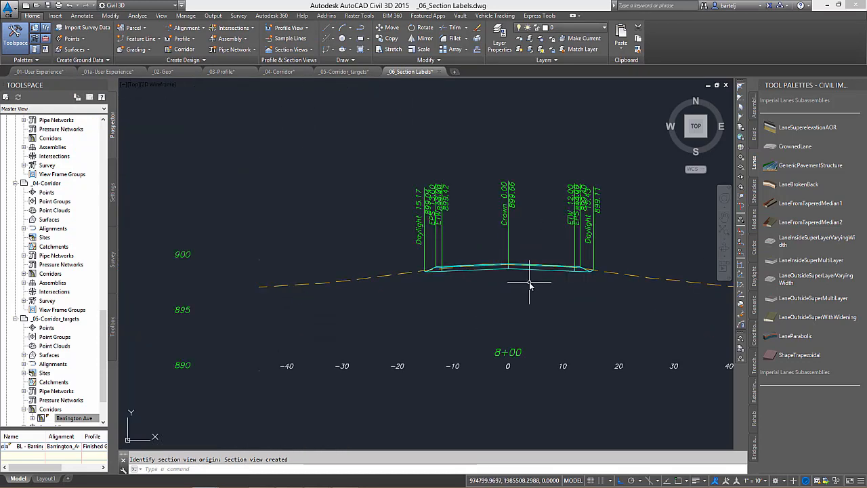
scroll(529, 282, "up", 2)
scroll(477, 292, "up", 2)
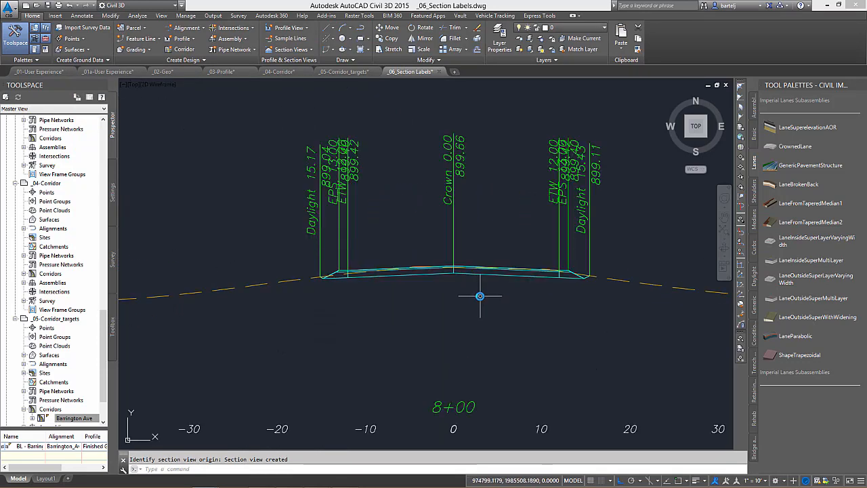
middle_click_drag(477, 296, 465, 309)
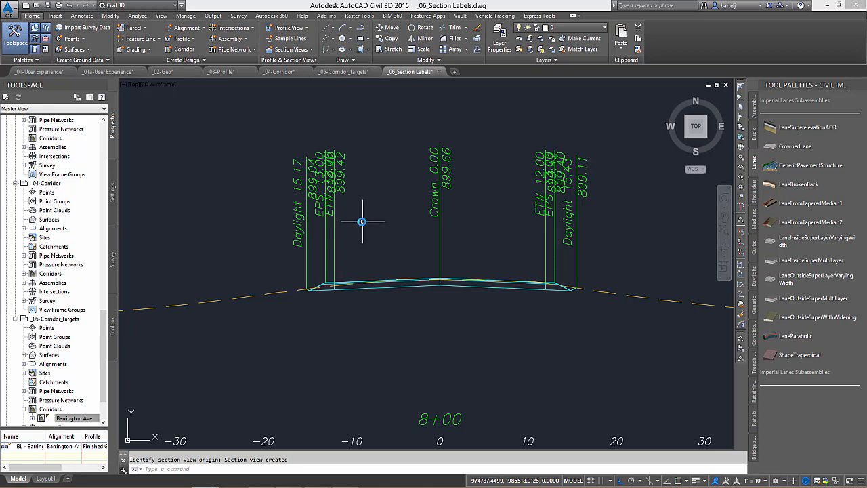
mouse_move(349, 222)
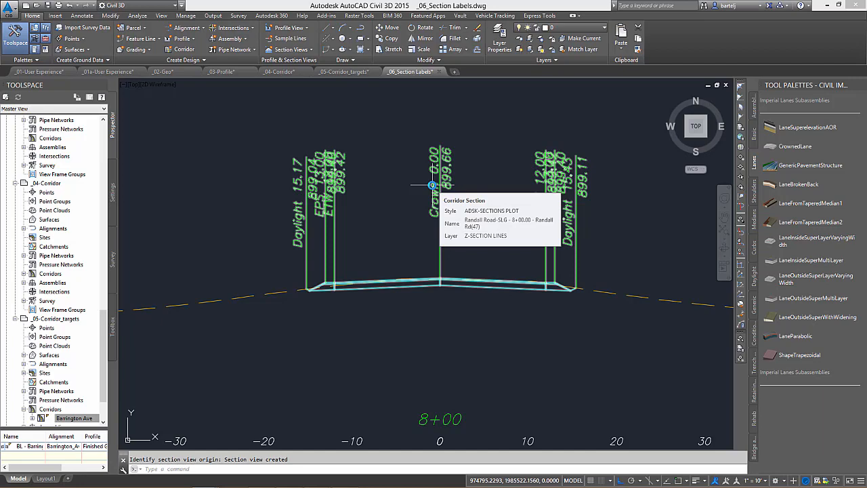
- Review the drawing's code set styles under the general multipurpose style settings, widening the settings tree to read their full names
left_click(113, 188)
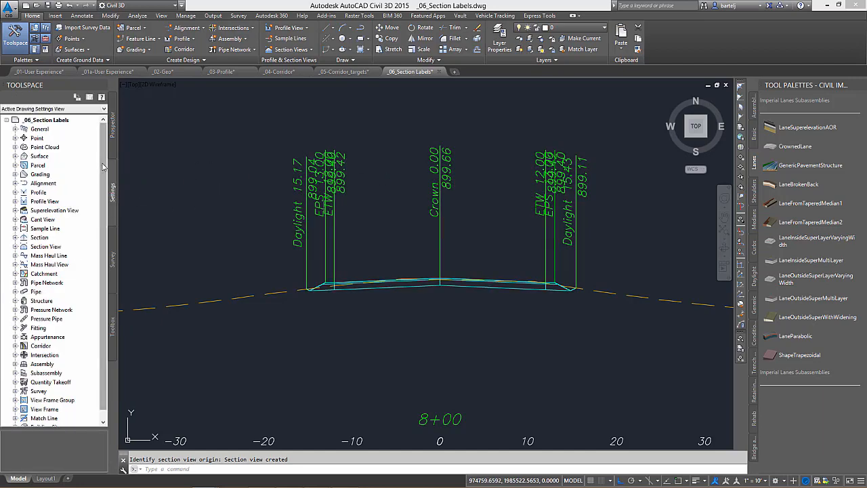
left_click(15, 128)
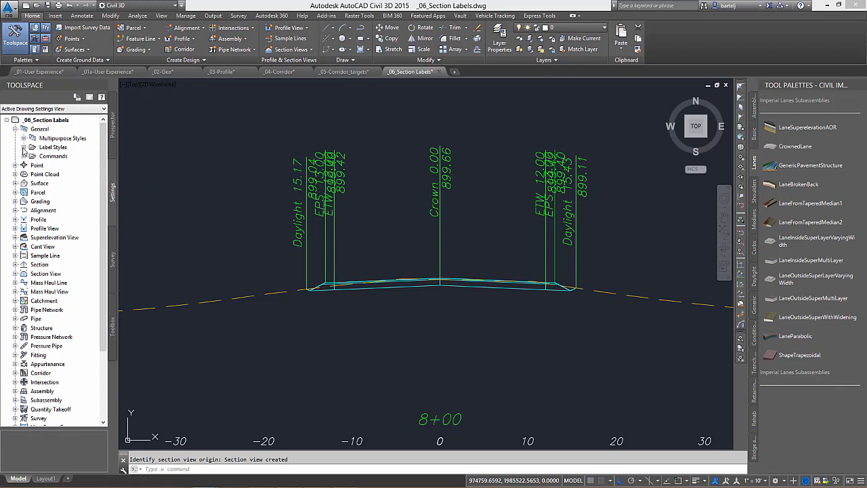
left_click(24, 147)
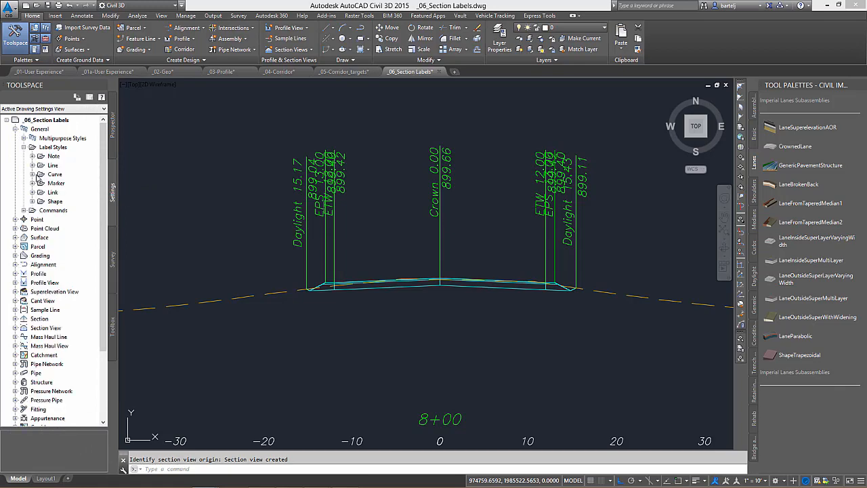
left_click(23, 138)
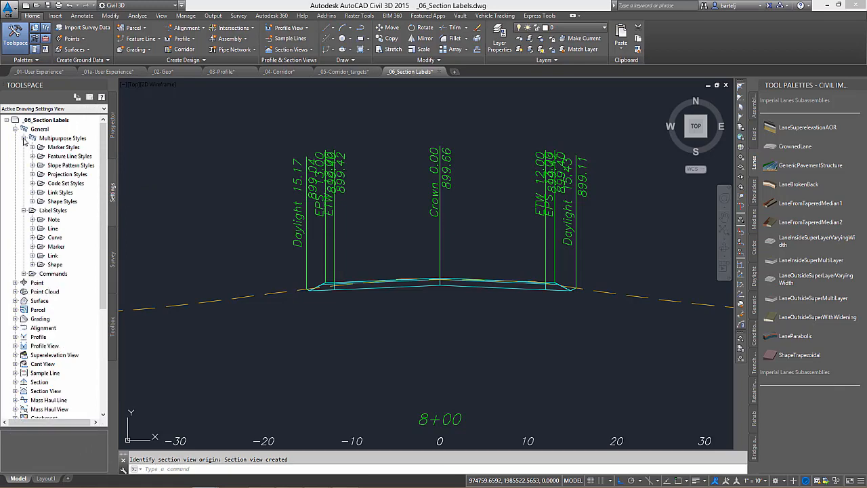
left_click(33, 183)
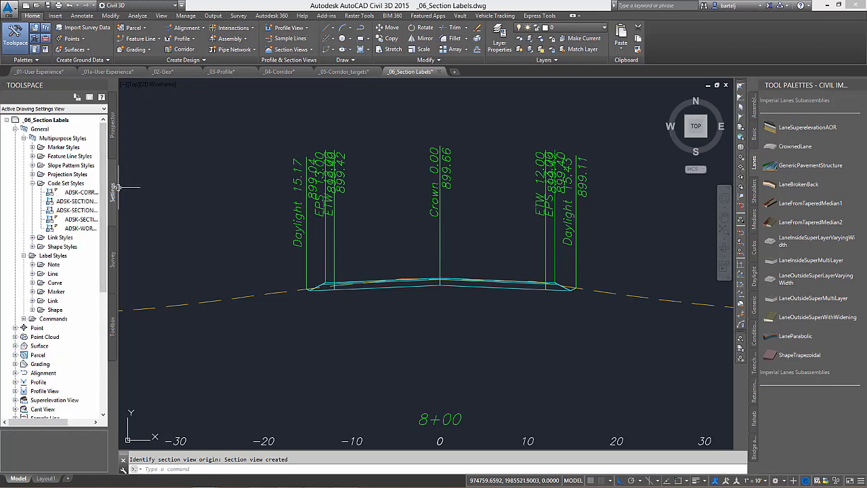
mouse_move(119, 189)
left_mouse_down()
mouse_move(139, 188)
mouse_move(157, 208)
left_mouse_up()
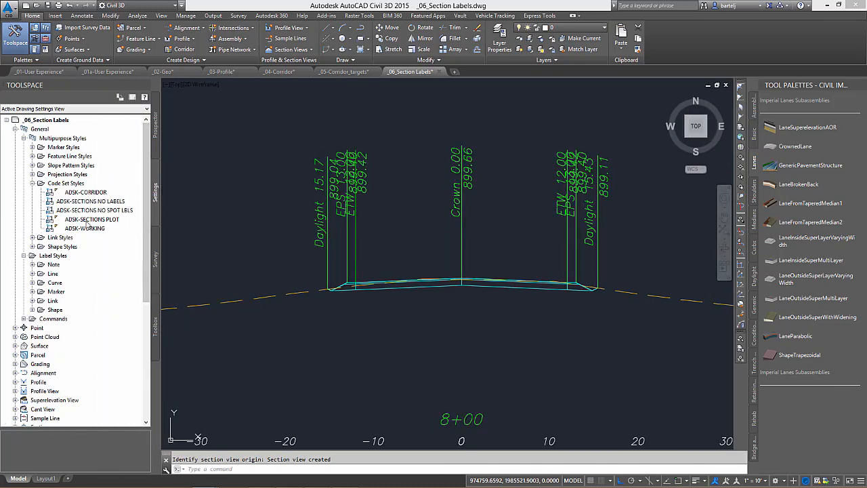
mouse_move(87, 224)
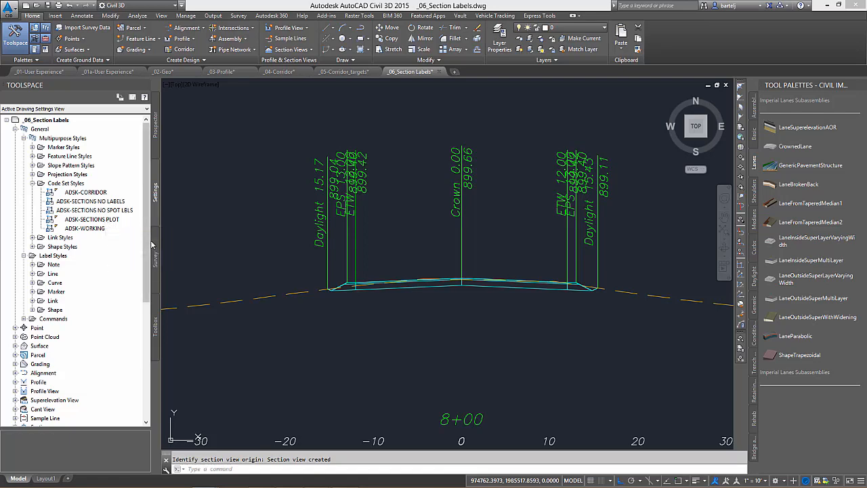
- Review the section label style types in the drawing settings, including Corridor Points, and compare them with the 8+00 section's labels
left_click(24, 138)
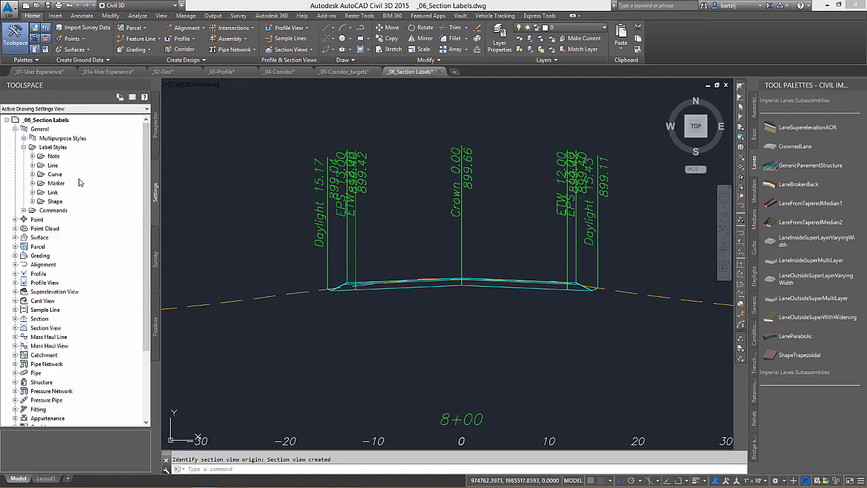
scroll(147, 181, "down", 3)
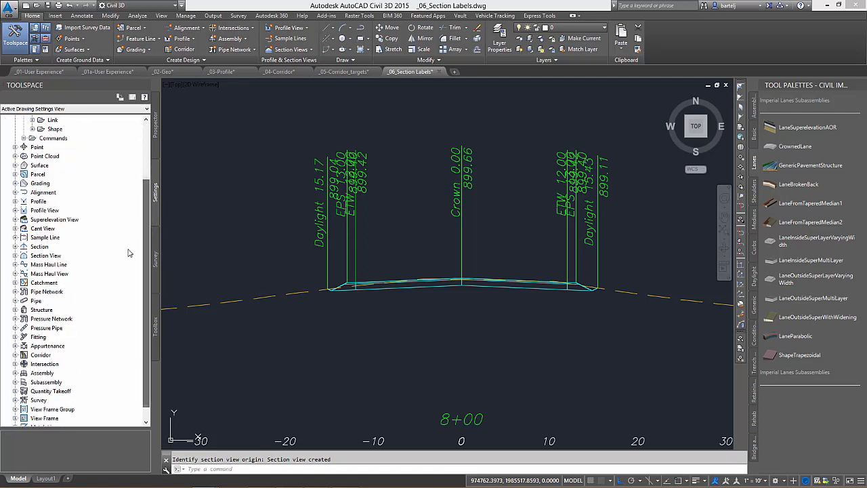
left_click(16, 247)
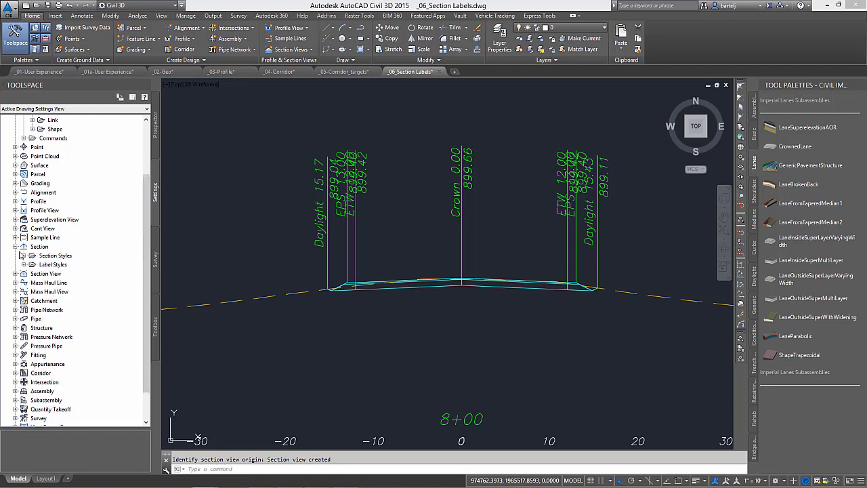
left_click(23, 265)
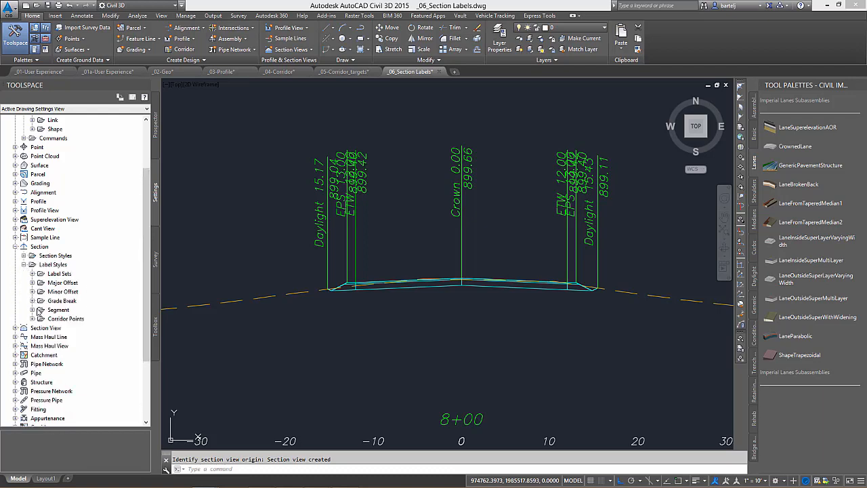
left_click(32, 318)
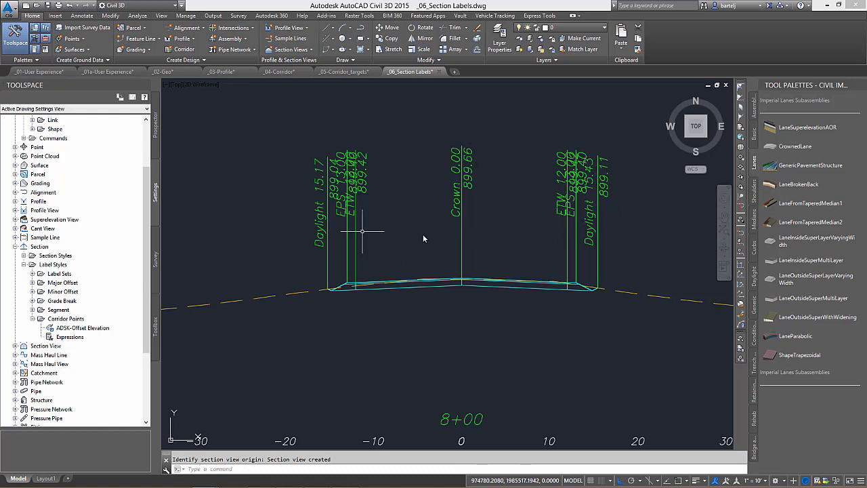
mouse_move(597, 216)
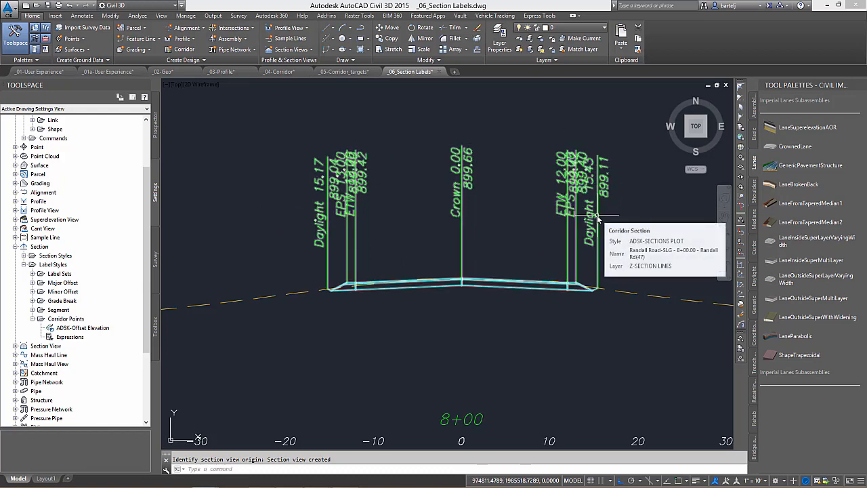
mouse_move(514, 231)
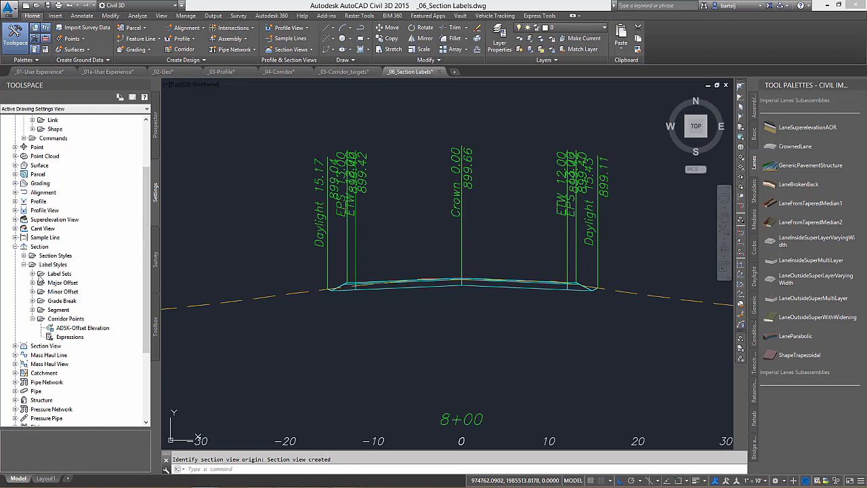
- Create a new section label set named ADSK Staggered in the drawing settings
left_click(32, 273)
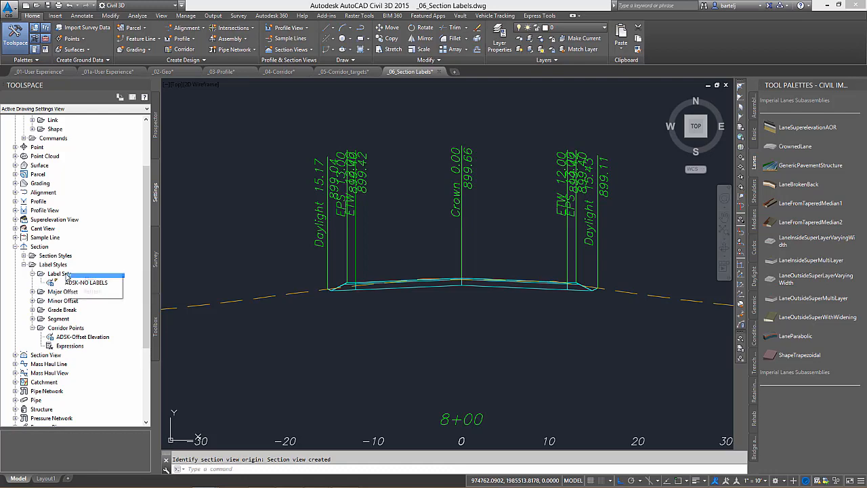
right_click(67, 275)
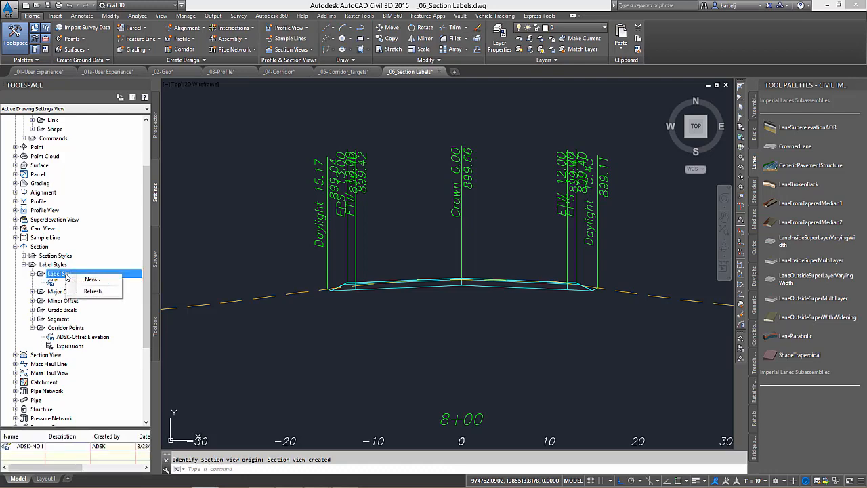
left_click(97, 279)
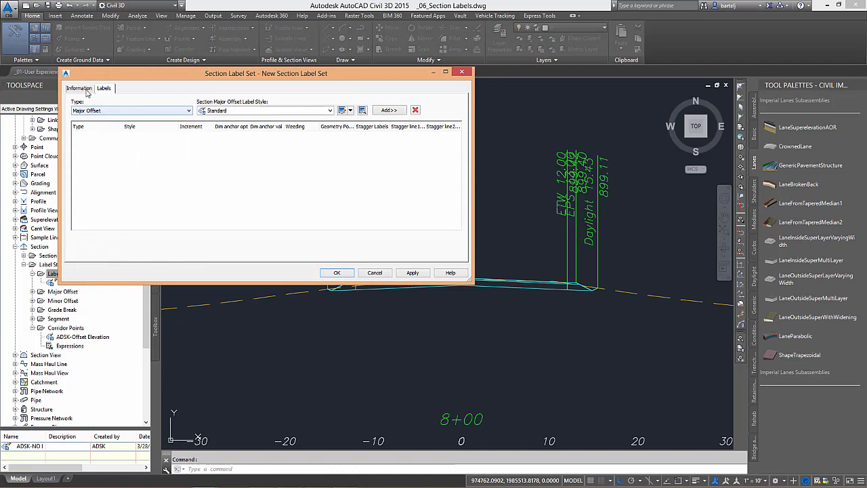
left_click(86, 89)
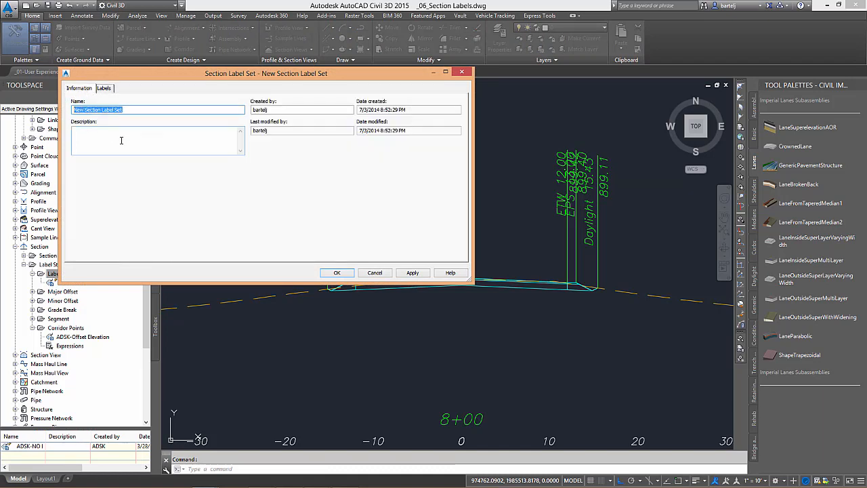
type("AS")
type("DSK")
type(" Stag")
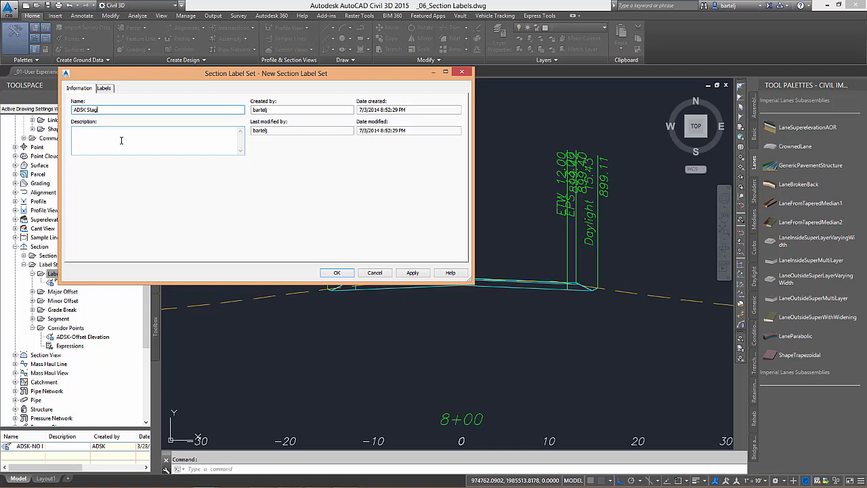
type("gered")
- Add a Corridor Points label with the ADSK-Offset Elevation style to the label set and stagger its labels to both sides
left_click(109, 88)
left_click(189, 110)
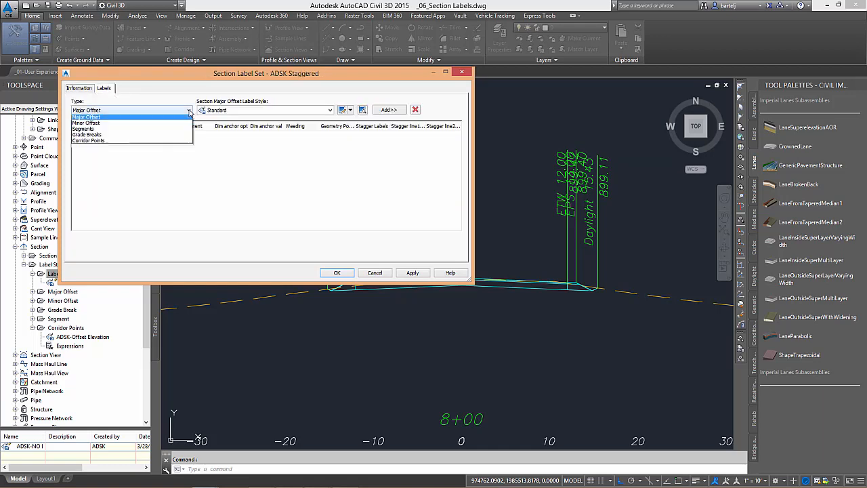
left_click(109, 149)
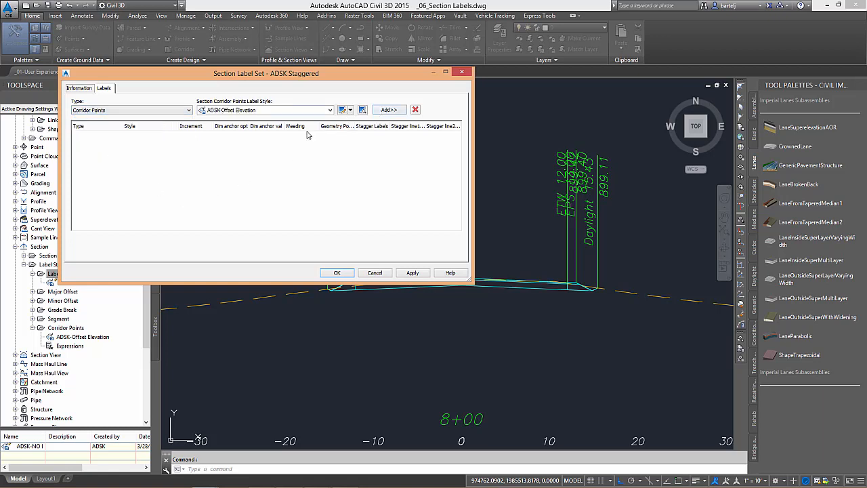
left_click(387, 110)
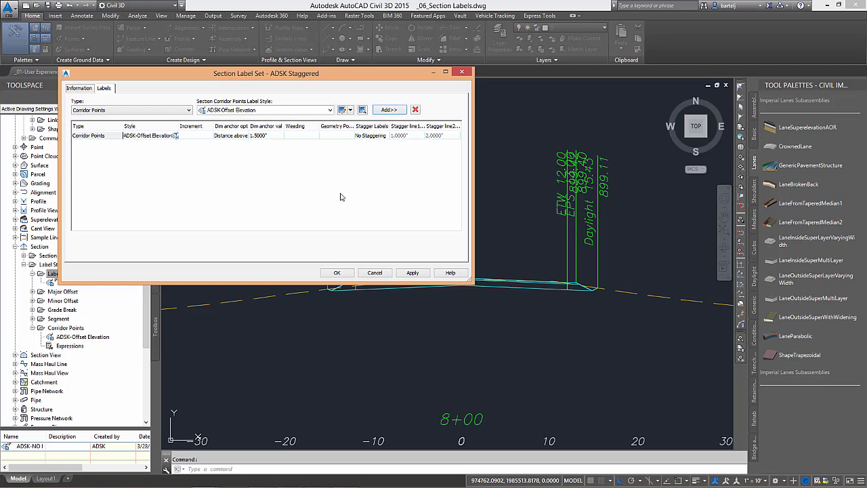
left_click(377, 136)
left_click(376, 136)
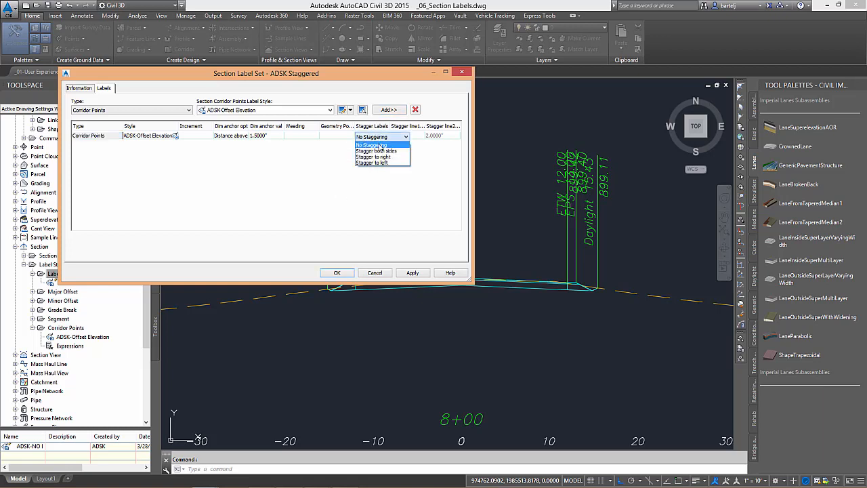
left_click(383, 151)
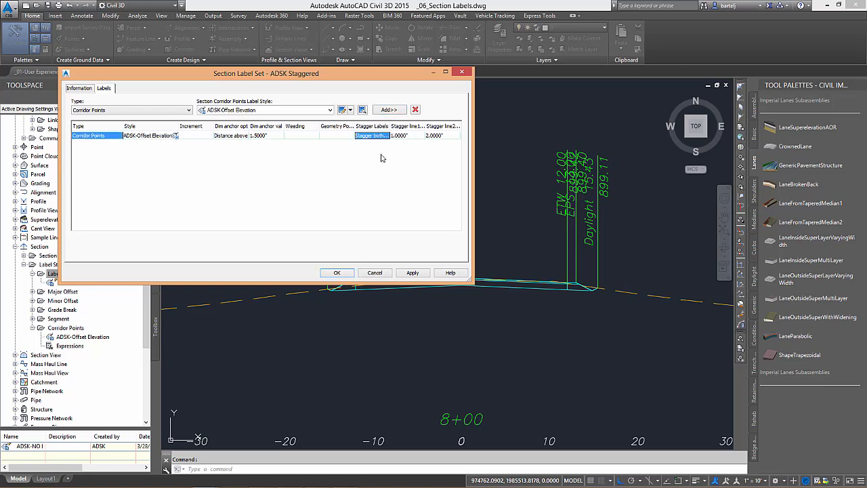
- Set the label set's first stagger line value to 0.1" and the second to 0.15", and save the set
left_click(414, 135)
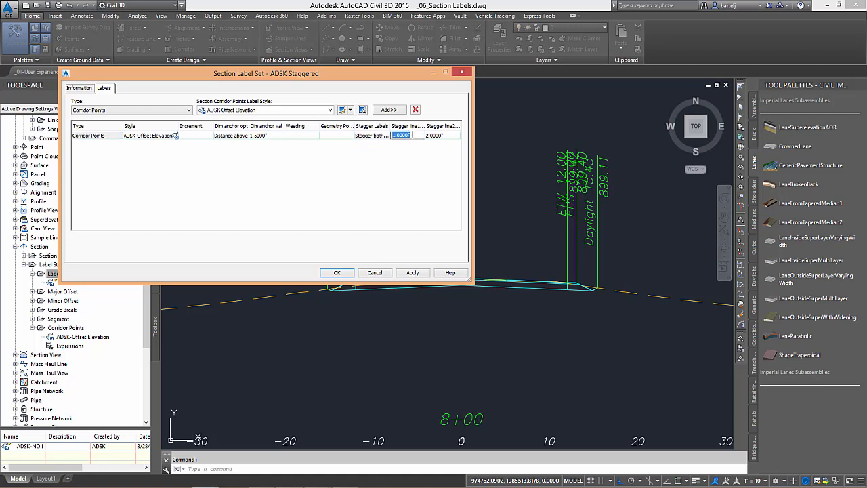
type(".1")
left_click(437, 135)
type(".15")
left_click(403, 187)
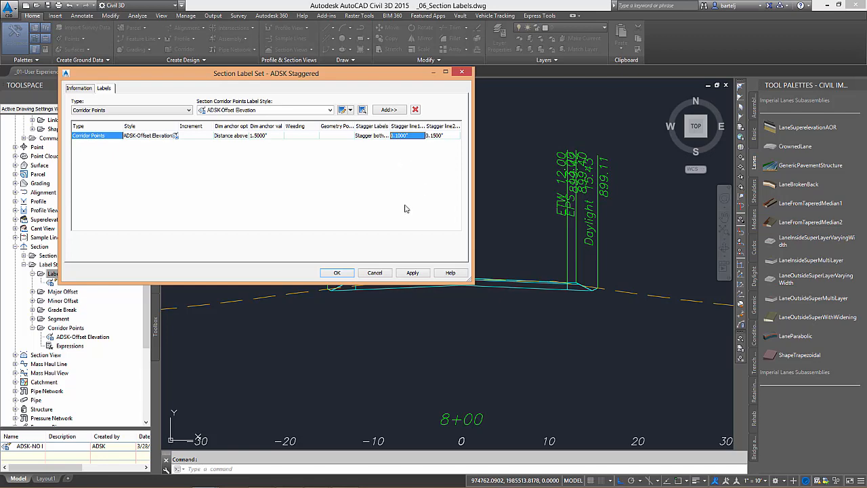
left_click(344, 274)
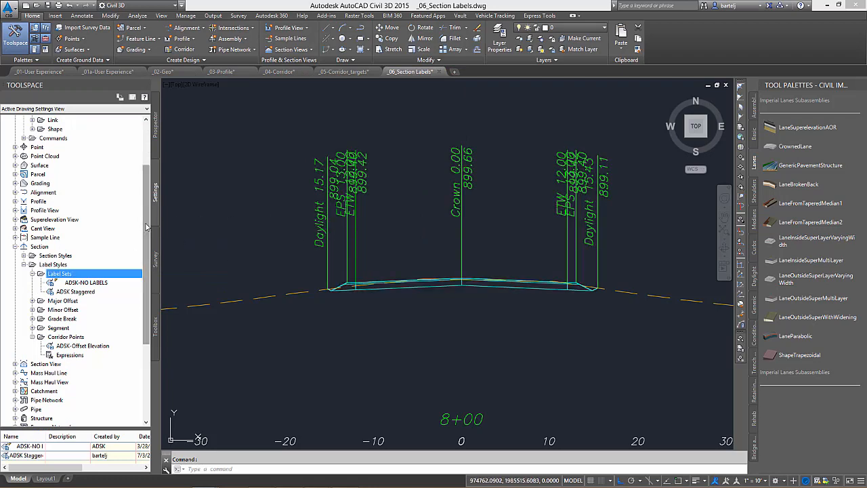
- Open the command settings of CreateSectionView among the section view commands in the drawing settings
scroll(145, 267, "down", 3)
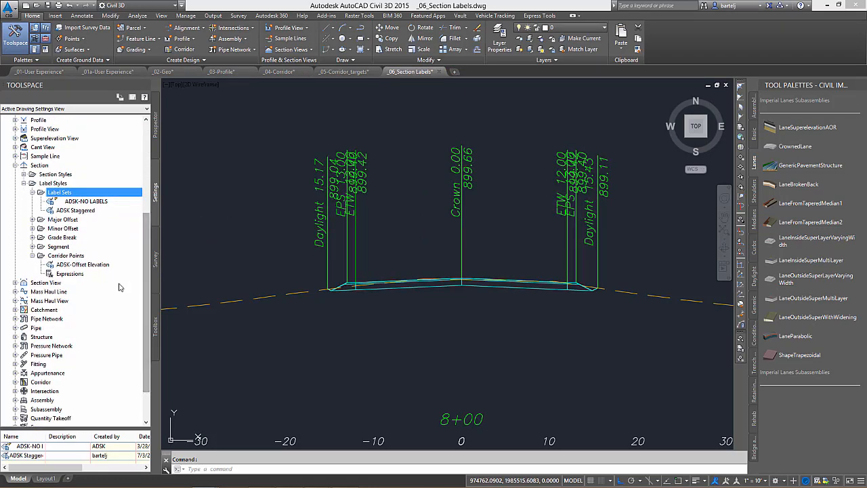
left_click(15, 164)
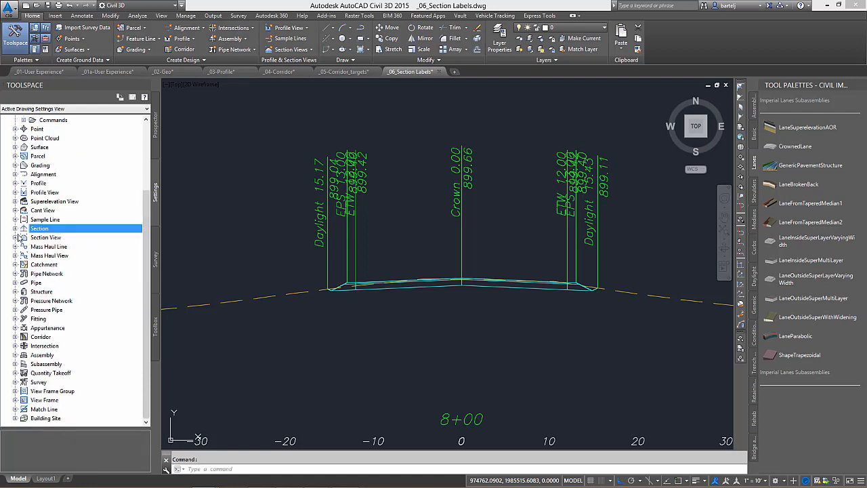
left_click(15, 237)
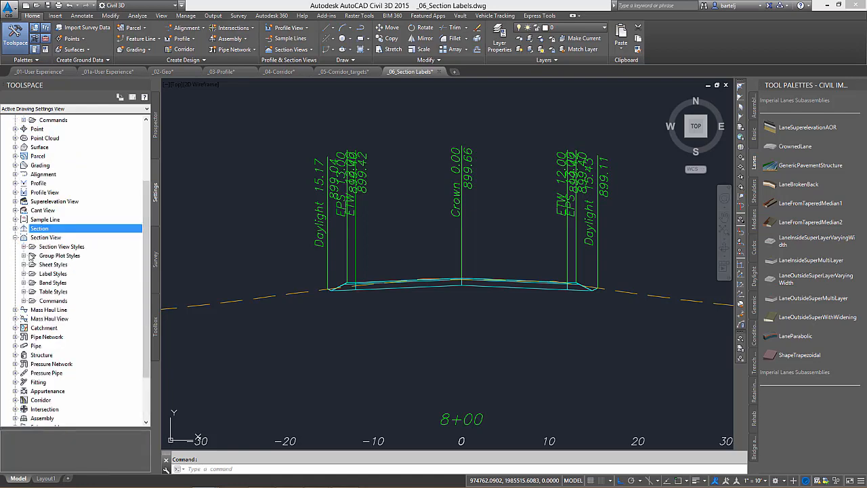
left_click(24, 300)
left_click_drag(144, 217, 148, 256)
left_click(70, 274)
right_click(69, 277)
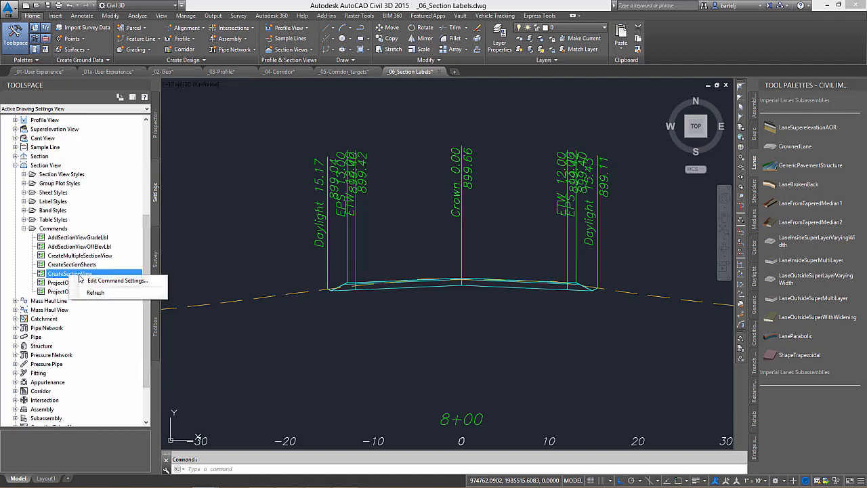
left_click(101, 281)
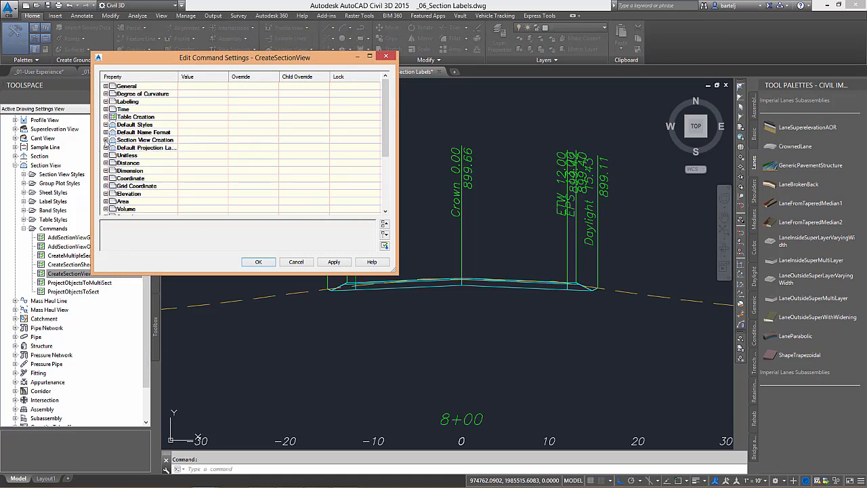
- Set the corridor point code labeling method for section view creation to Section Label Set and accept the command settings
left_click(106, 140)
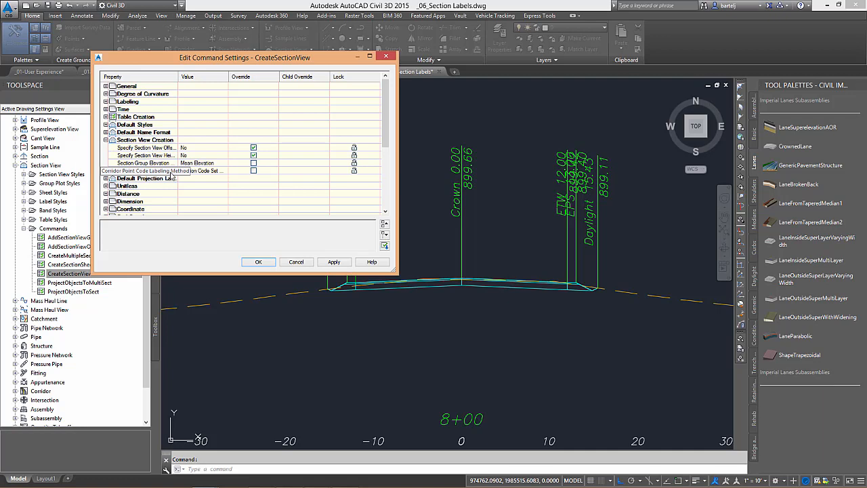
left_click(196, 171)
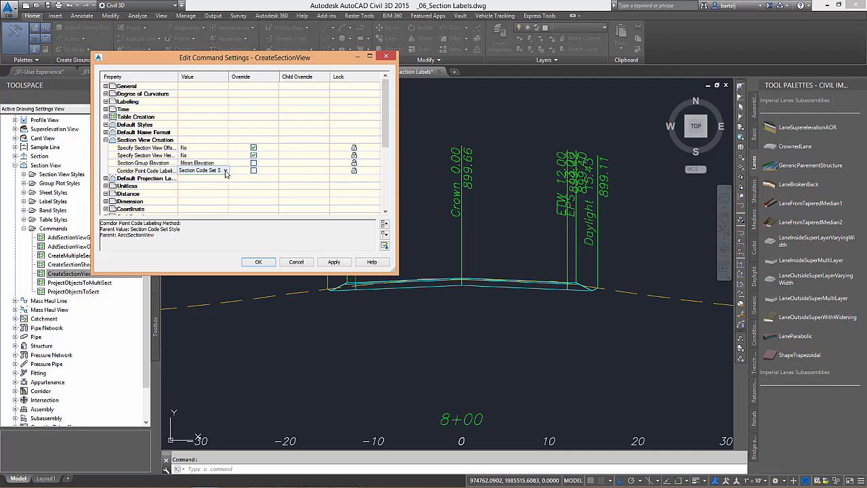
left_click(225, 171)
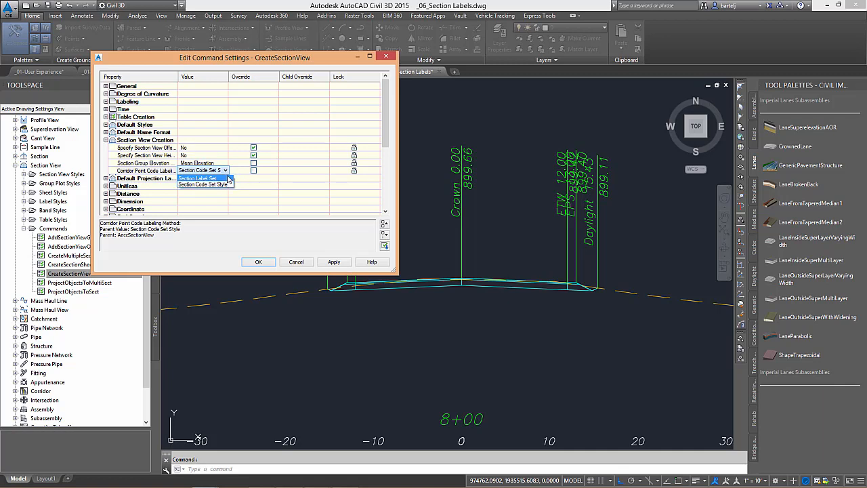
left_click(204, 178)
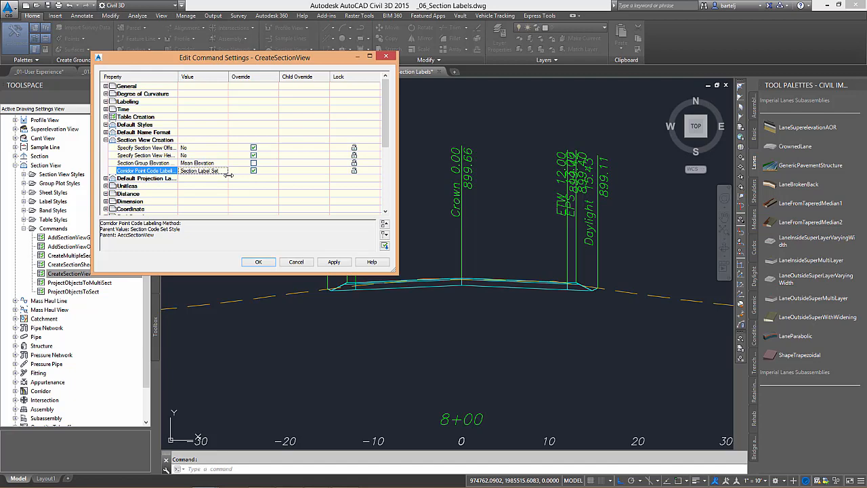
left_click(258, 262)
- Start a new single section view of Randall Road for sample line 8+50.00
scroll(340, 305, "down", 5)
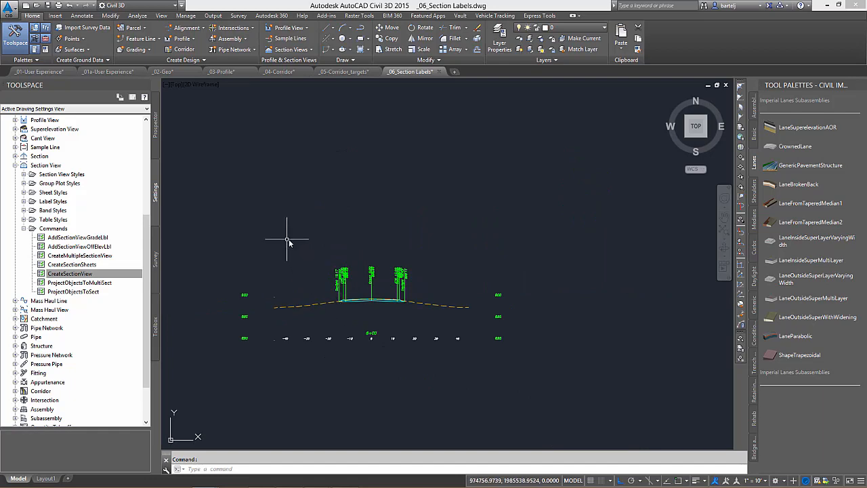
middle_click_drag(287, 240, 315, 241)
left_click(312, 50)
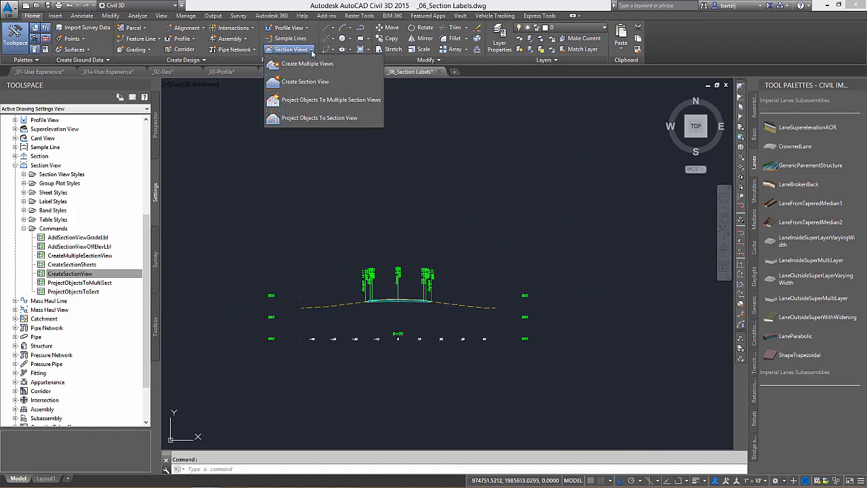
left_click(305, 82)
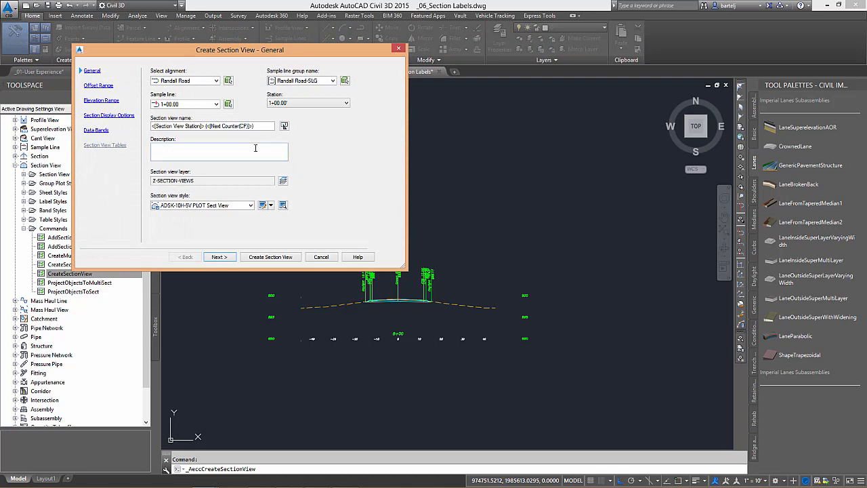
left_click(216, 105)
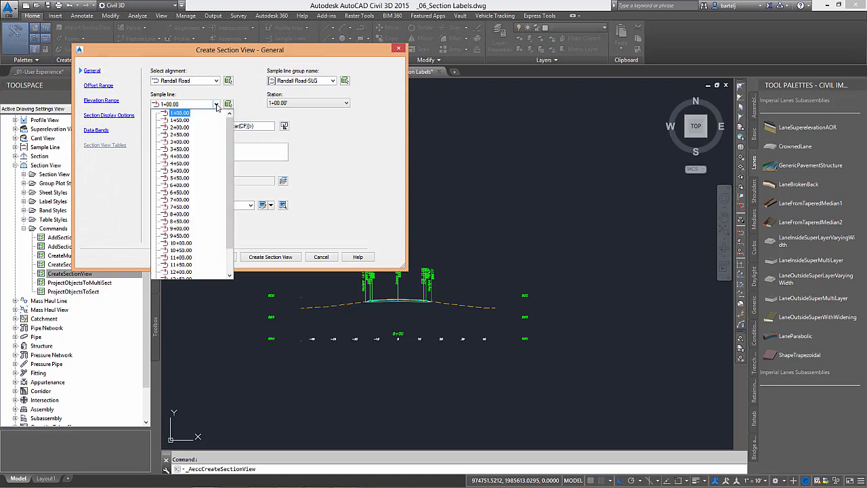
left_click(186, 224)
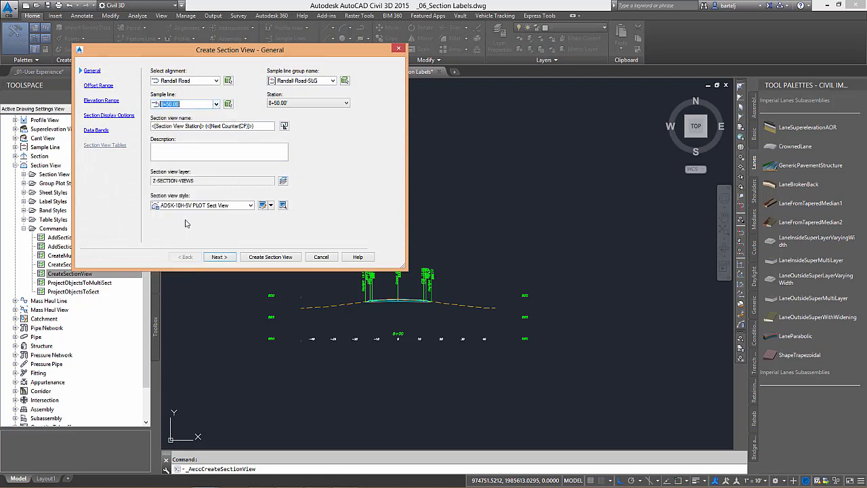
- Assign the ADSK Staggered label set to the Randall Rd corridor section, place the view above the 8+00 one, and examine its labels
left_click(105, 116)
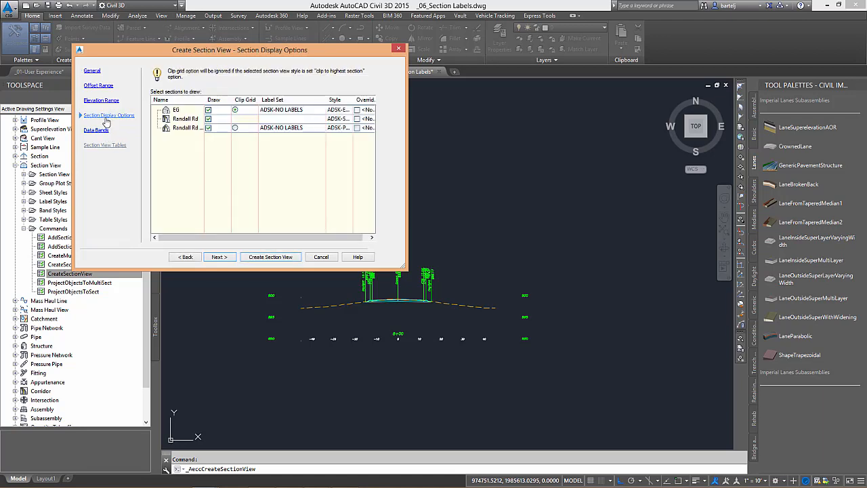
left_click(307, 123)
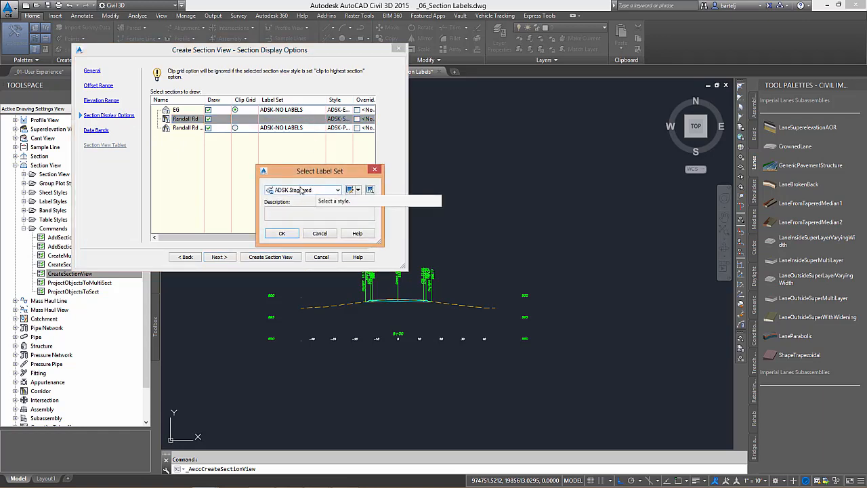
left_click(282, 233)
left_click(270, 256)
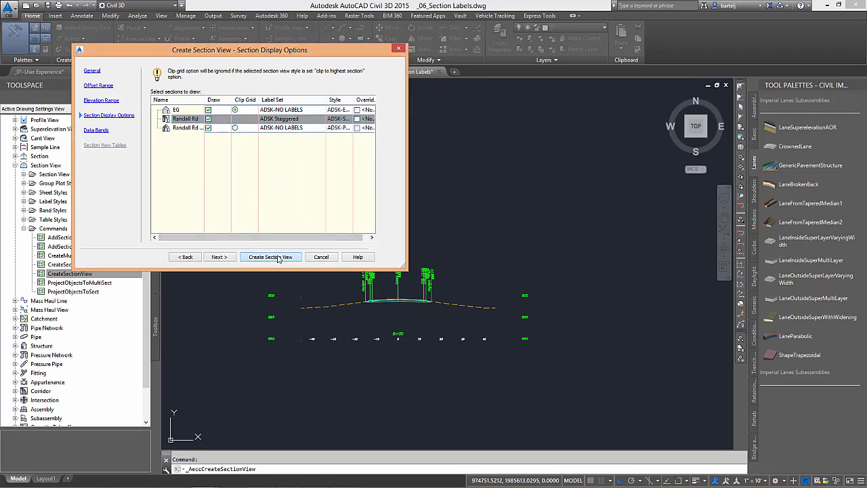
left_click(394, 221)
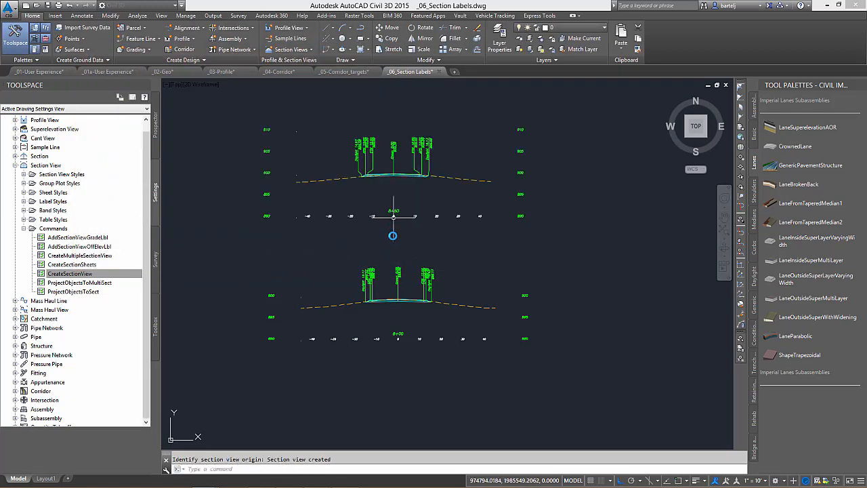
scroll(356, 152, "up", 5)
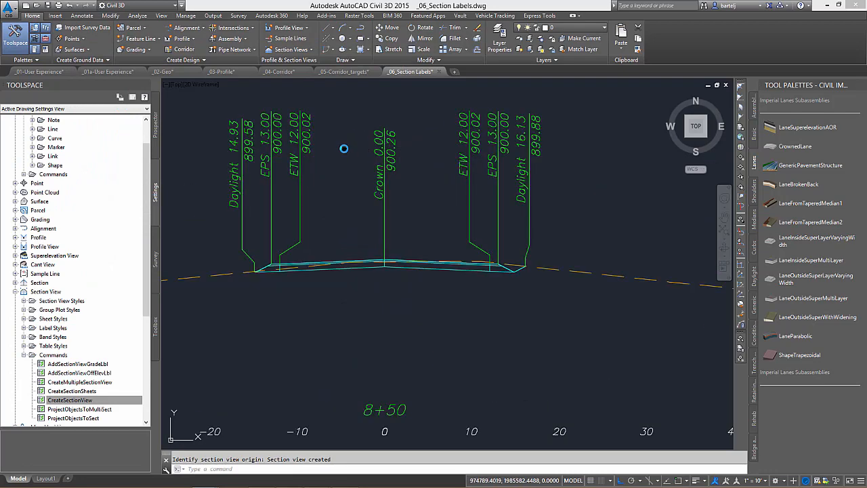
middle_click_drag(342, 147, 360, 182)
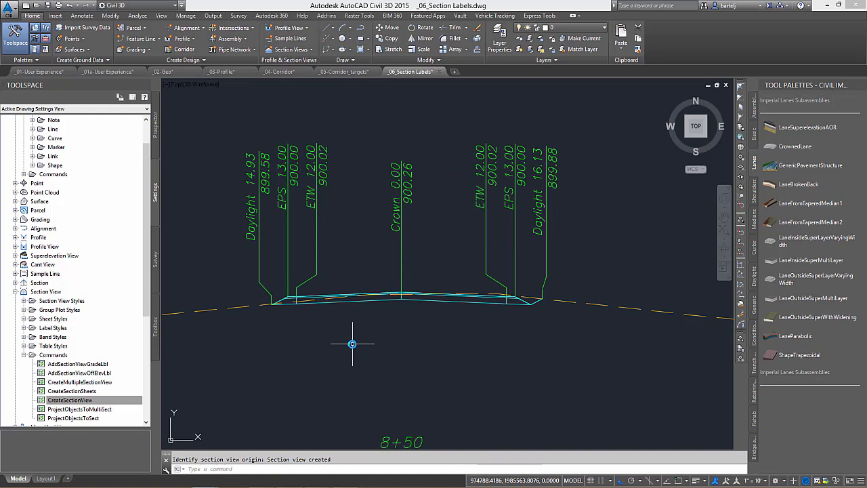
mouse_move(352, 343)
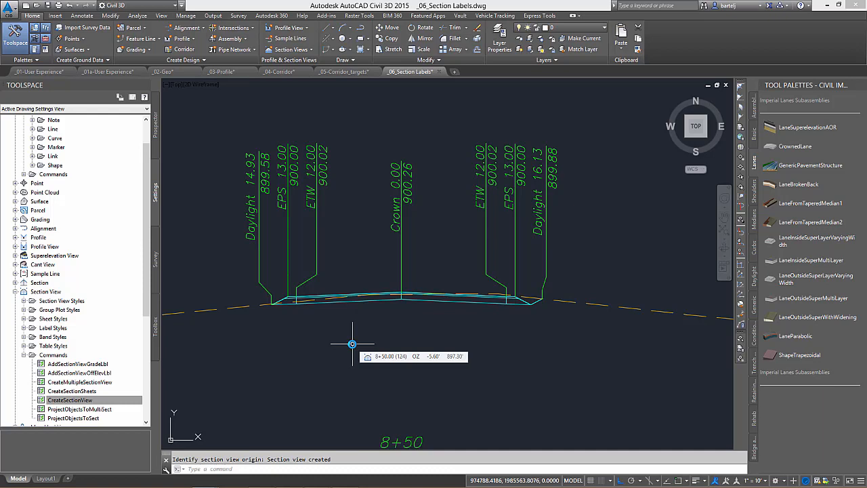
scroll(341, 343, "down", 6)
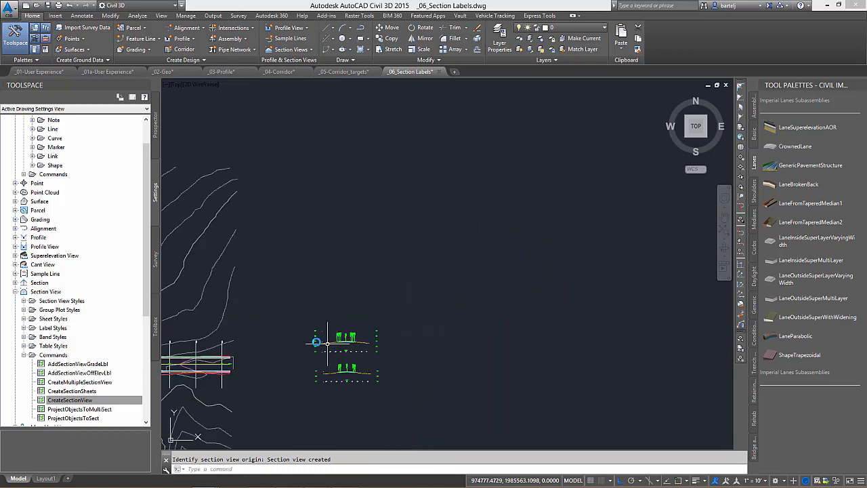
- Set the drawing's annotation scale to 1" = 20' with the Randall Road corridor plan in view
mouse_move(287, 339)
middle_mouse_down()
mouse_move(316, 325)
mouse_move(580, 276)
middle_mouse_up()
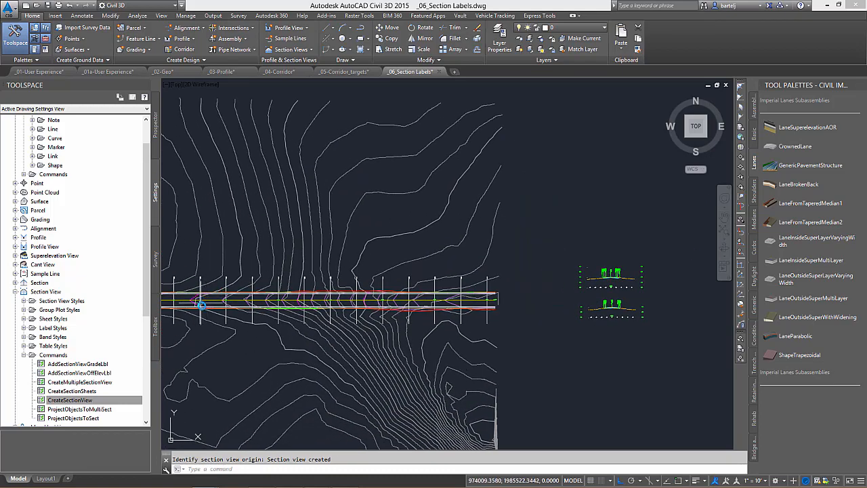
middle_click_drag(200, 305, 310, 275)
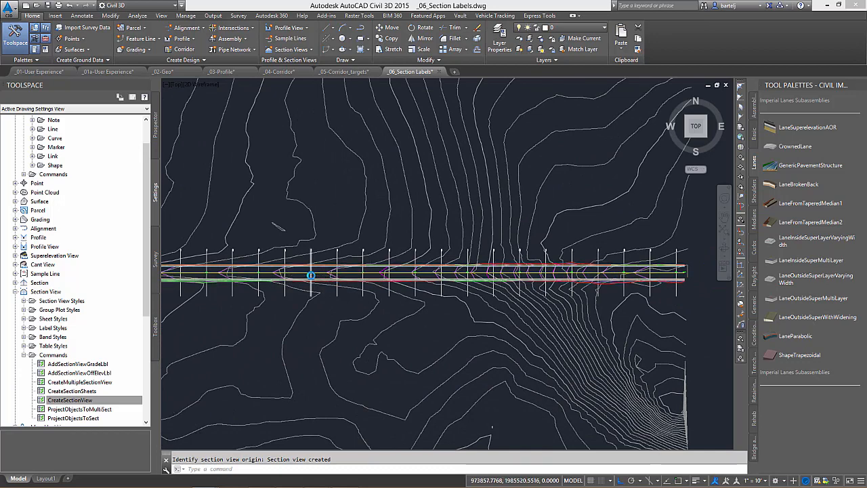
scroll(310, 275, "up", 4)
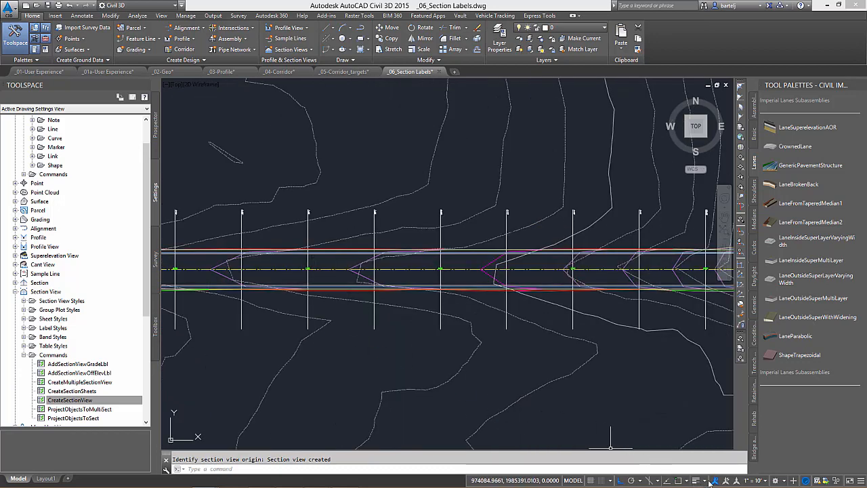
left_click(763, 480)
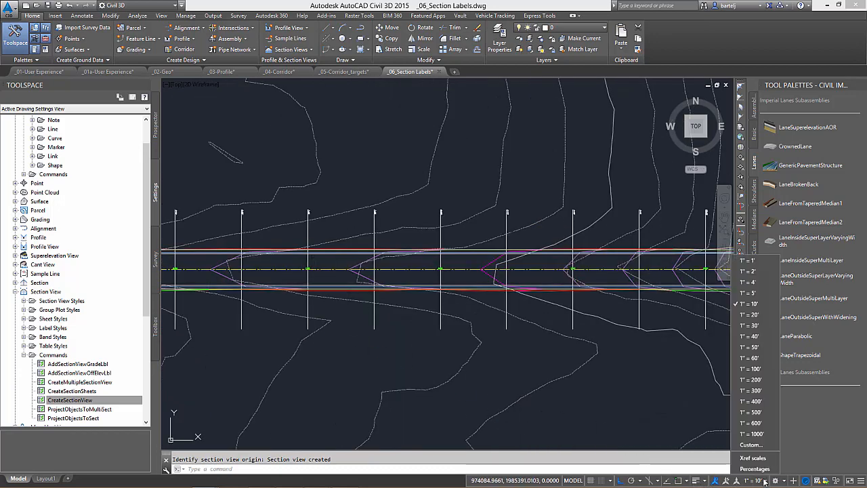
left_click(764, 317)
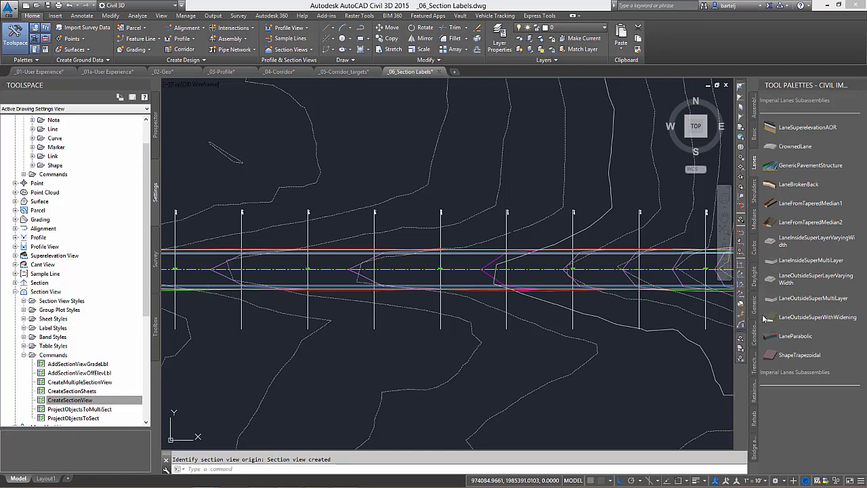
- Add two Top Surface spot elevation labels north of the Randall Road centerline, between stations 7+00 and 7+50
scroll(393, 267, "up", 6)
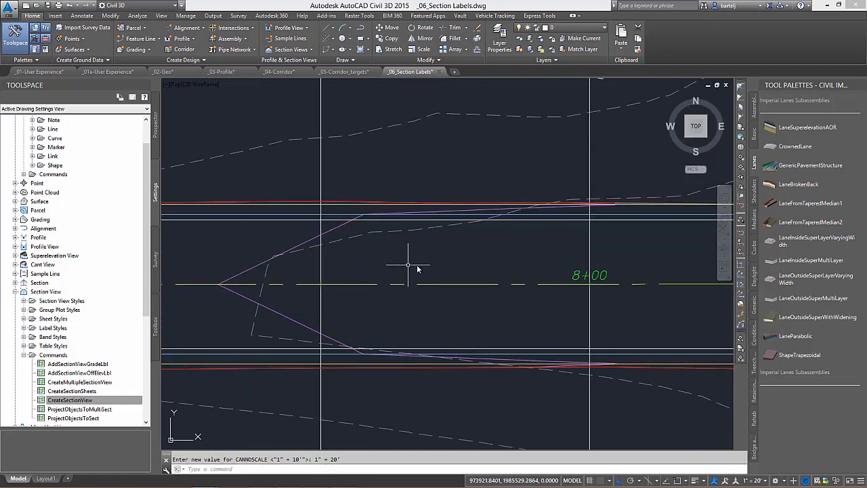
mouse_move(438, 267)
middle_mouse_down()
mouse_move(362, 260)
mouse_move(559, 254)
mouse_move(574, 264)
middle_mouse_up()
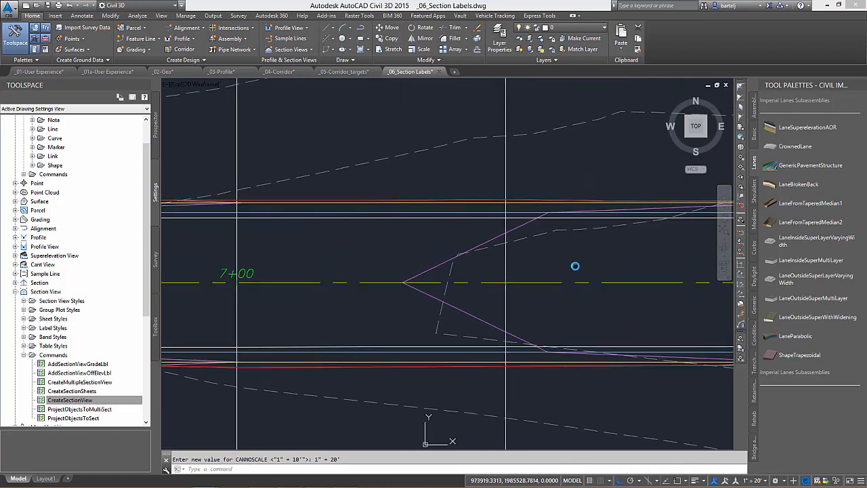
left_click(439, 262)
left_click(8, 49)
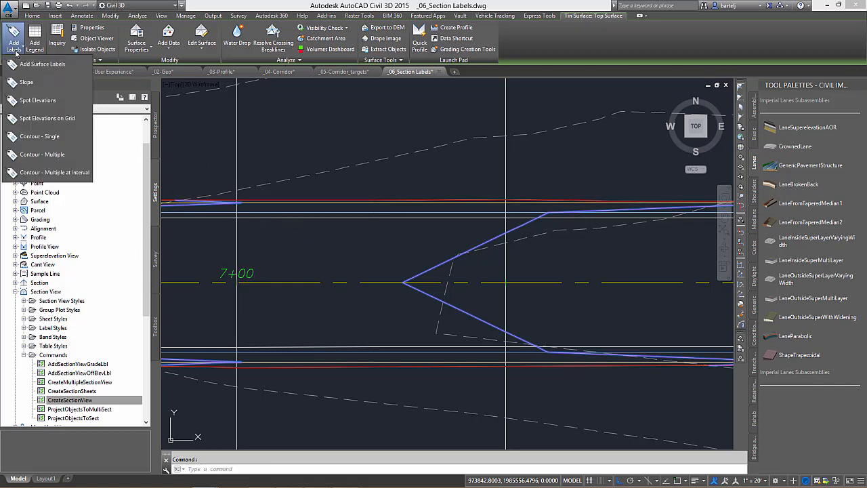
left_click(34, 100)
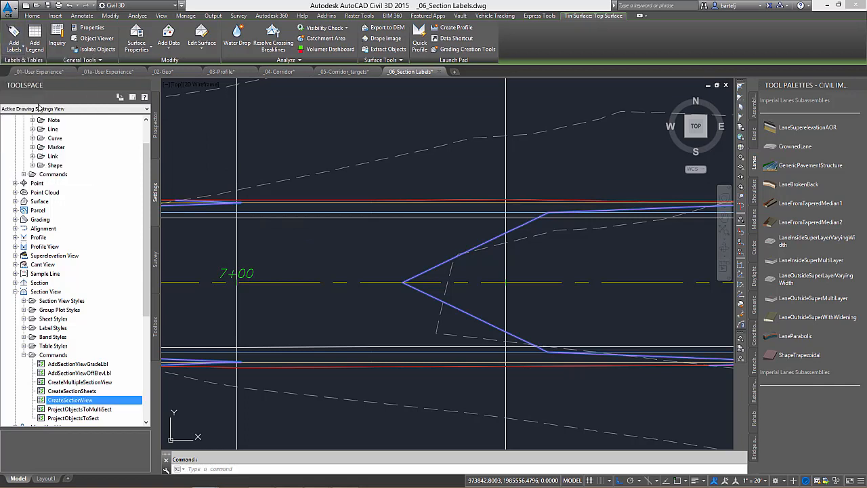
left_click(266, 248)
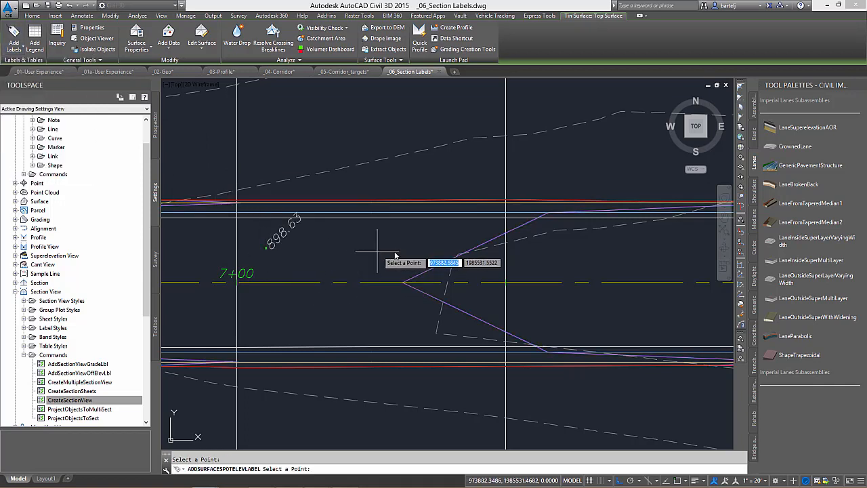
left_click(423, 243)
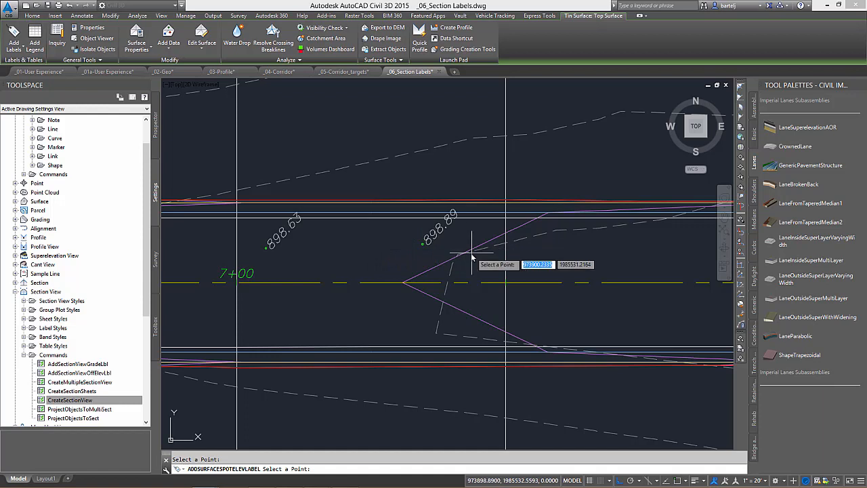
- Add a one-point slope label to the Top Surface between the two spot elevation labels
left_click(21, 50)
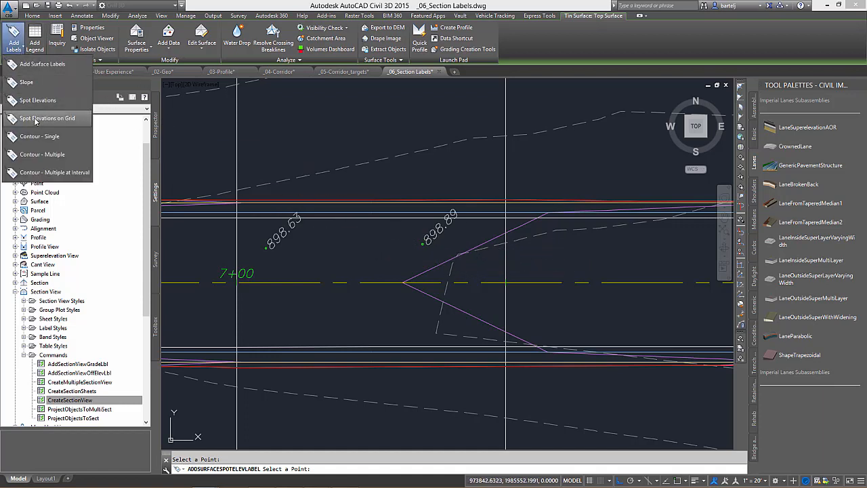
left_click(27, 82)
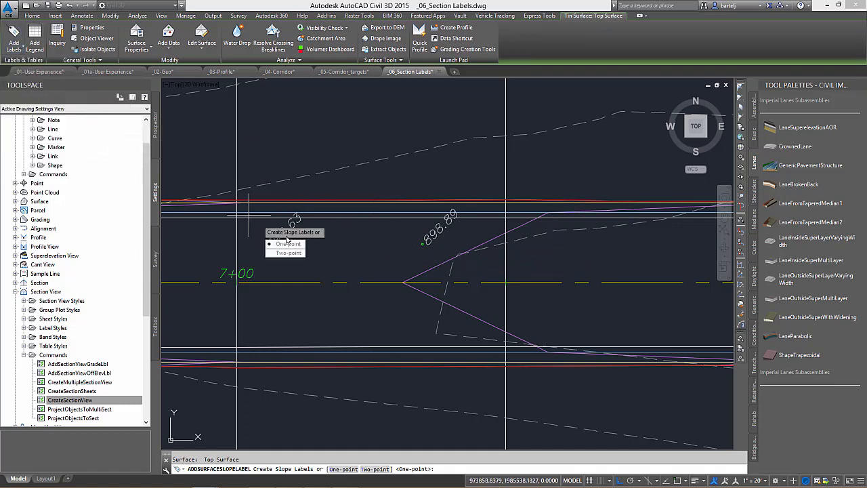
left_click(289, 244)
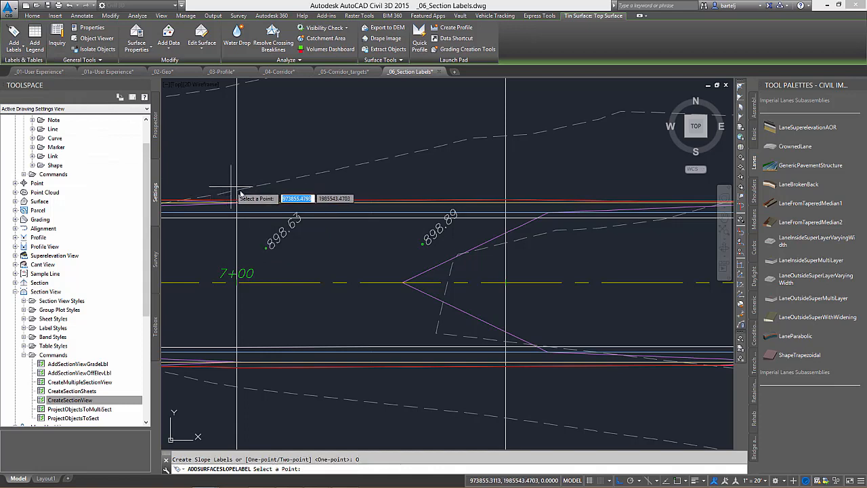
left_click(369, 261)
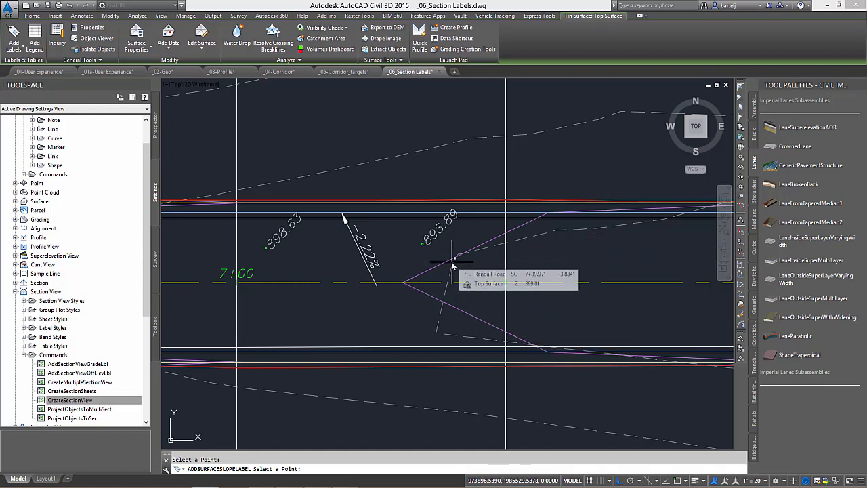
key("Escape")
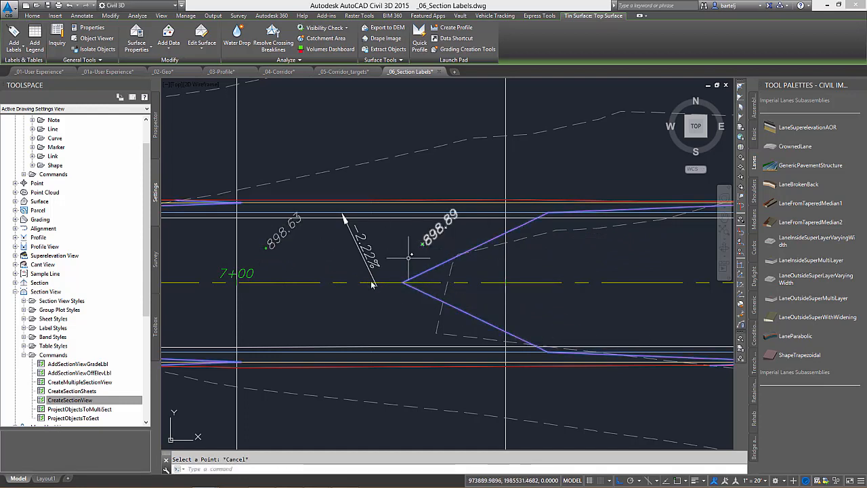
mouse_move(358, 292)
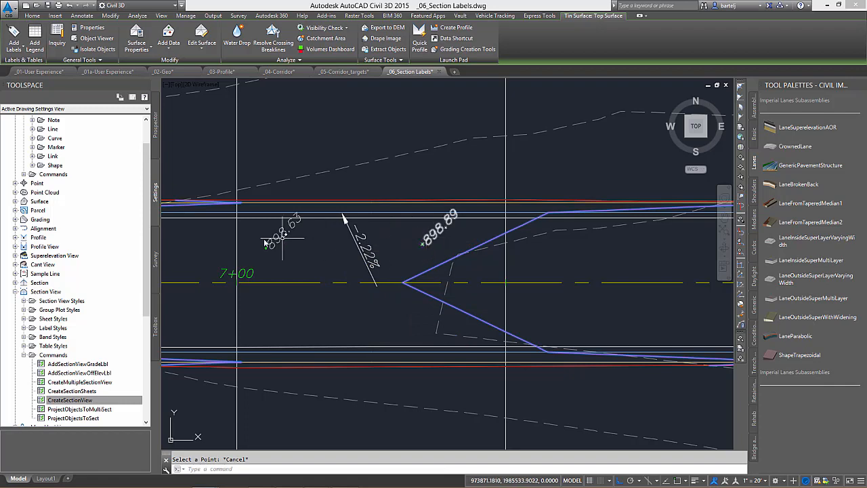
middle_click_drag(400, 246, 412, 328)
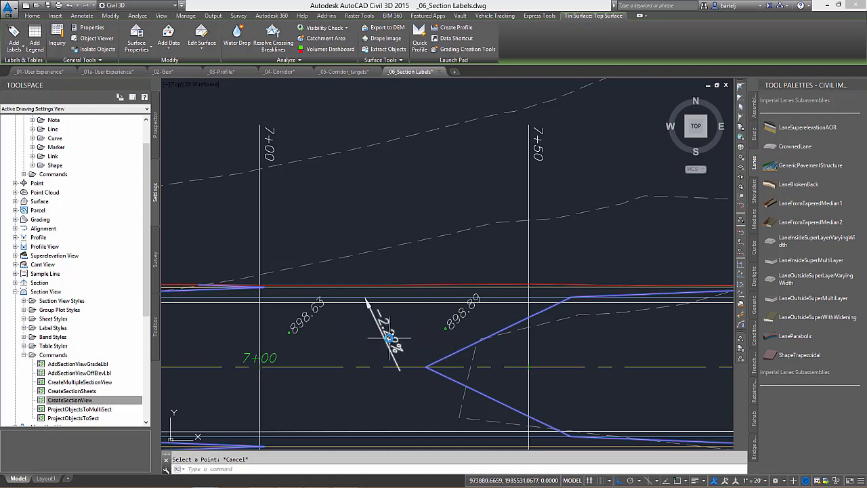
mouse_move(369, 163)
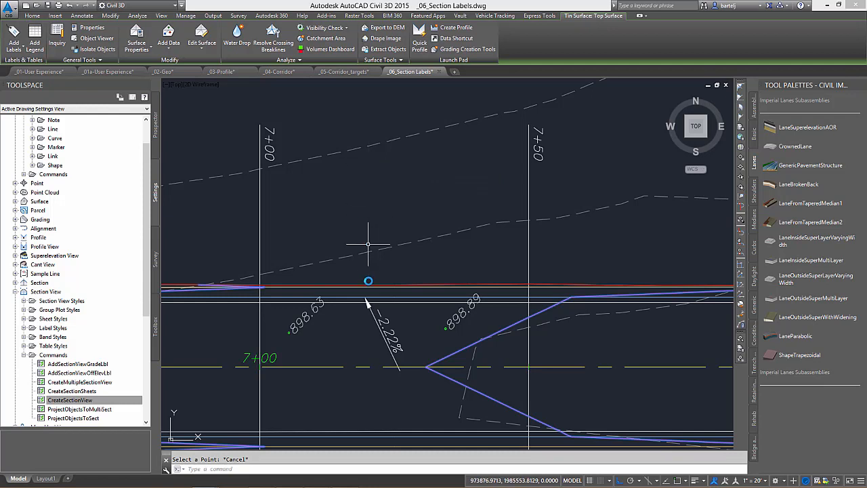
mouse_move(411, 323)
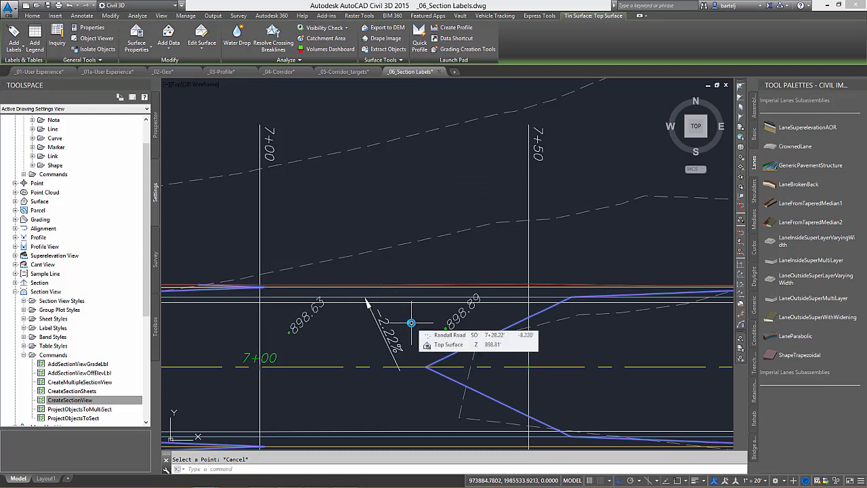
type("co")
key("Return")
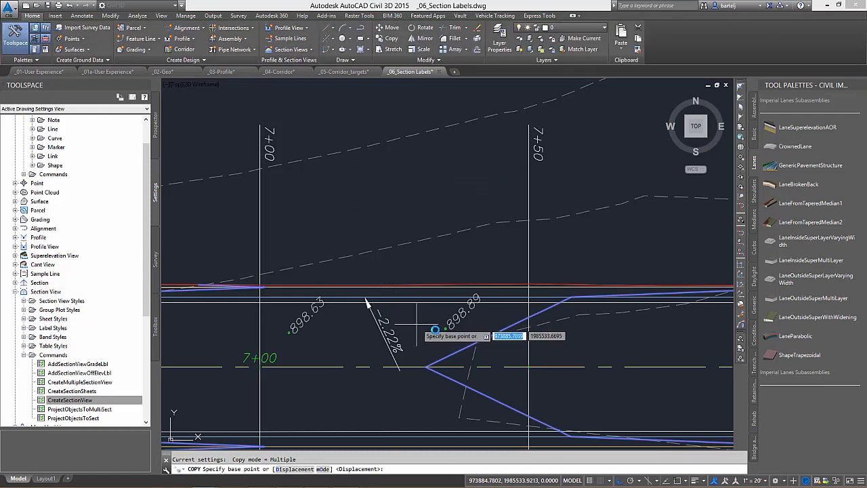
key("Escape")
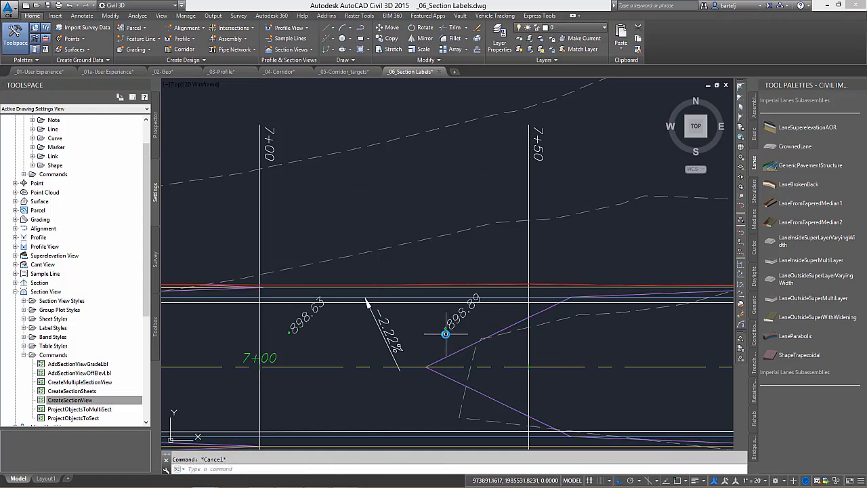
- Copy the two spot elevation labels and the slope label about 27 ft straight north, beyond the corridor edge
type("cop")
key("Return")
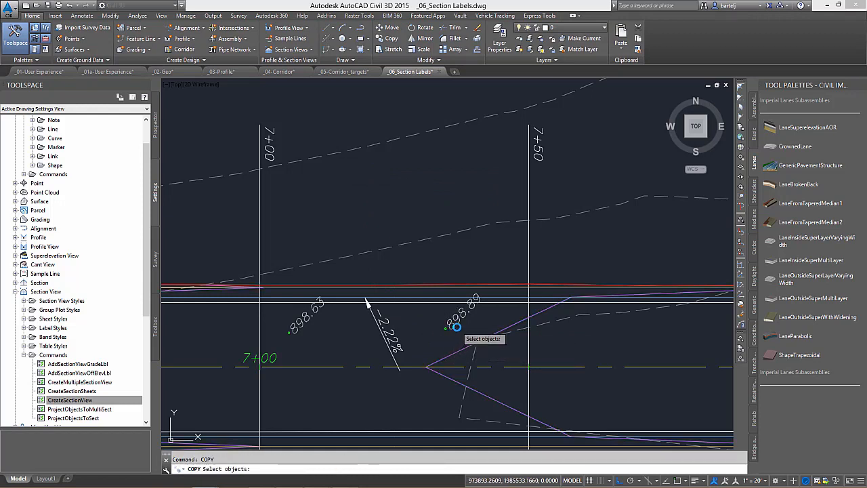
left_click(458, 327)
left_click(405, 326)
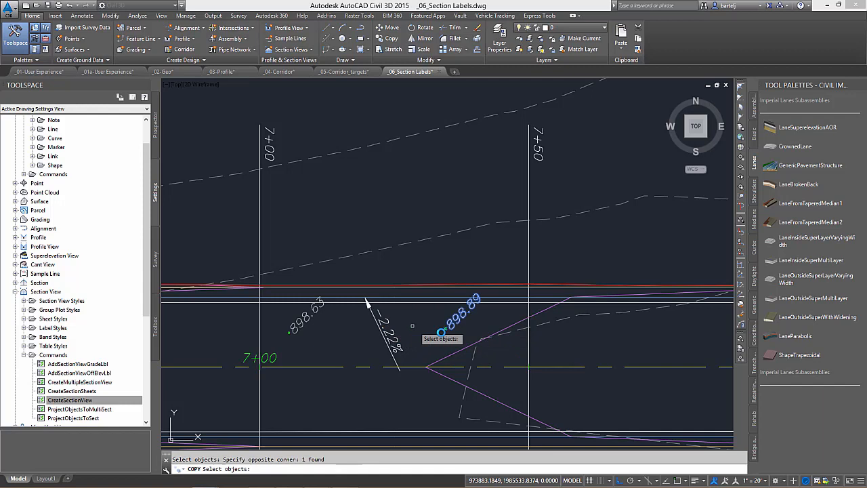
left_click(465, 330)
left_click(308, 311)
key("Return")
left_click(349, 327)
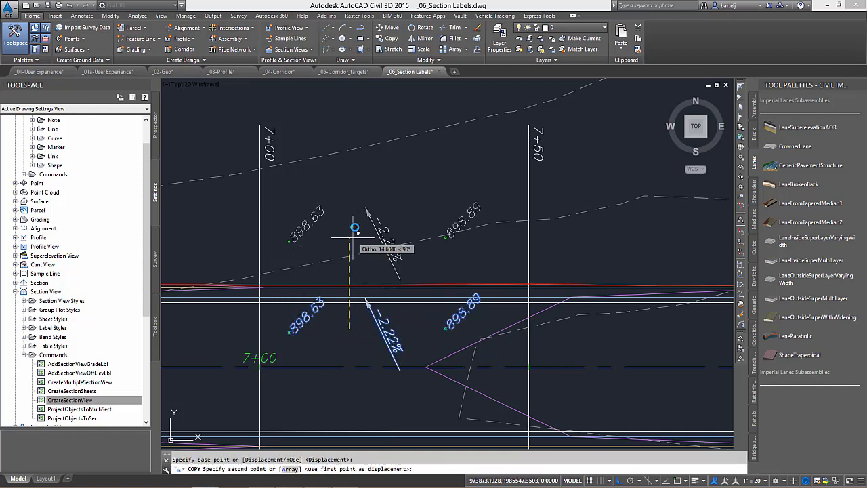
left_click(355, 183)
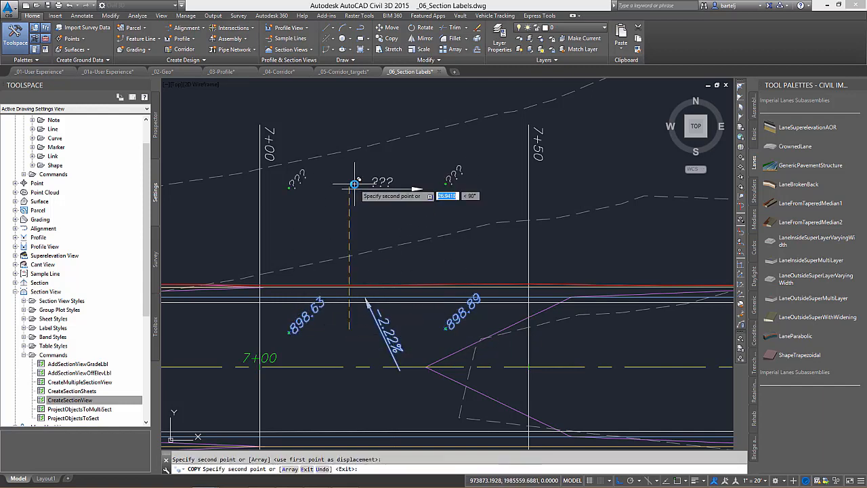
key("Escape")
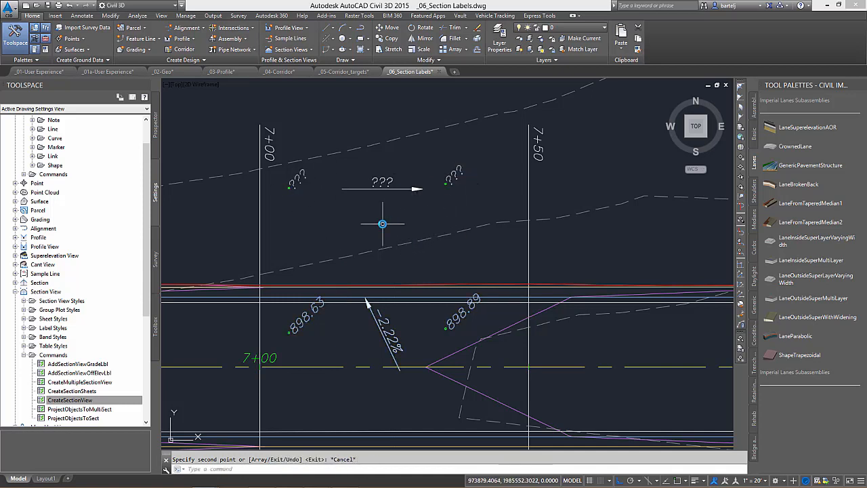
- Set the surface referenced by the three copied labels north of the corridor to EG, then clear the selection
mouse_move(383, 223)
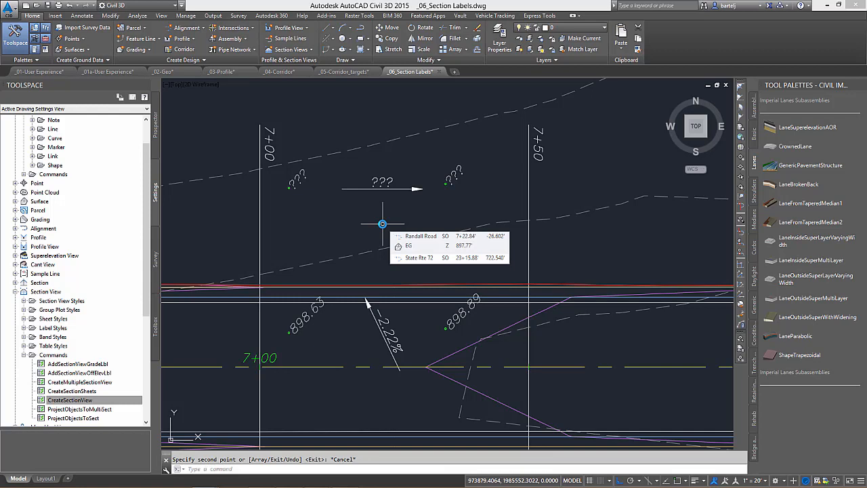
left_click(485, 157)
left_click(390, 188)
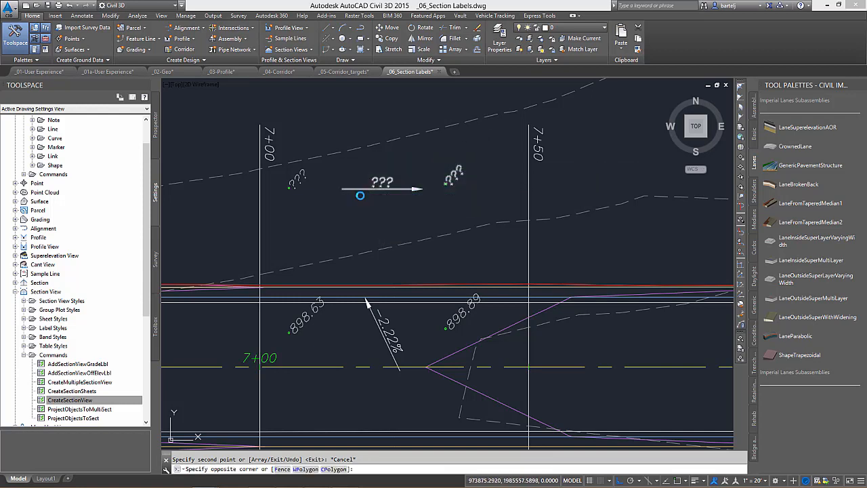
left_click(296, 195)
left_click(300, 205)
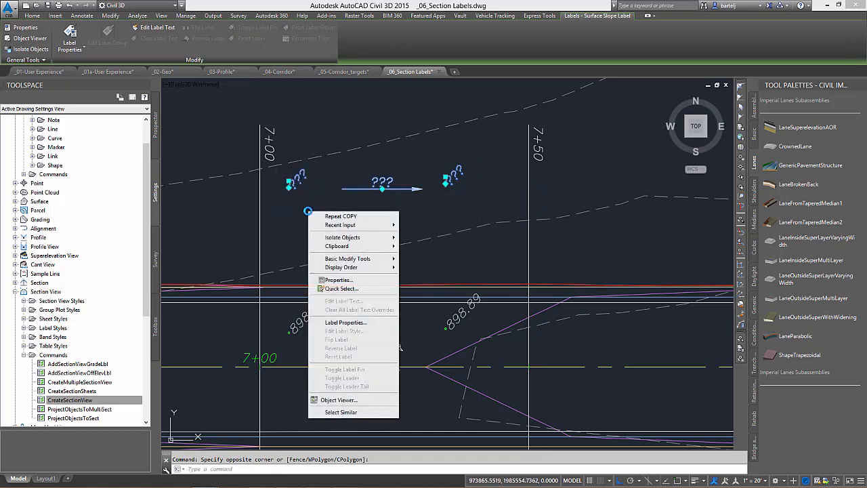
right_click(308, 211)
left_click(339, 280)
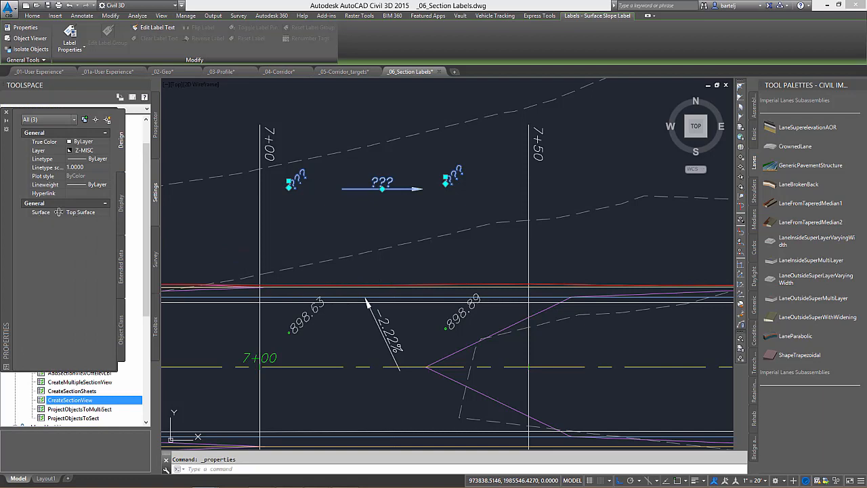
left_click(99, 213)
left_click(106, 213)
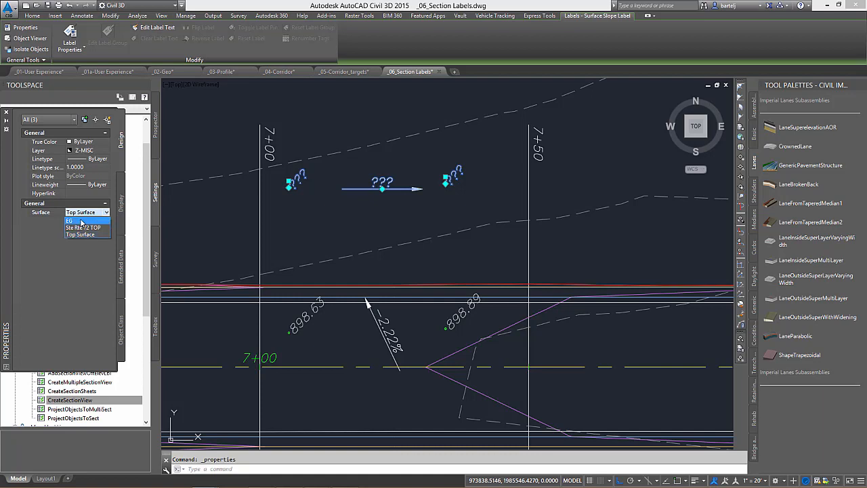
left_click(81, 220)
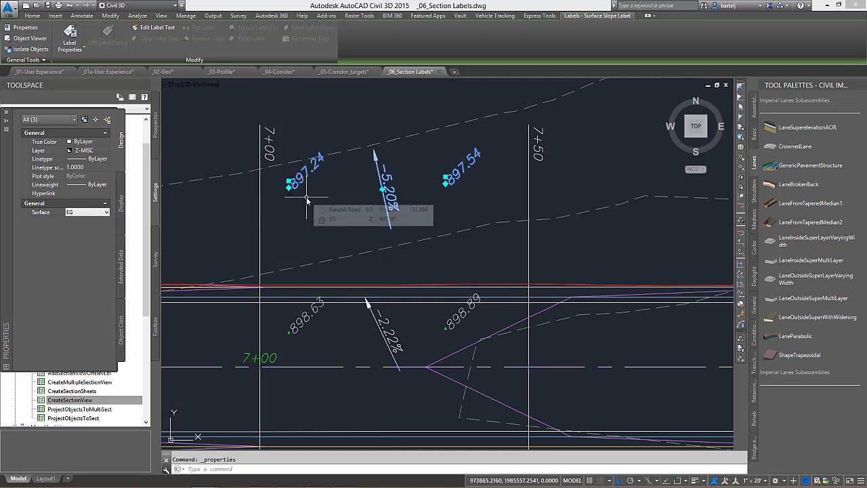
key("Escape")
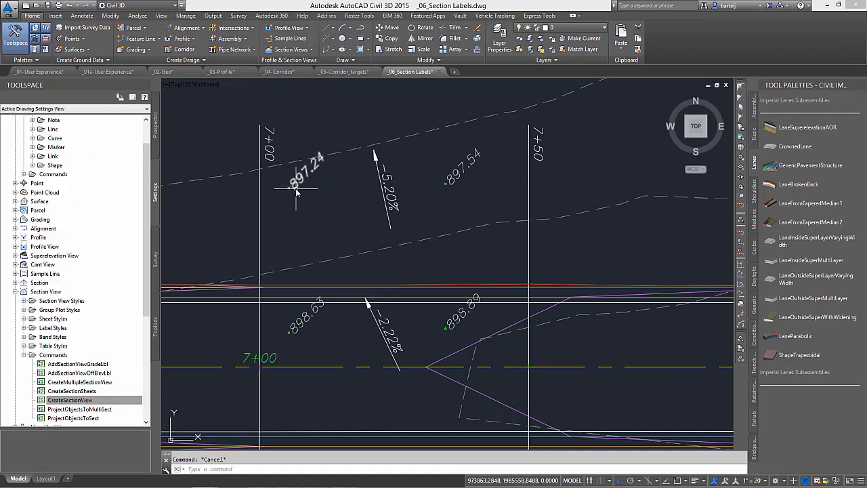
mouse_move(334, 209)
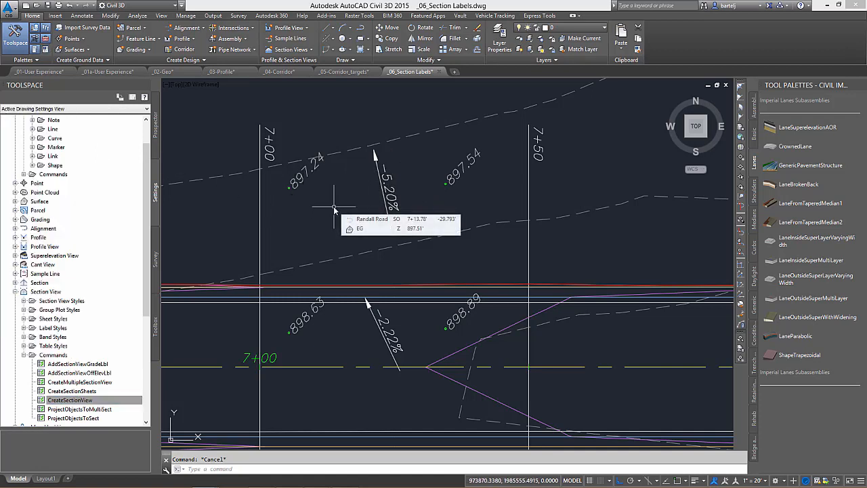
scroll(338, 213, "down", 10)
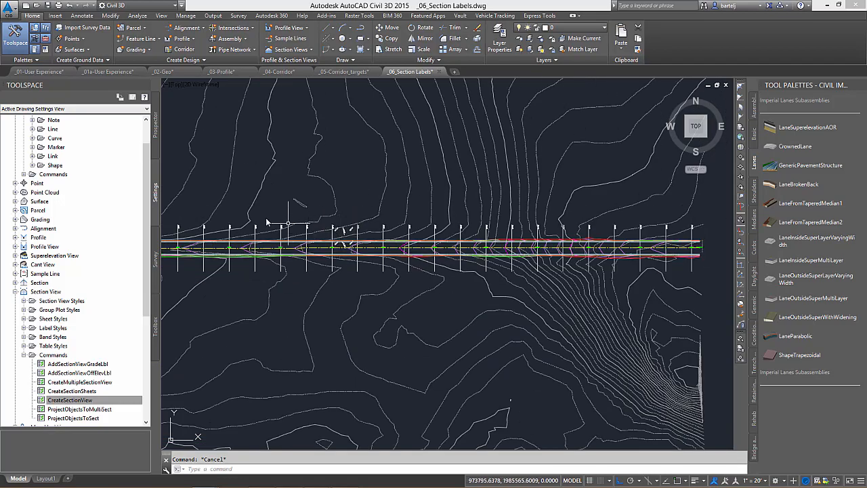
scroll(274, 219, "up", 6)
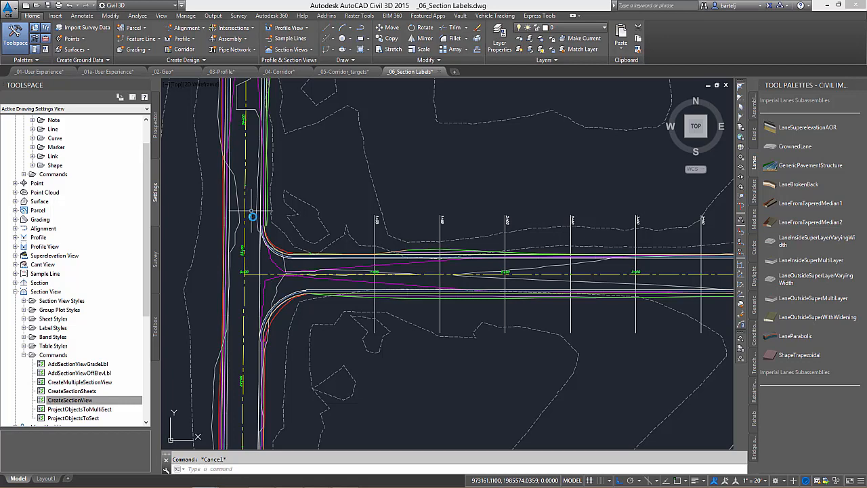
scroll(370, 248, "down", 3)
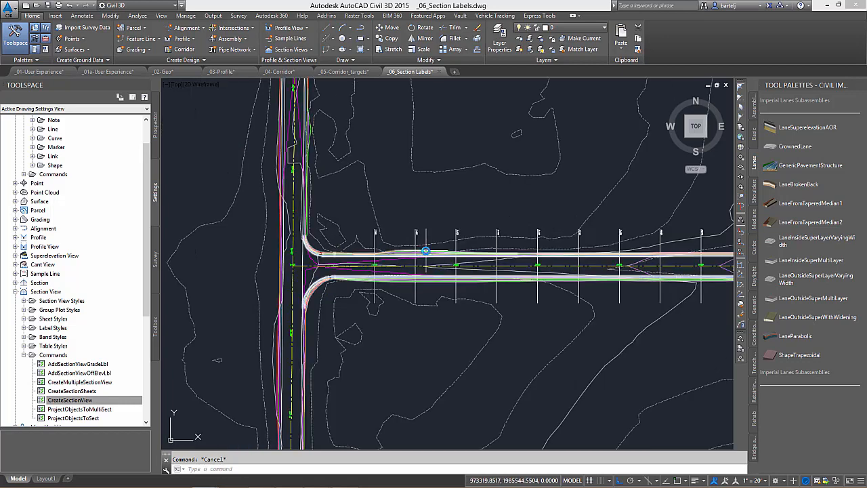
middle_click_drag(426, 248, 286, 248)
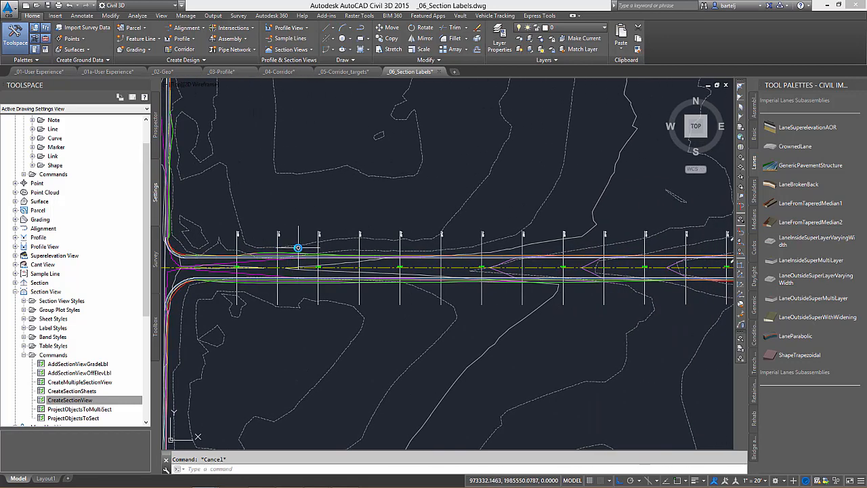
mouse_move(298, 248)
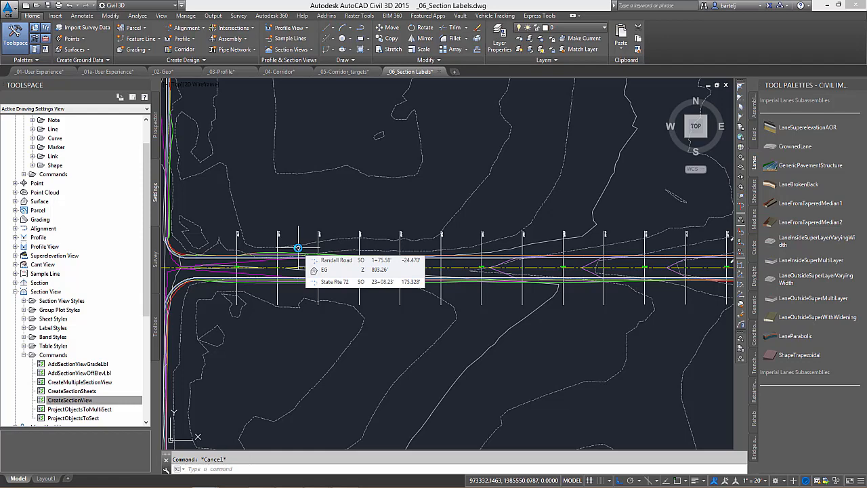
- Switch to the running PowerPoint slide show and advance from the Demonstration slide to the AutoCAD Civil 3D 2015 Summary slide
key("alt+Tab")
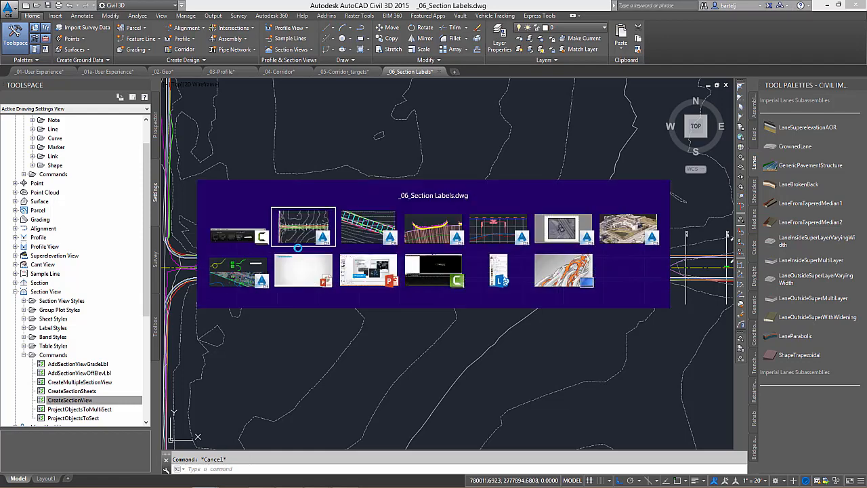
key("Tab")
key("Tab")
key("Tab")
key("Tab")
key("Tab")
key("Tab")
key("Tab")
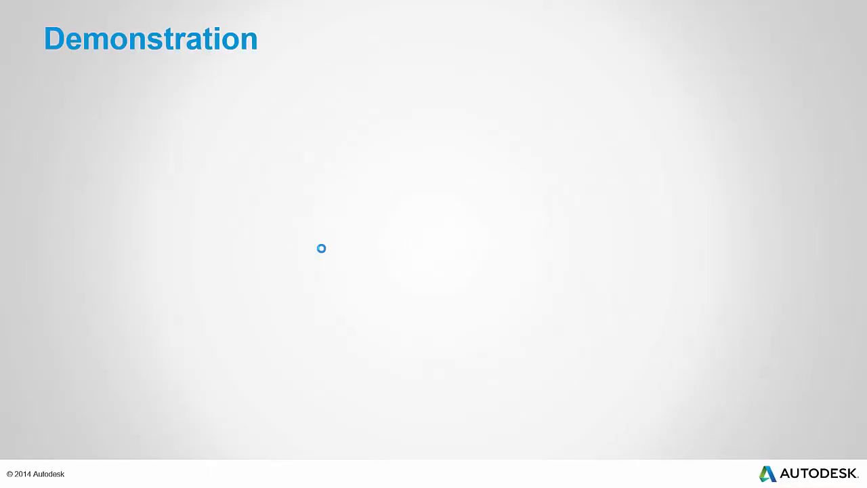
left_click(321, 248)
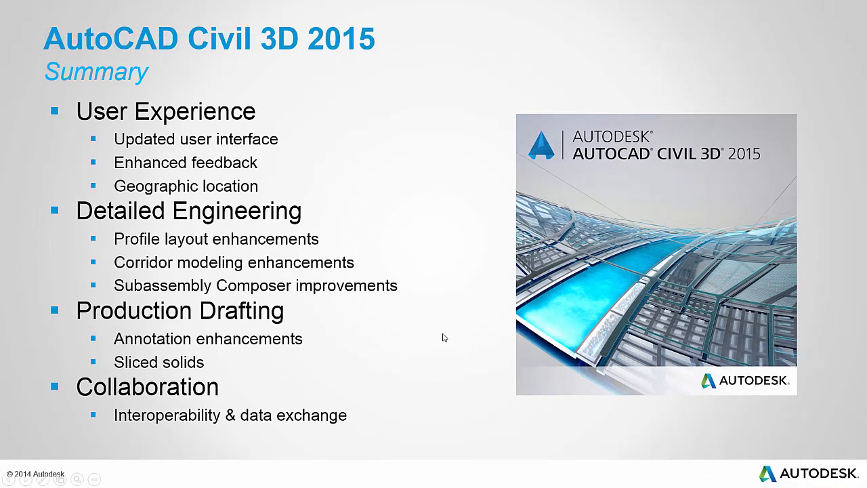